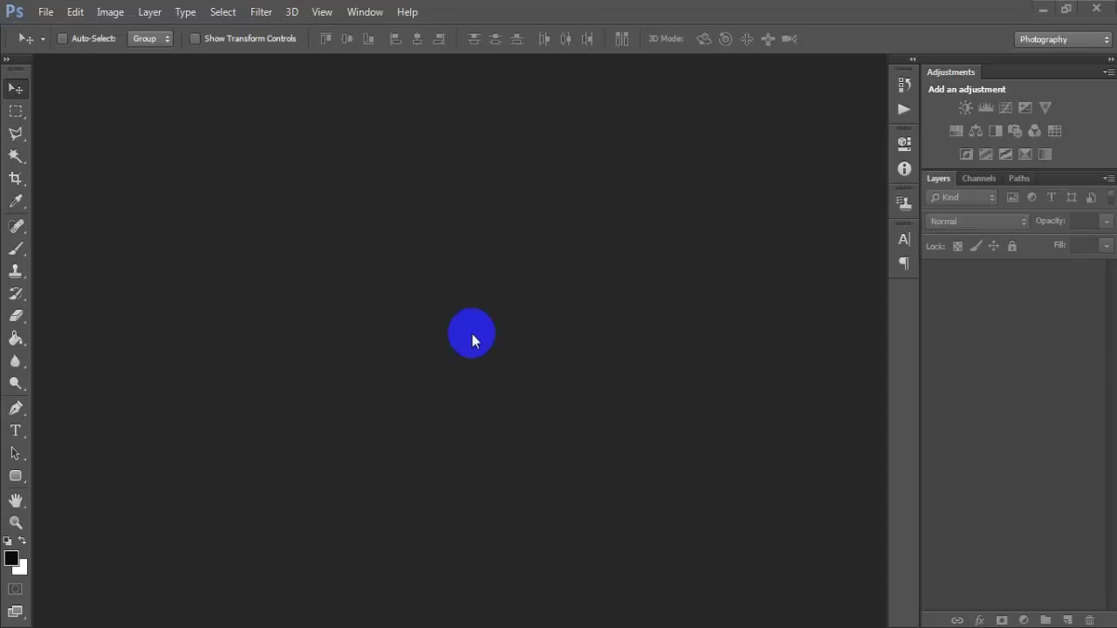
Create a 1080 × 1080 px, 300 ppi CMYK Color document and dock it in the workspace.
click(46, 12)
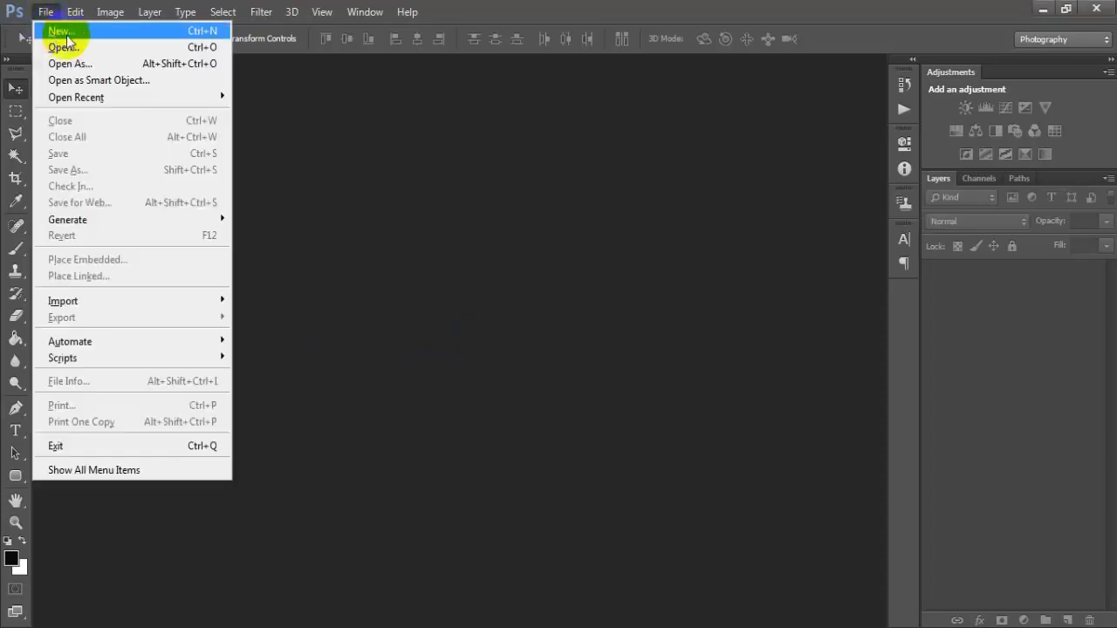
click(52, 31)
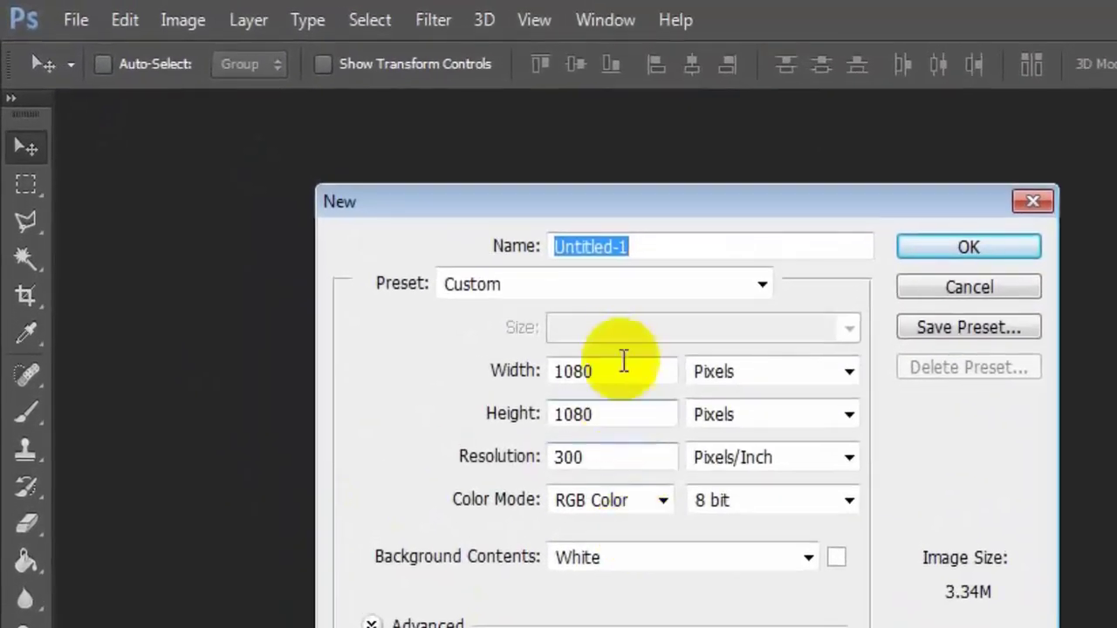
click(602, 375)
drag(603, 374, 584, 404)
click(622, 375)
double_click(622, 375)
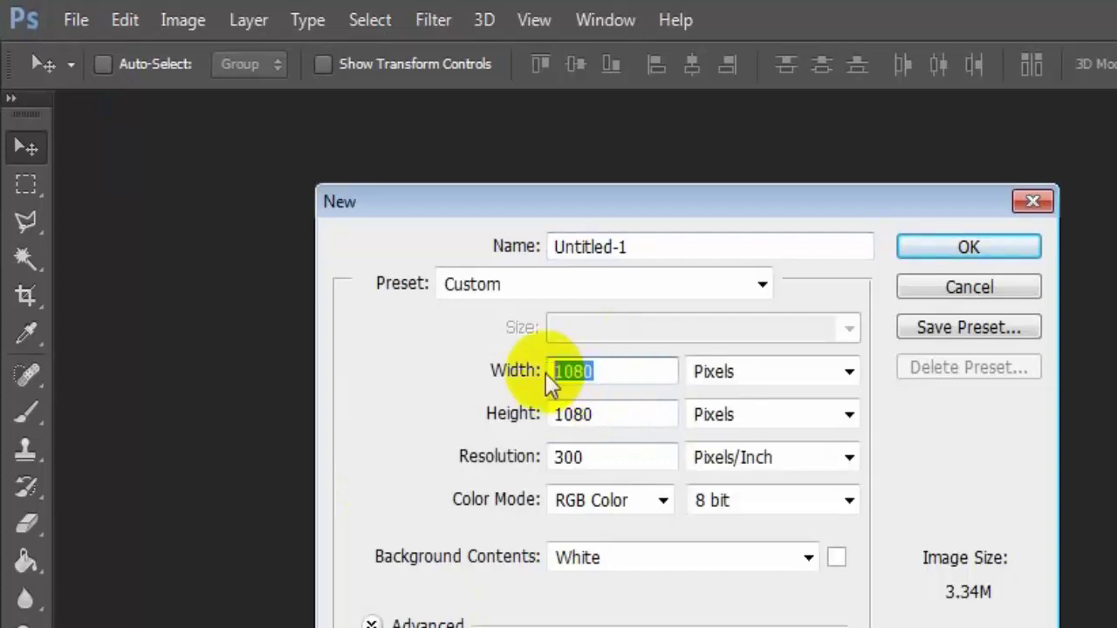
double_click(623, 413)
double_click(636, 458)
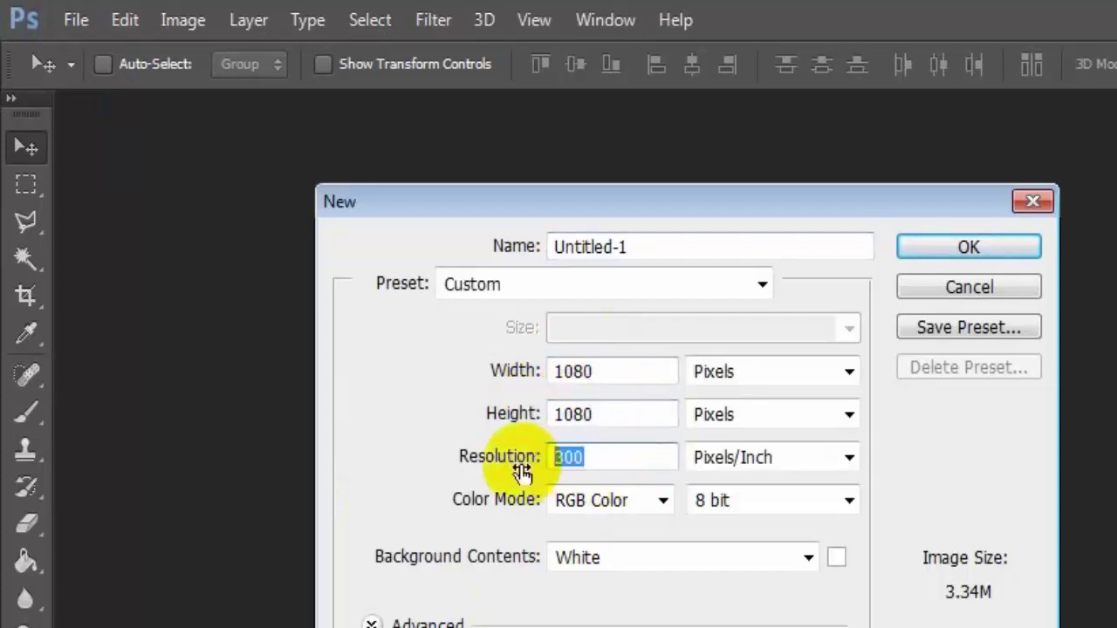
click(663, 500)
click(646, 598)
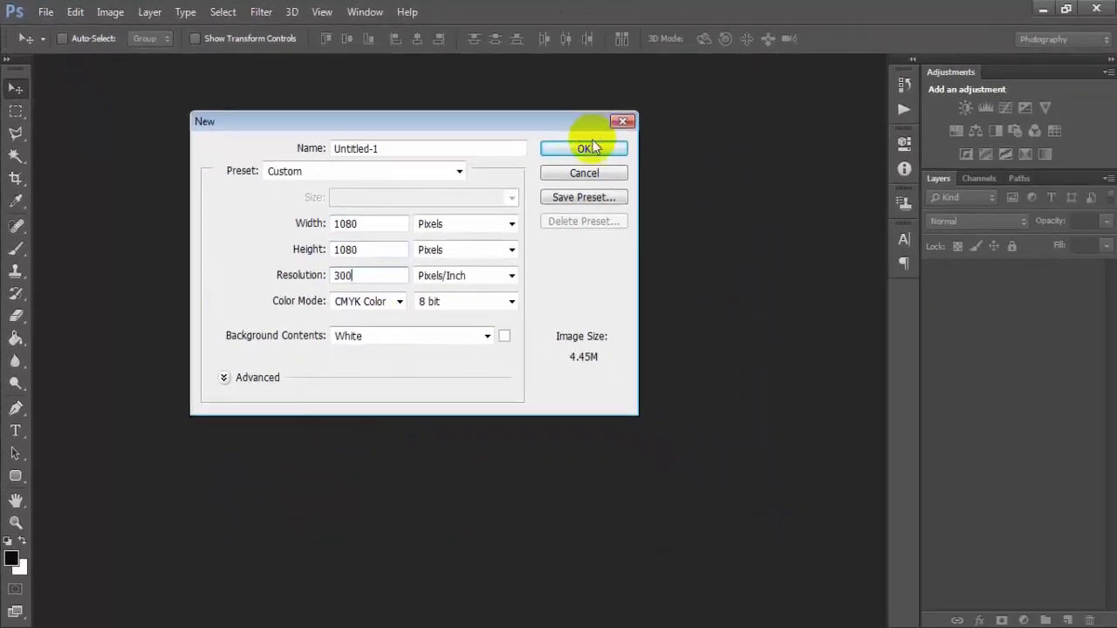
click(590, 145)
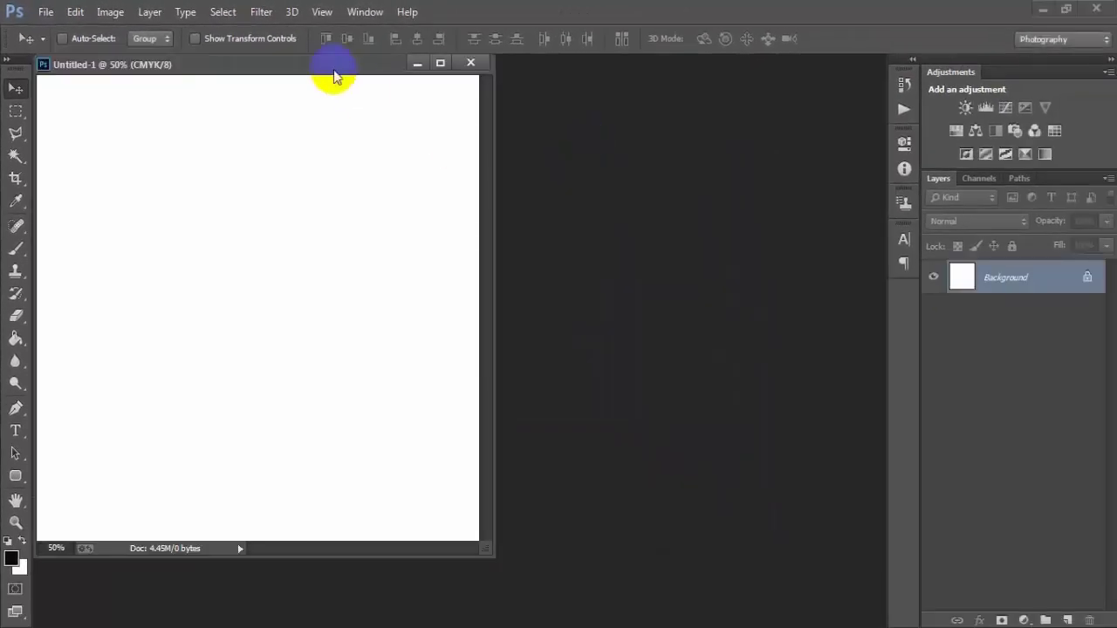
drag(331, 64, 474, 87)
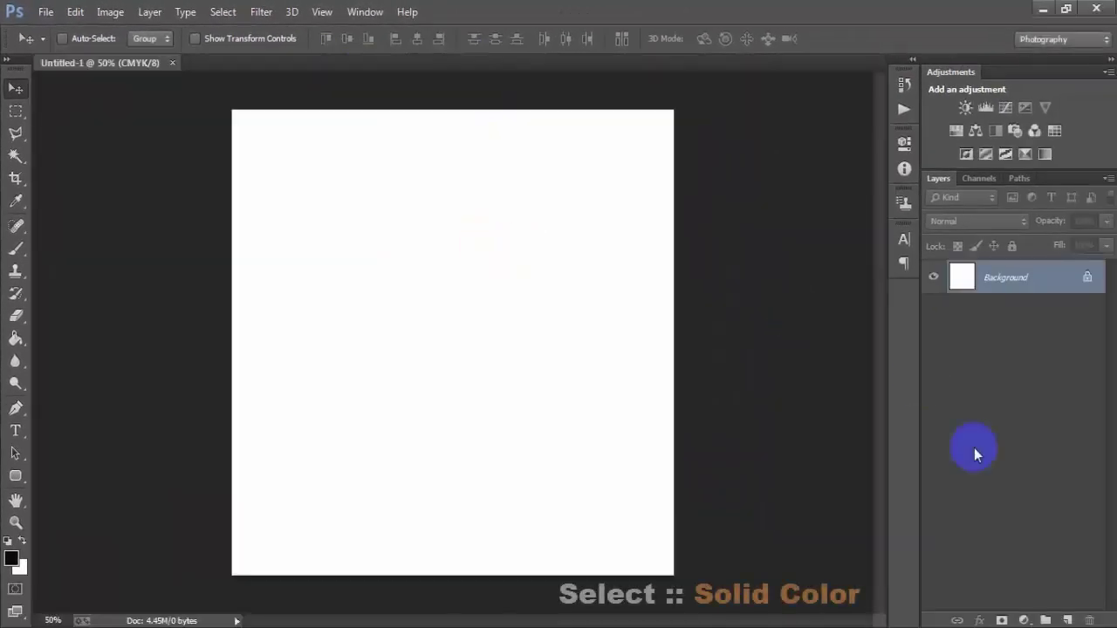
Add a #343434 dark grey Solid Color fill layer with an empty Layer 1 above it.
click(1023, 619)
click(968, 242)
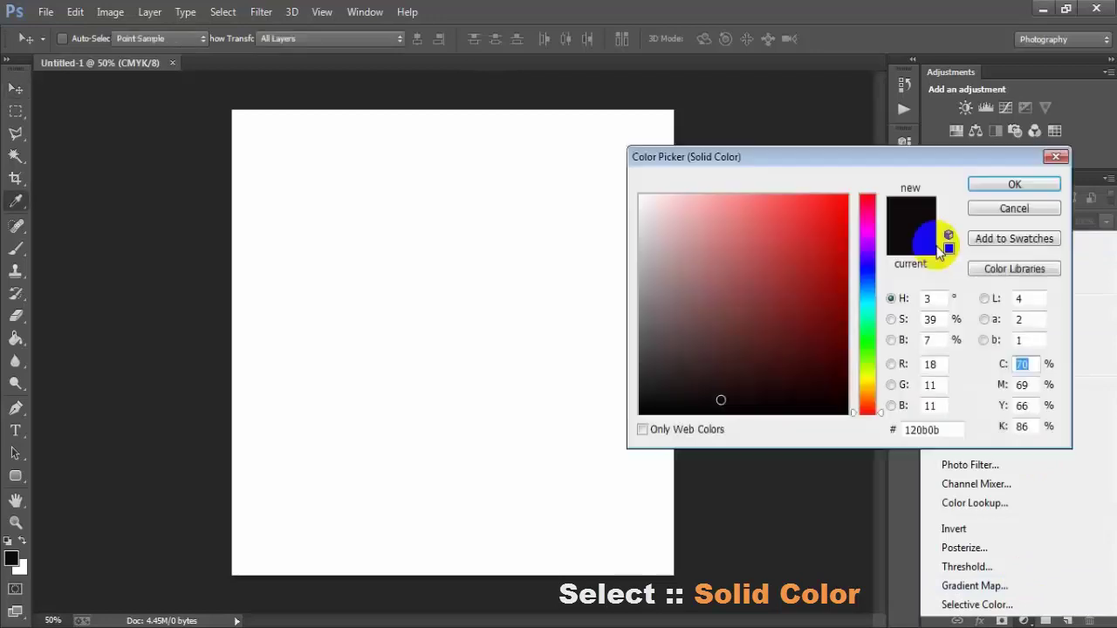
mouse_move(677, 341)
mouse_down()
mouse_move(609, 377)
mouse_move(602, 370)
mouse_up()
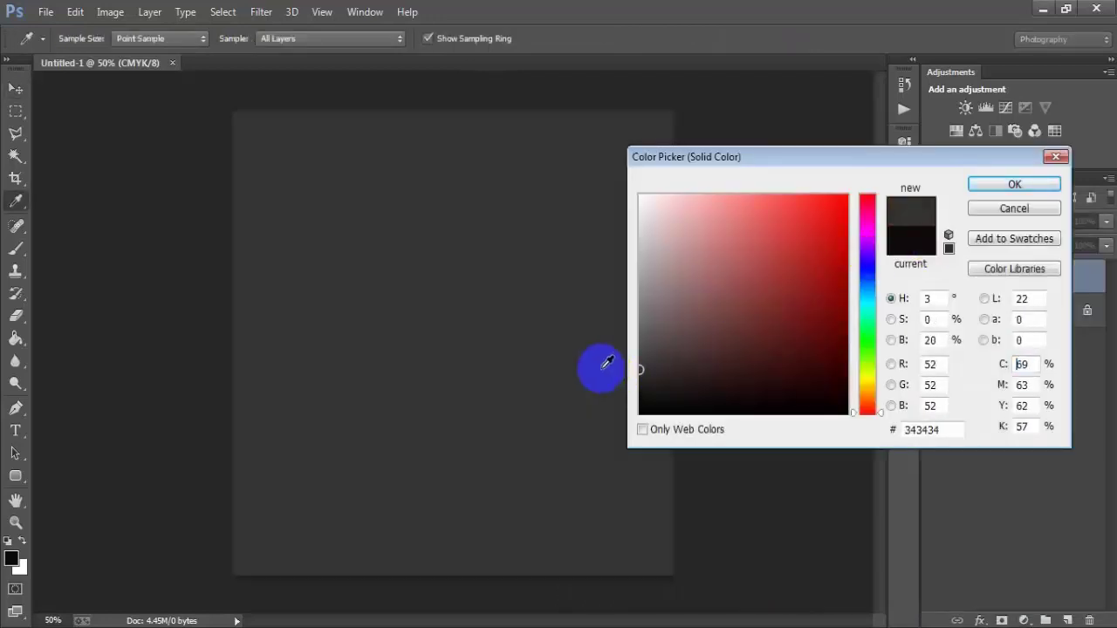
click(1015, 185)
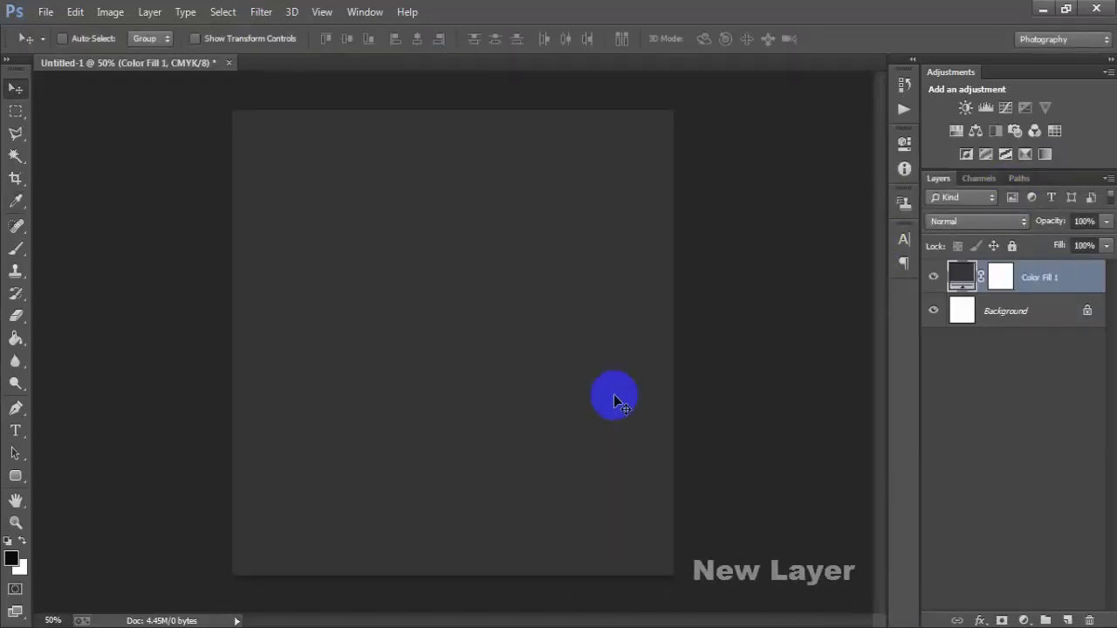
click(1068, 618)
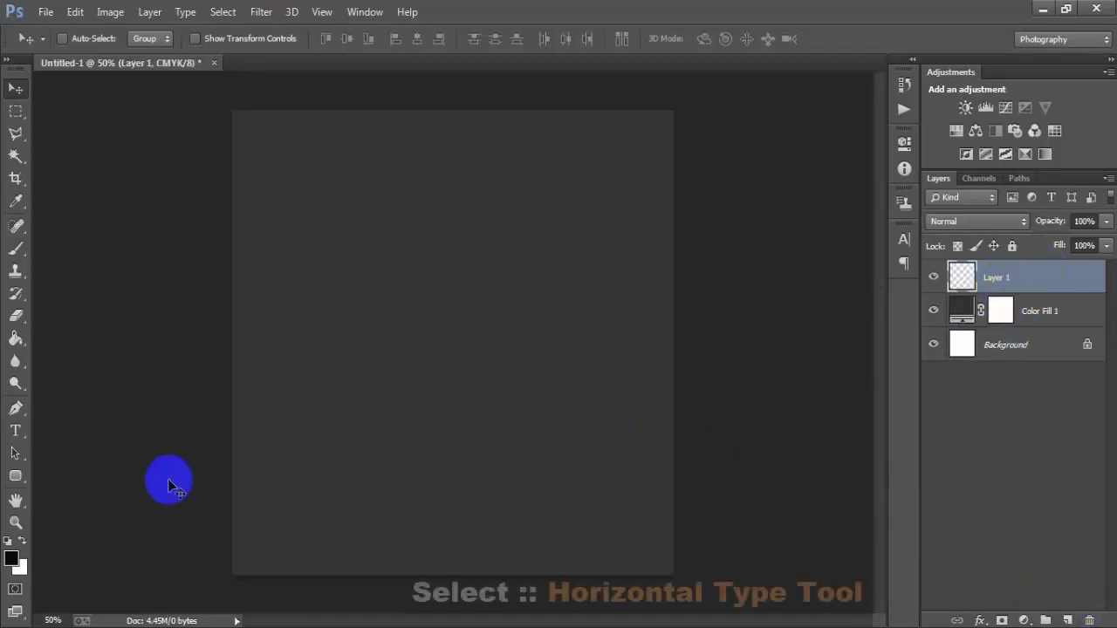
Start horizontal text on the canvas with the text colour set to white.
click(16, 431)
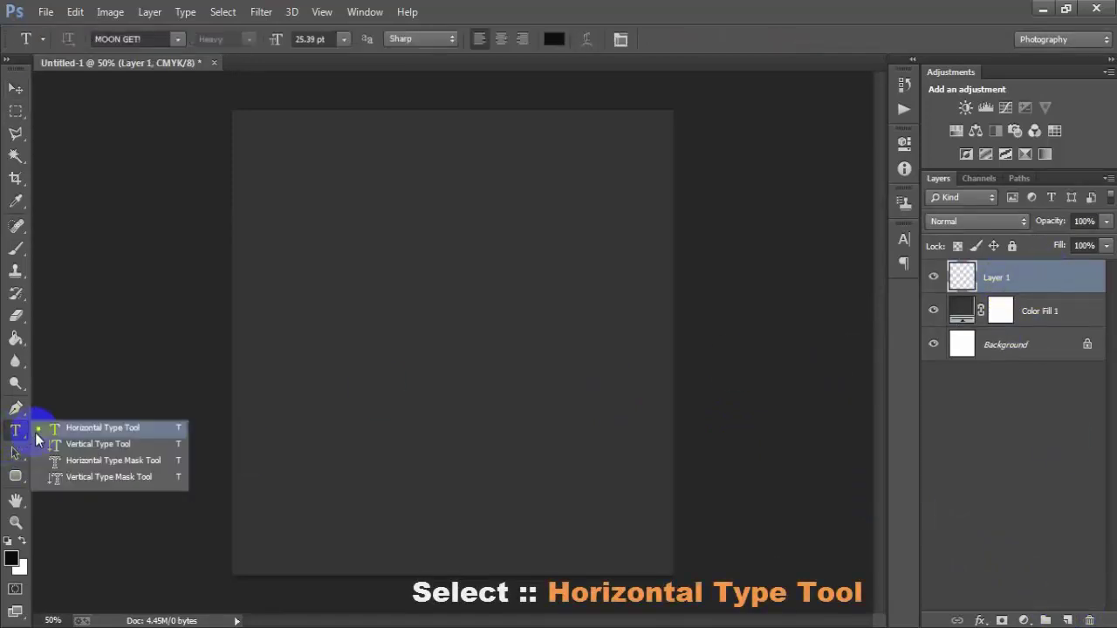
drag(35, 440, 77, 428)
click(403, 241)
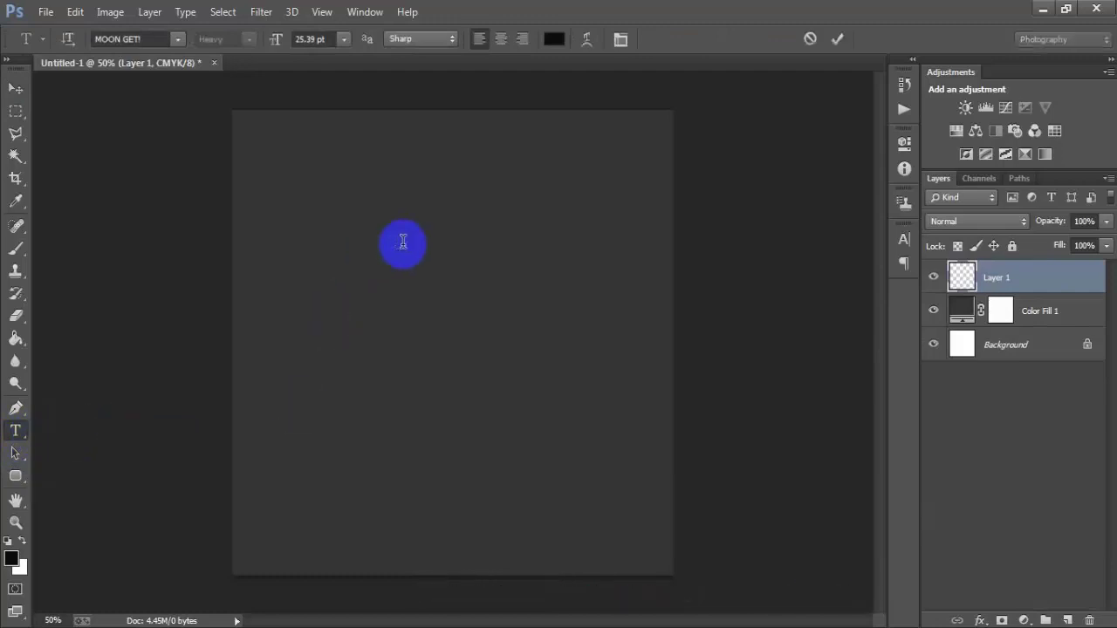
click(553, 39)
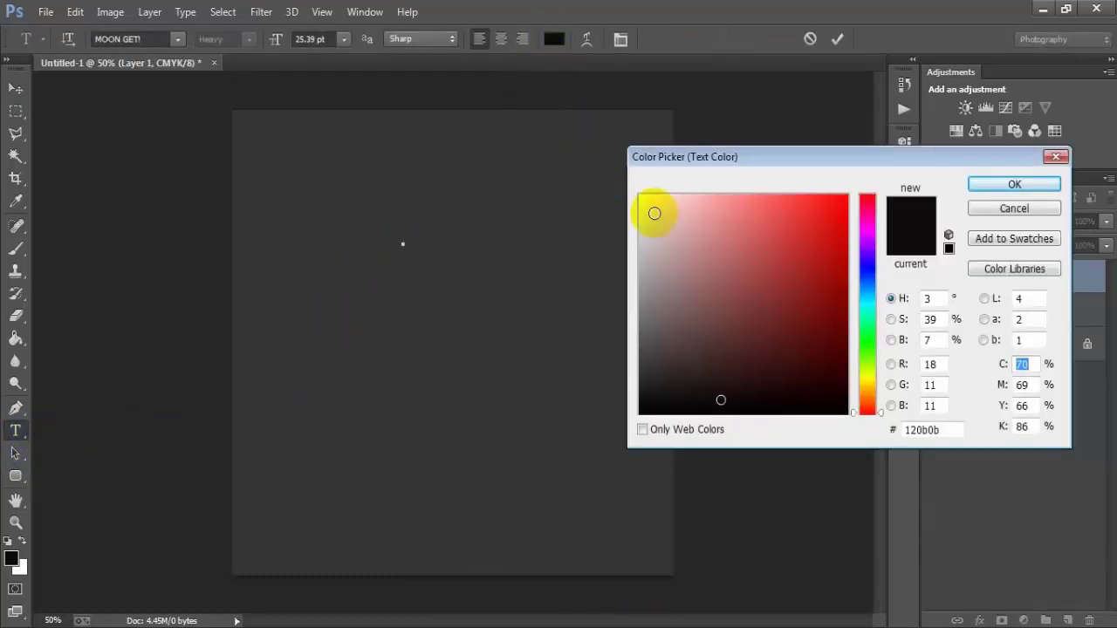
drag(653, 210, 611, 157)
click(989, 190)
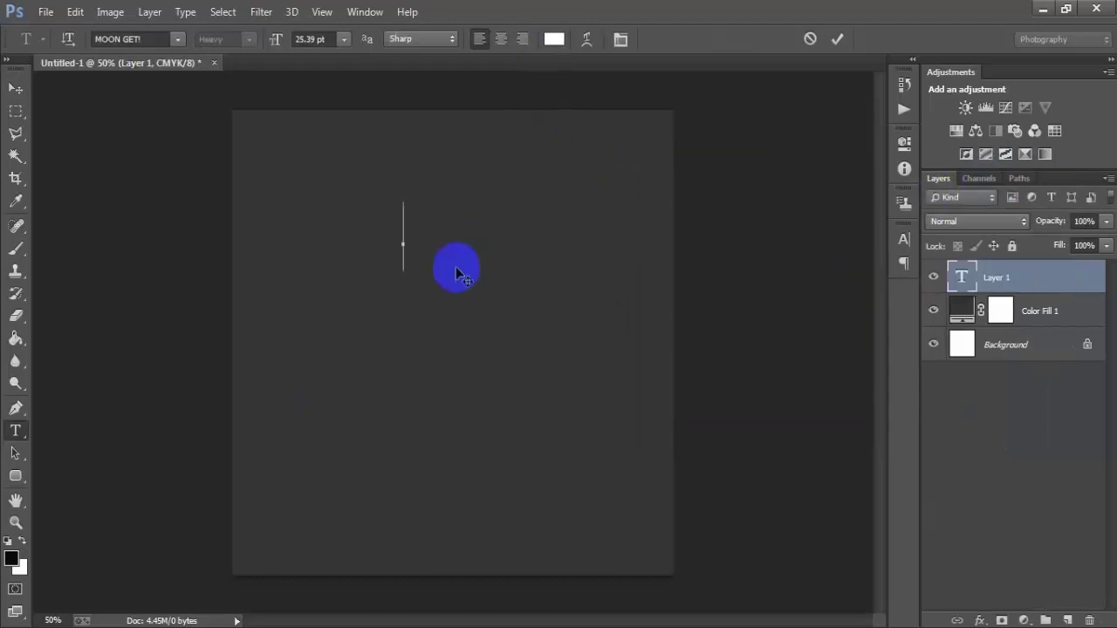
Type DON'T, commit it, and move it up toward the top of the canvas.
text(DON)
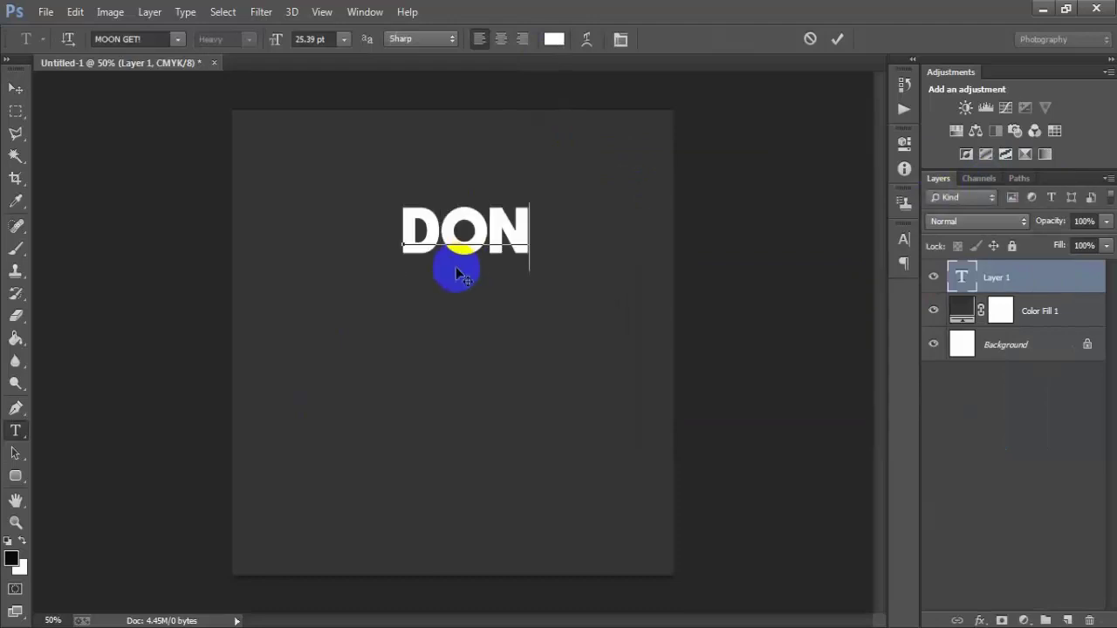
text('T)
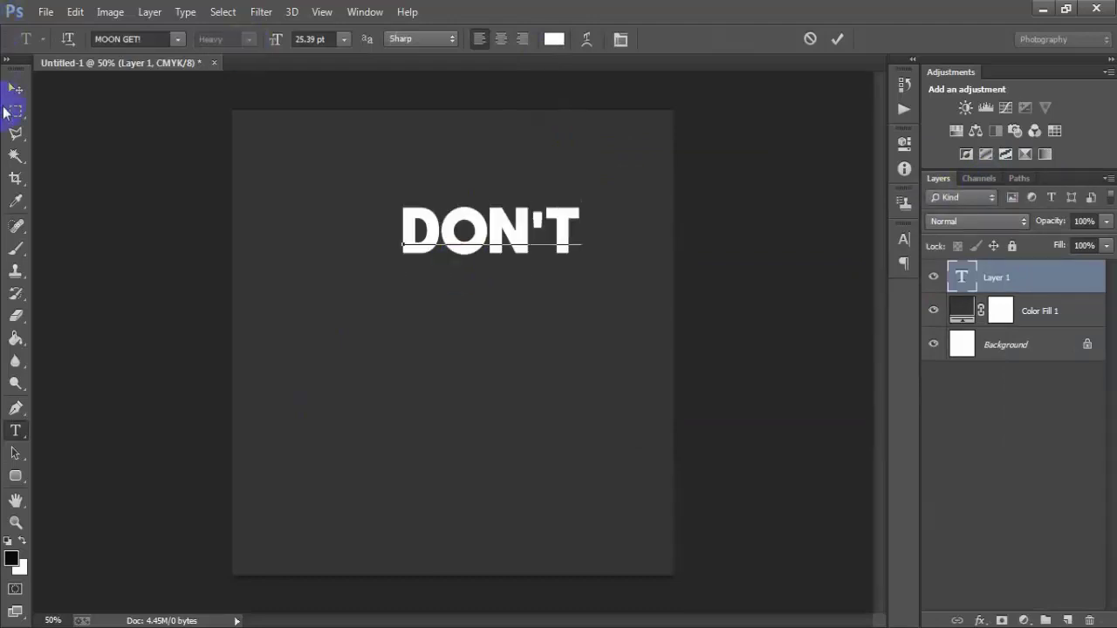
click(16, 88)
drag(434, 250, 407, 211)
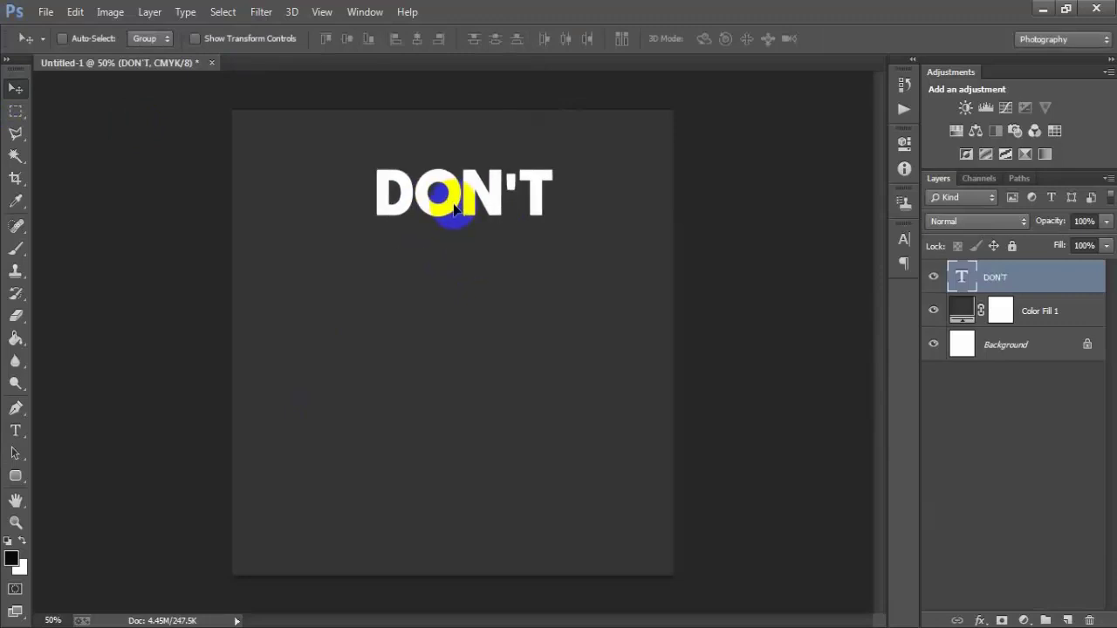
click(904, 240)
Change the DON'T font to the thin Mothica Sand.
click(762, 251)
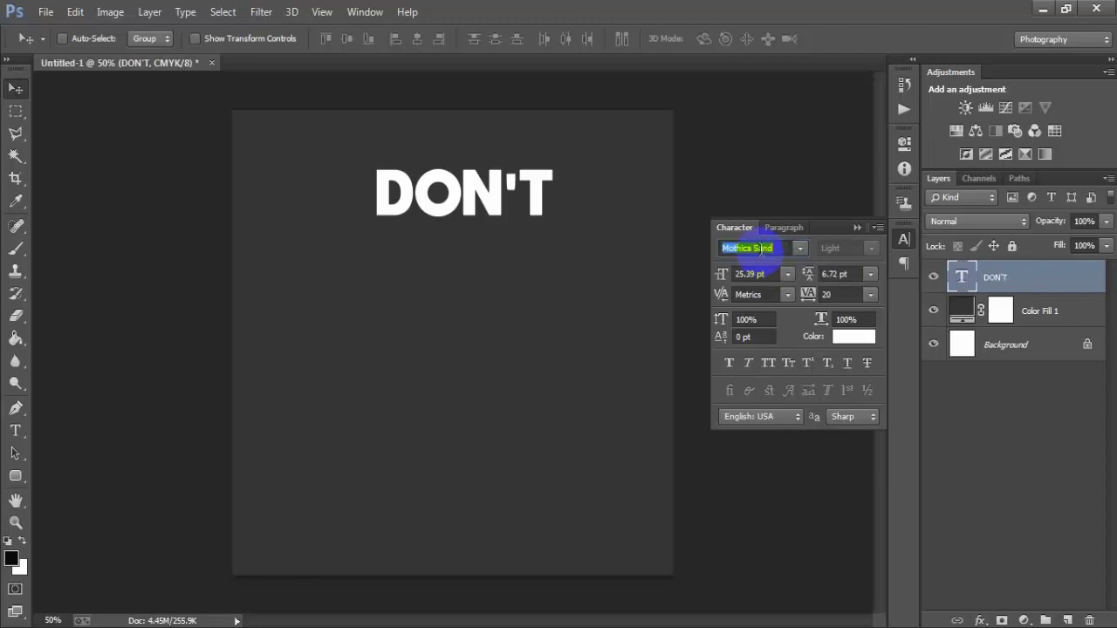
key(Return)
click(857, 227)
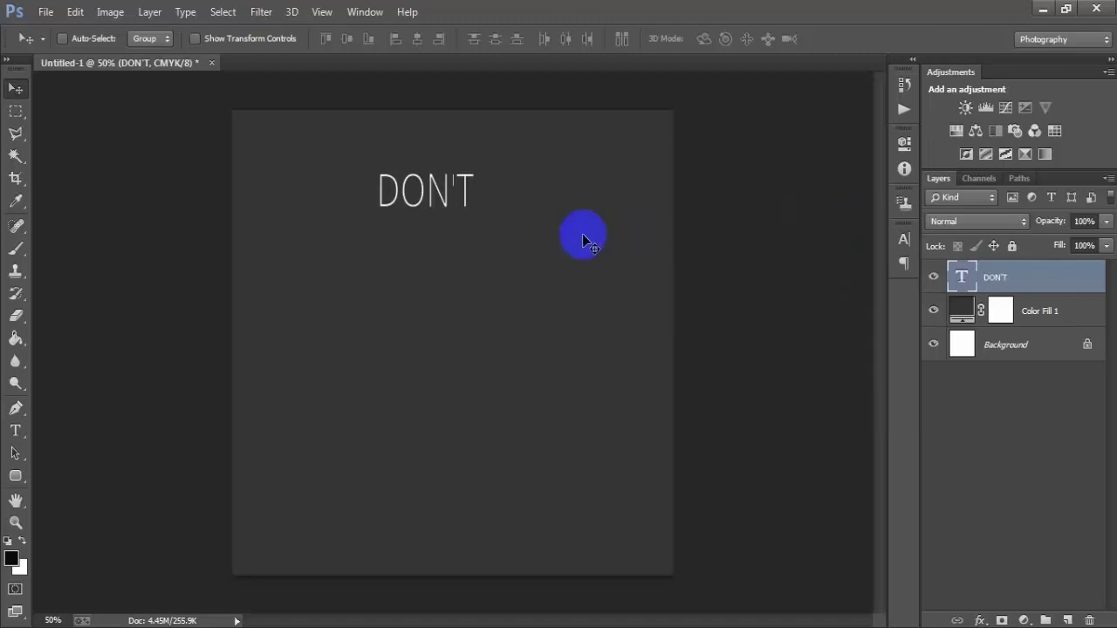
Scale DON'T down to about 46% and nudge it into place near the top.
key(ctrl+t)
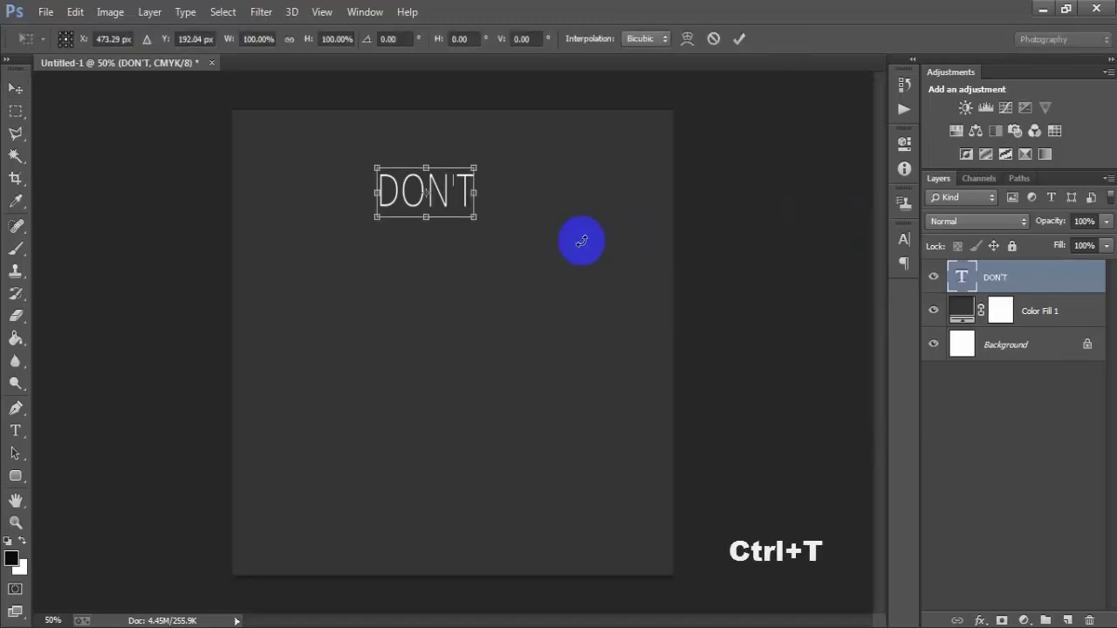
drag(471, 225, 448, 202)
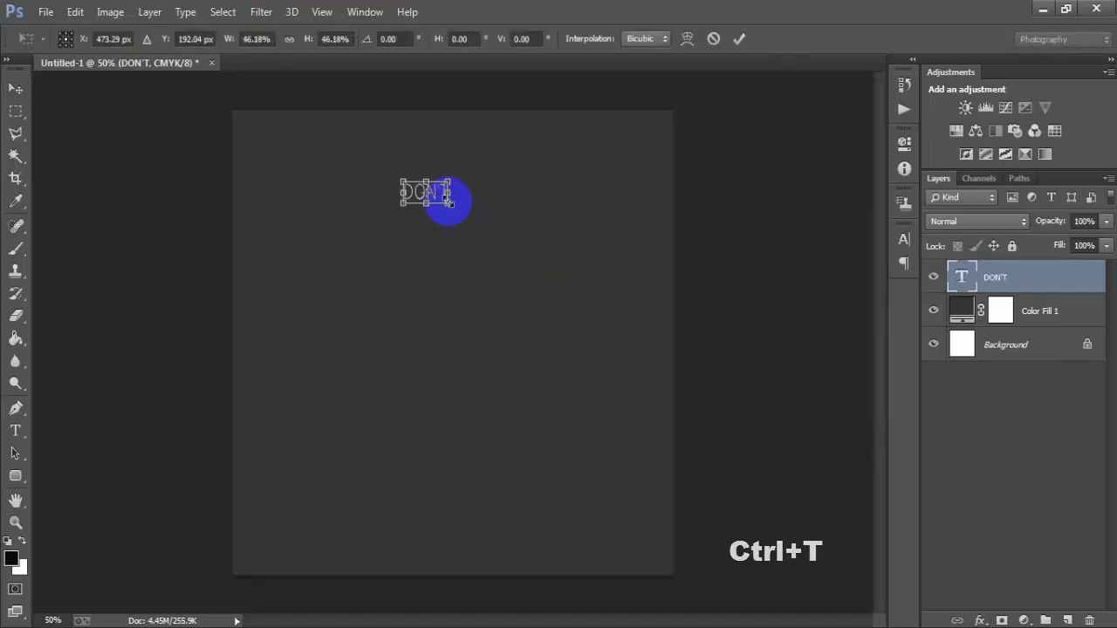
click(739, 39)
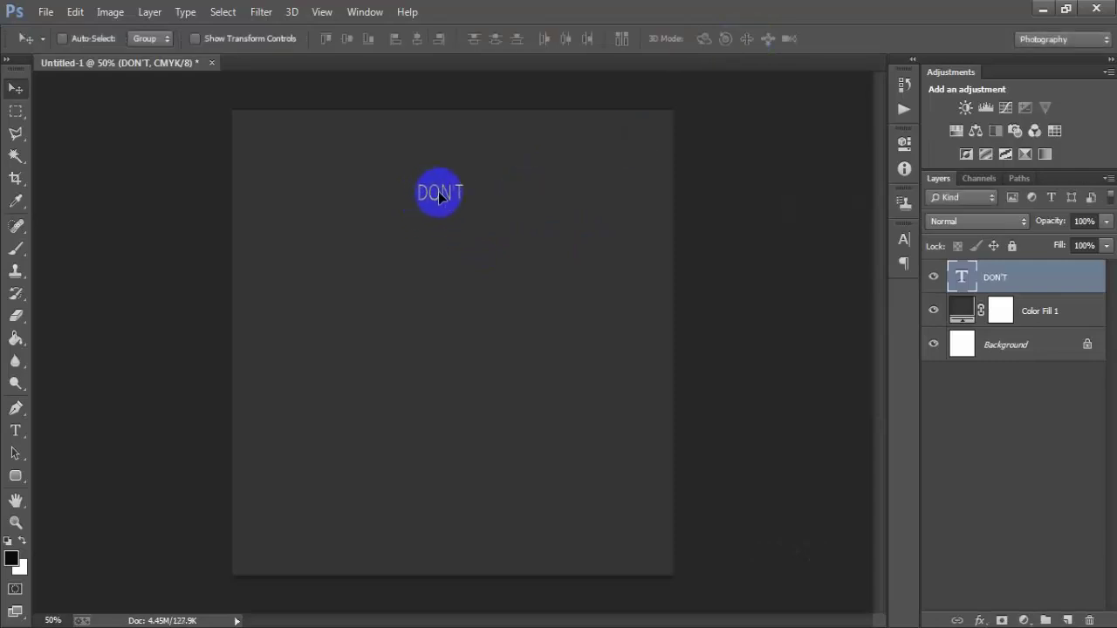
drag(438, 196, 446, 202)
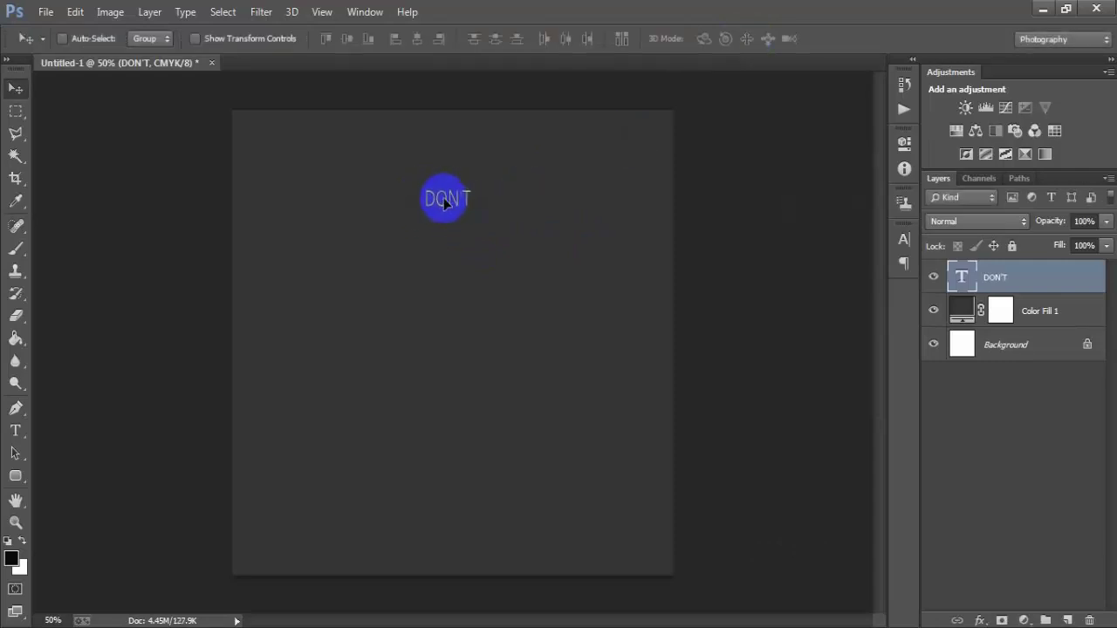
ctrl+click(1032, 360)
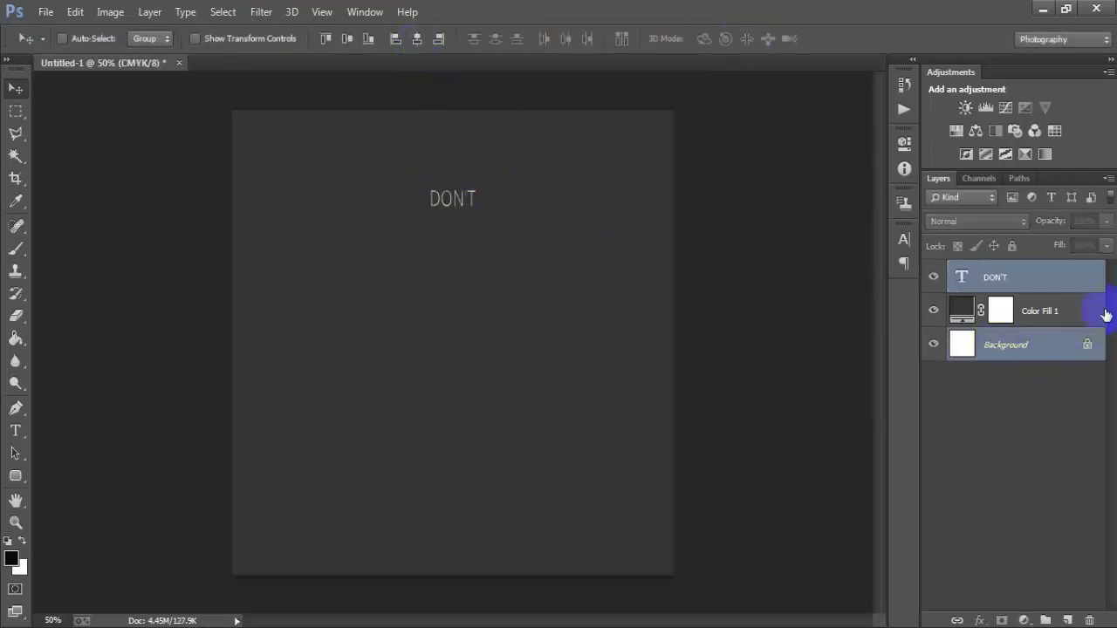
On a new layer, type the word Tell below DON'T.
click(1069, 280)
click(1069, 619)
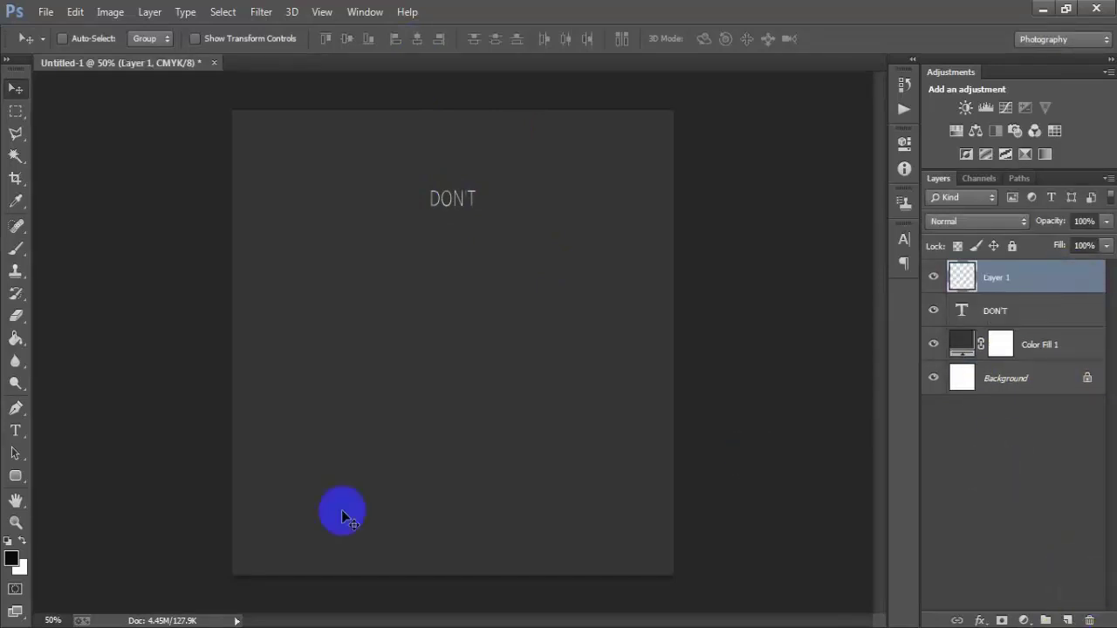
click(15, 430)
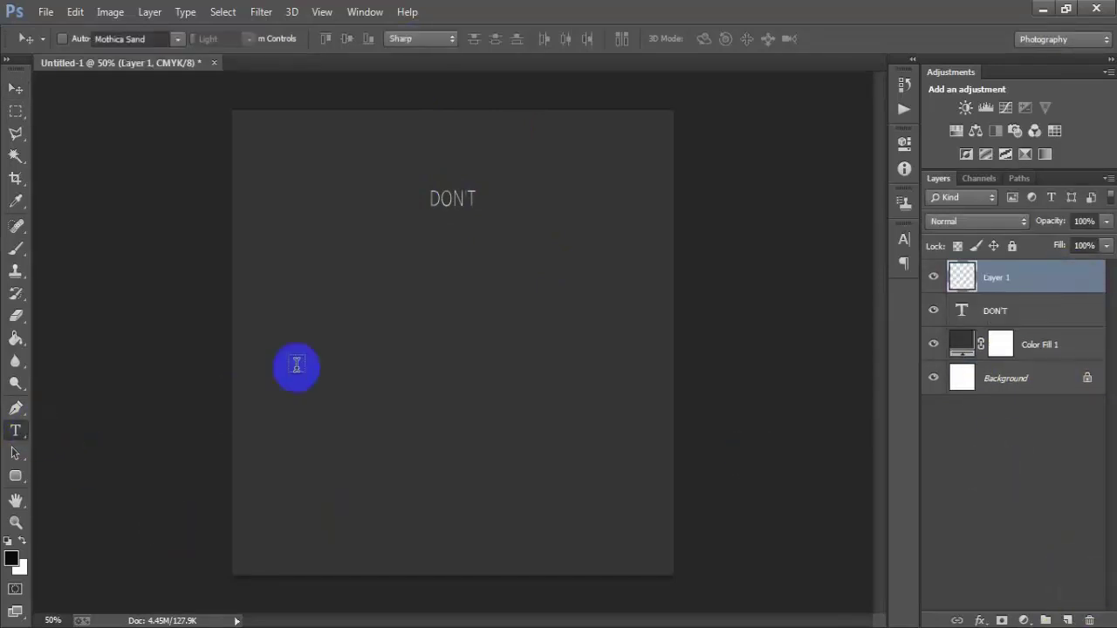
click(390, 301)
text(Tell)
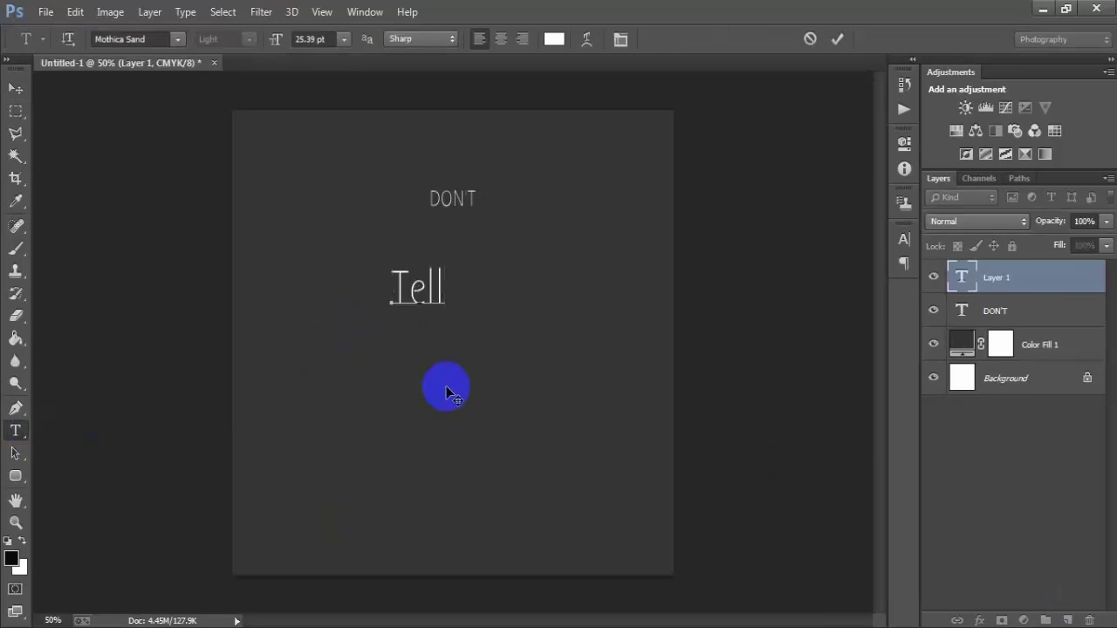
click(16, 88)
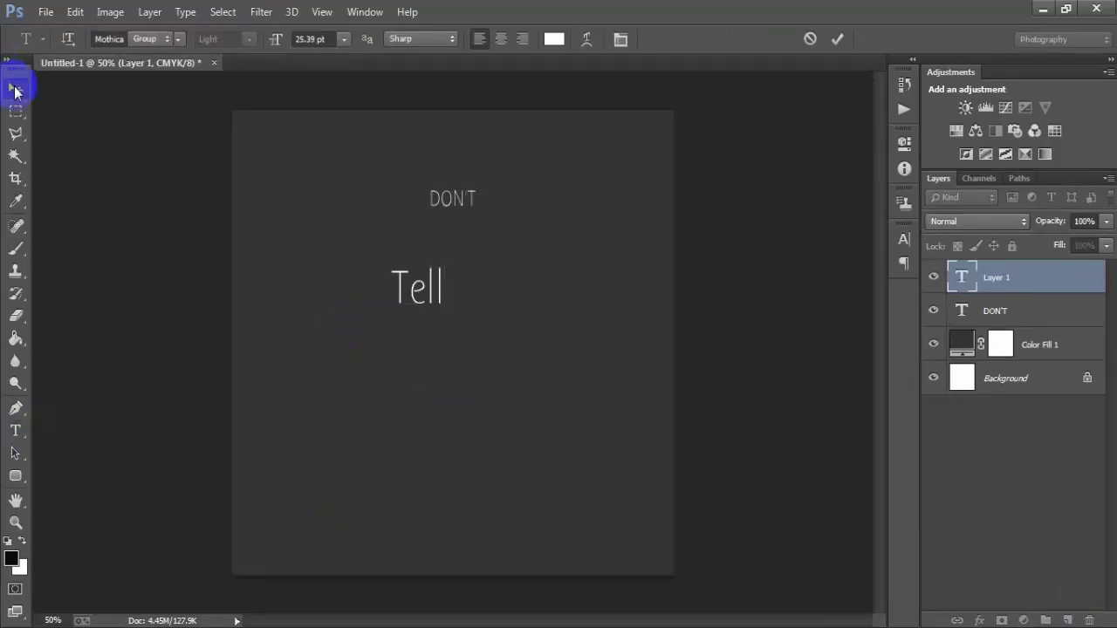
Try the Allita script font on Tell.
click(904, 243)
click(752, 247)
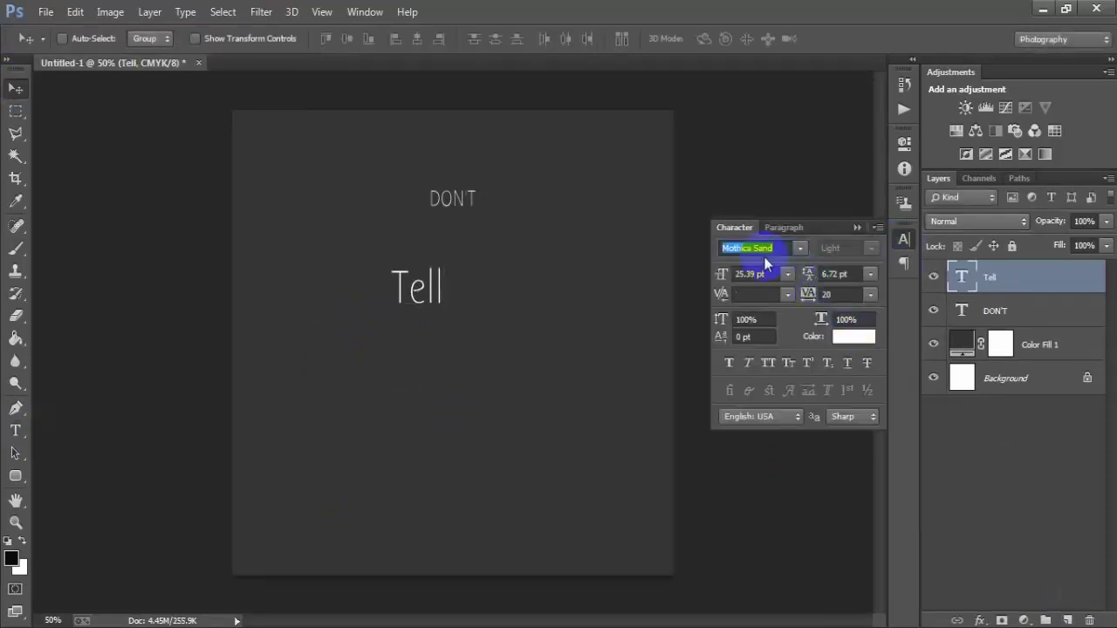
text(Allta)
click(801, 247)
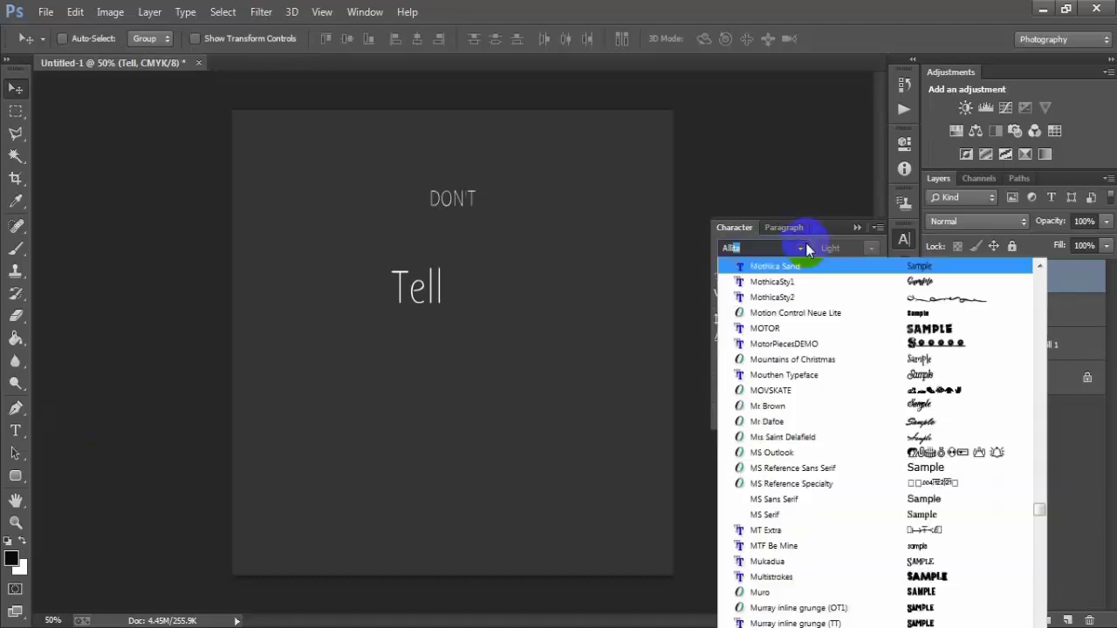
scroll(813, 316, up, 1)
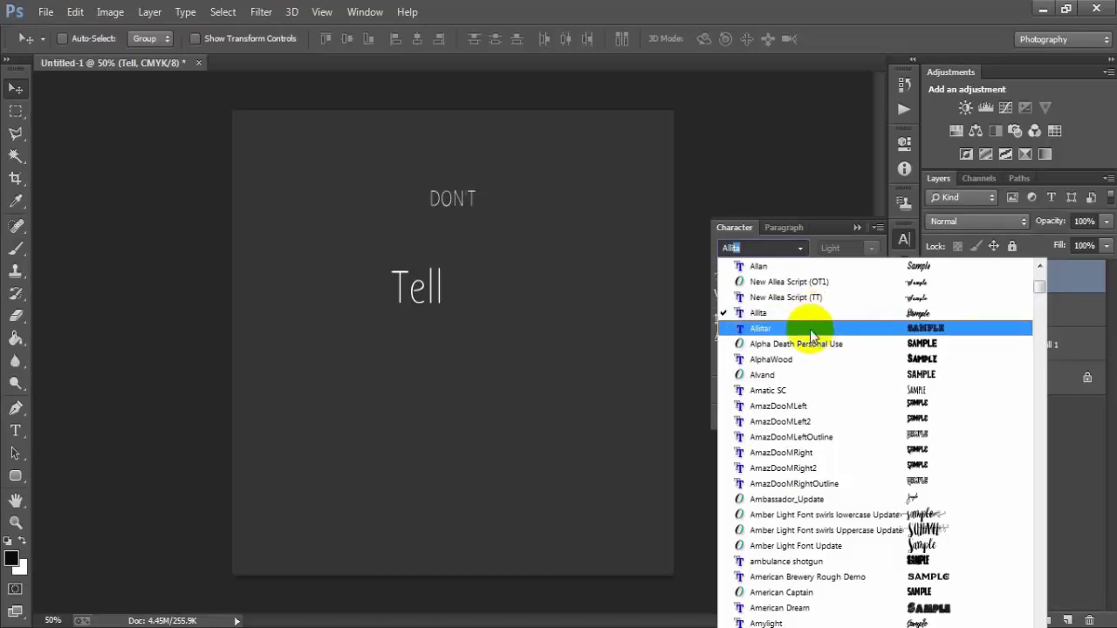
click(796, 313)
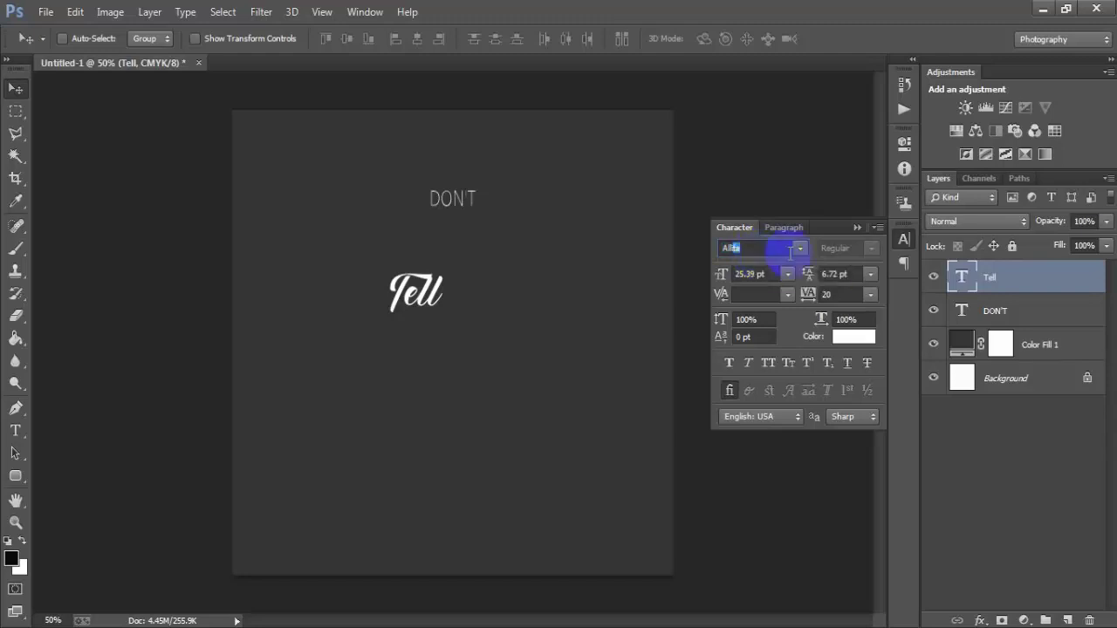
Switch Tell to the Aliresi font and set its tracking to 120.
click(799, 249)
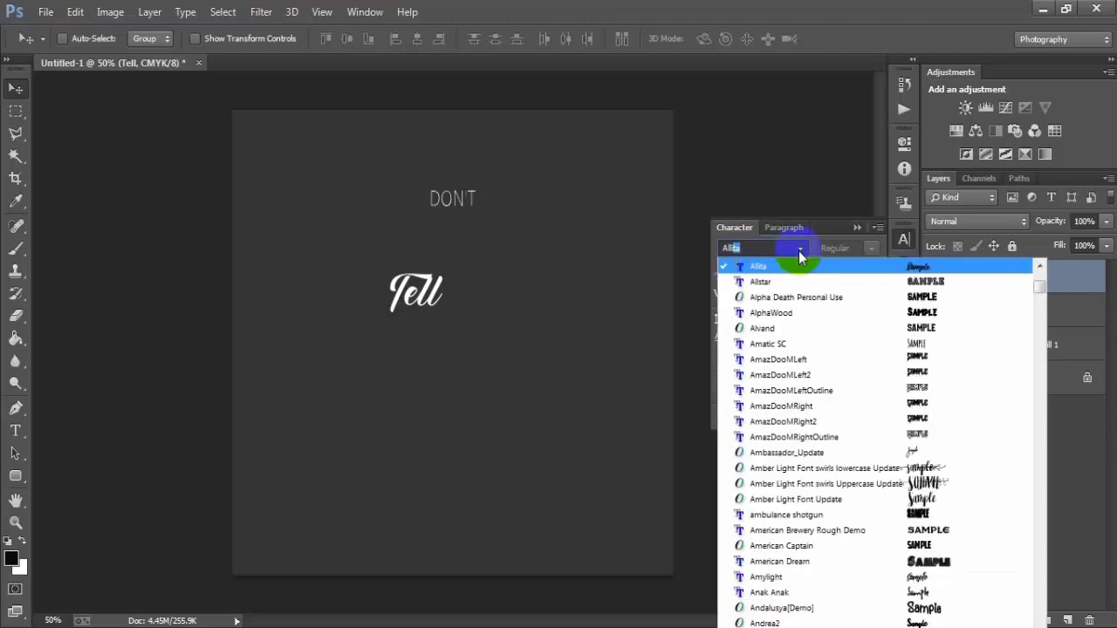
scroll(807, 456, up, 1)
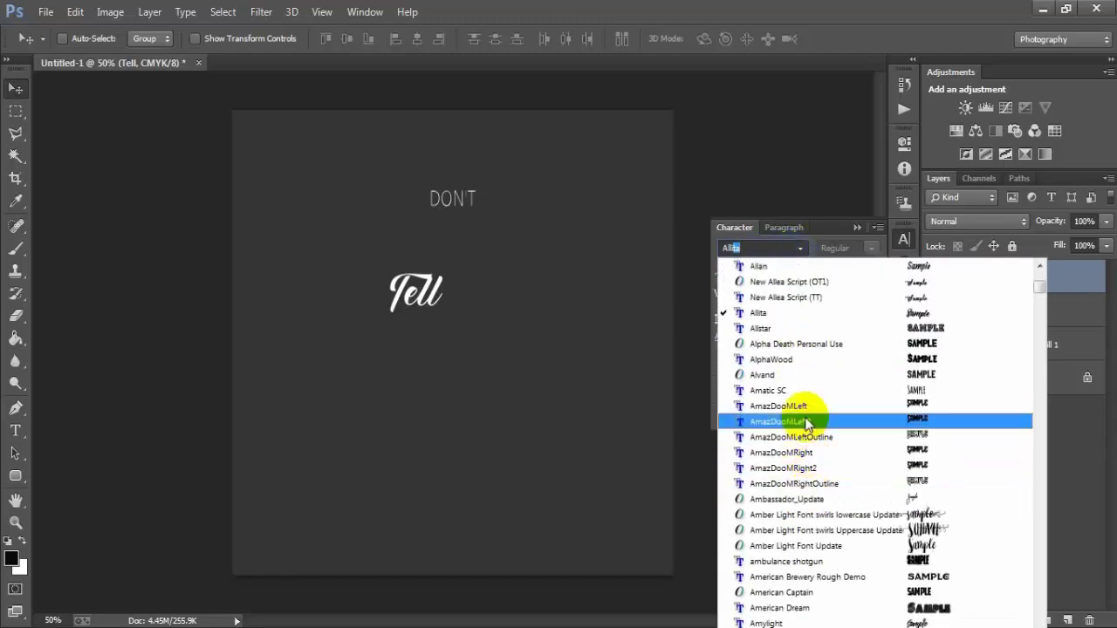
scroll(801, 346, up, 2)
scroll(801, 346, up, 1)
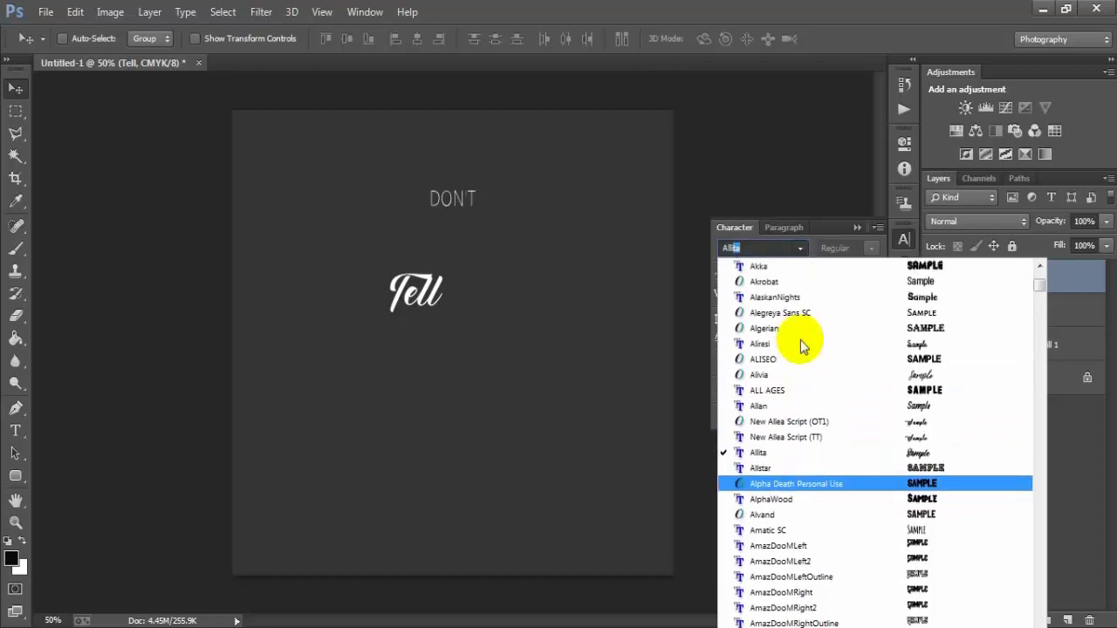
click(798, 348)
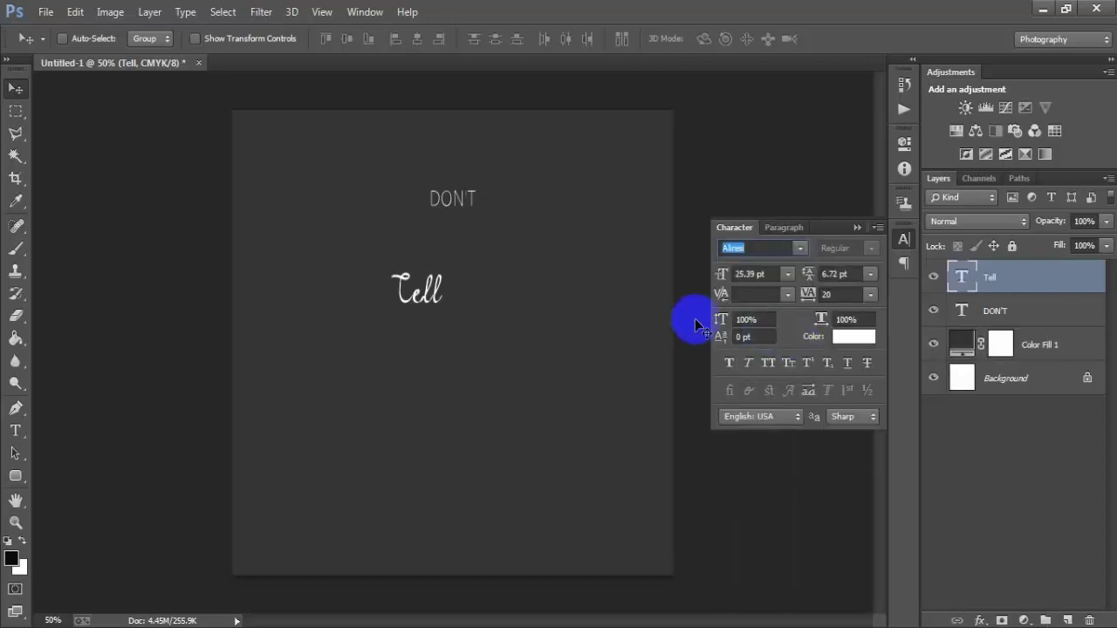
click(806, 300)
text(120)
key(Return)
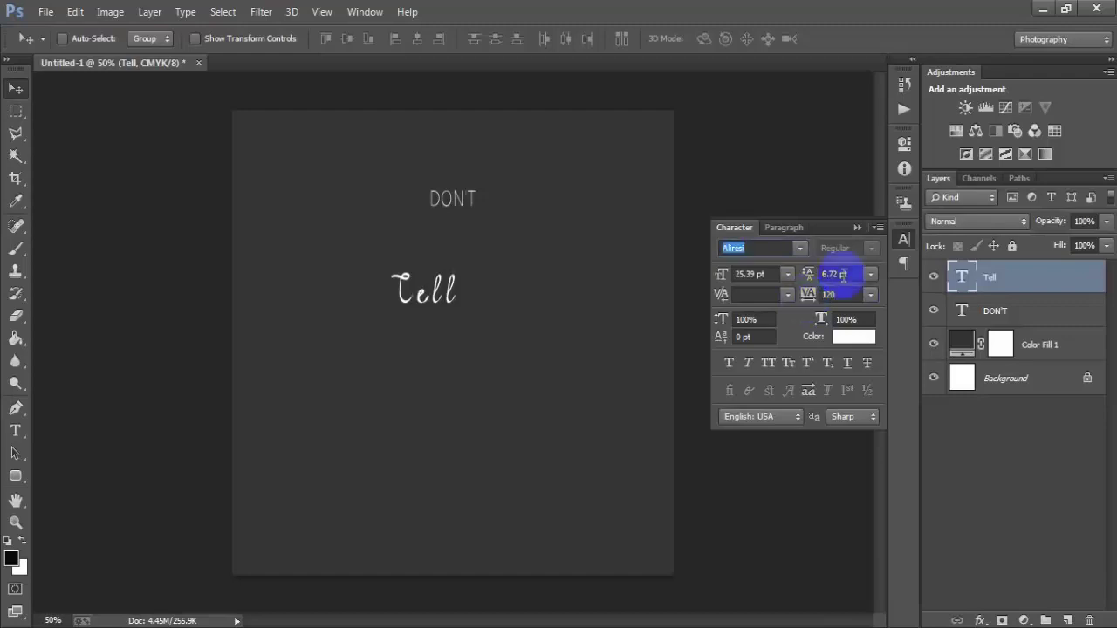
Move Tell up under DON'T and enlarge it to about 145%.
drag(449, 296, 469, 237)
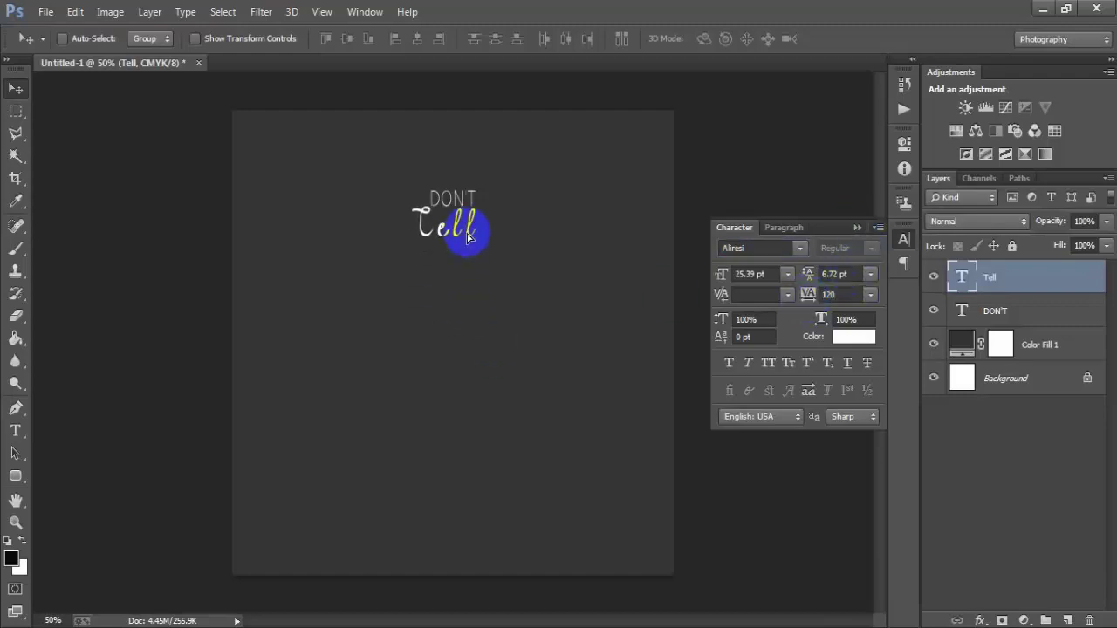
key(ctrl+t)
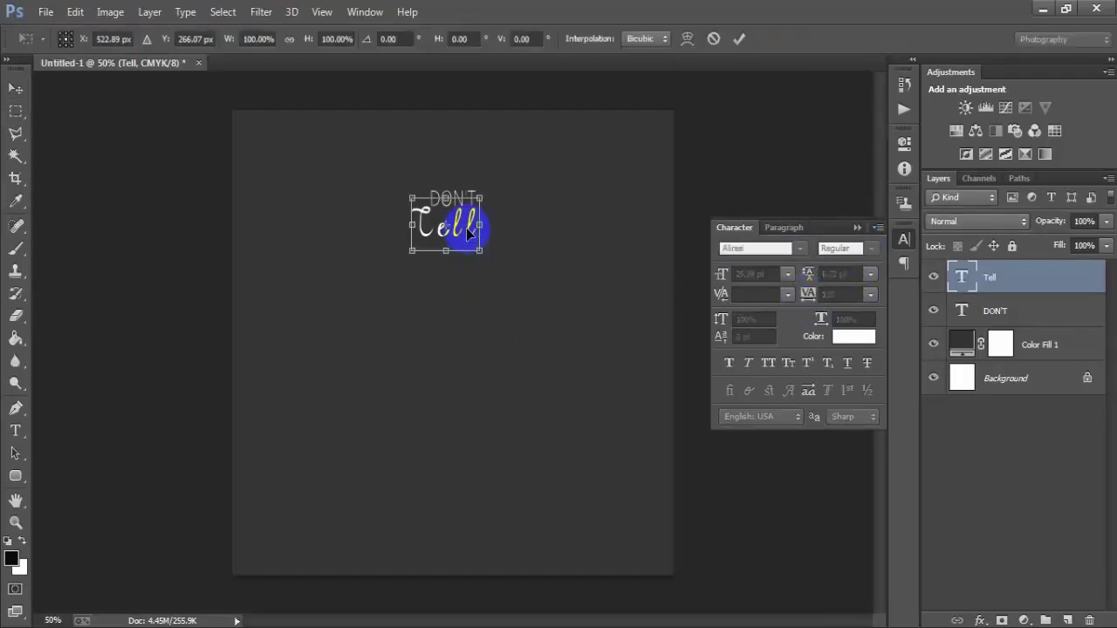
drag(484, 248, 500, 261)
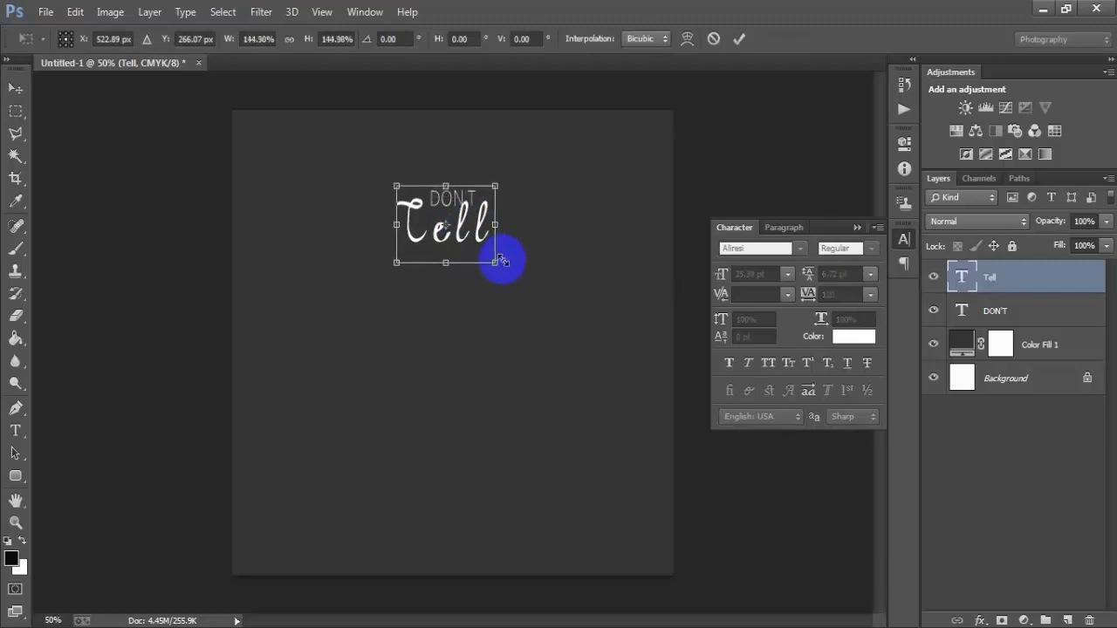
click(740, 39)
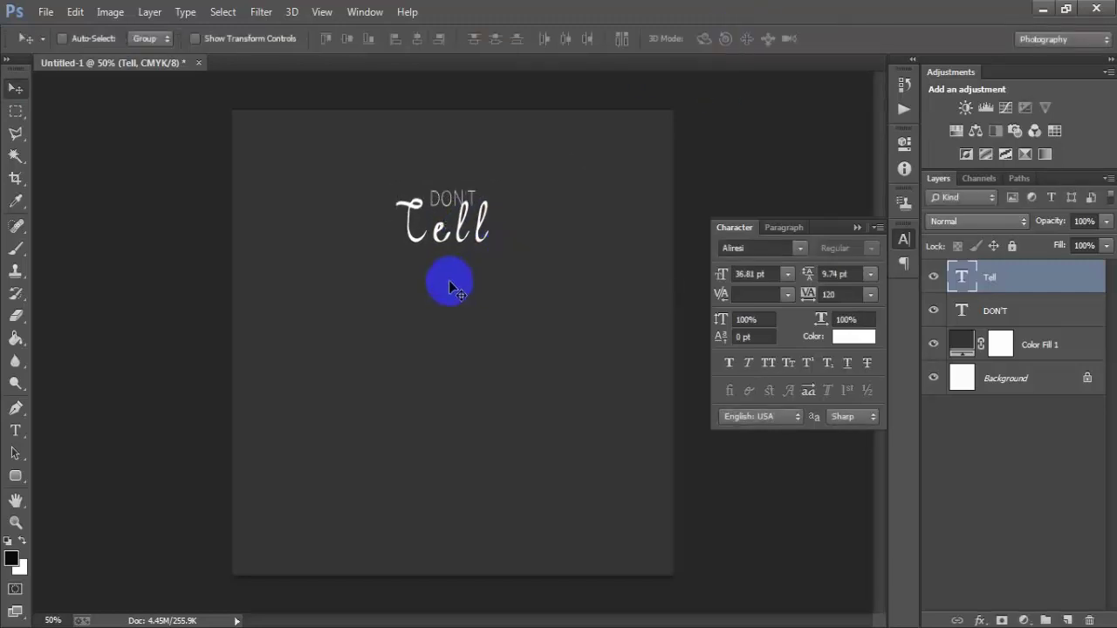
drag(465, 226, 476, 234)
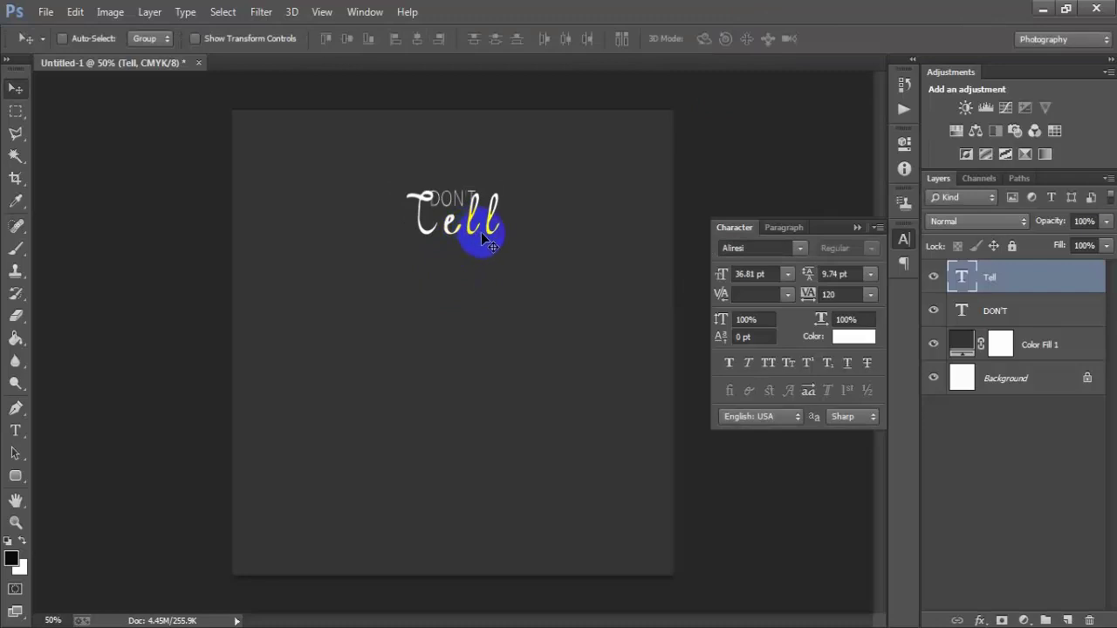
Scale Tell slightly and tilt it about 6 degrees.
key(ctrl+t)
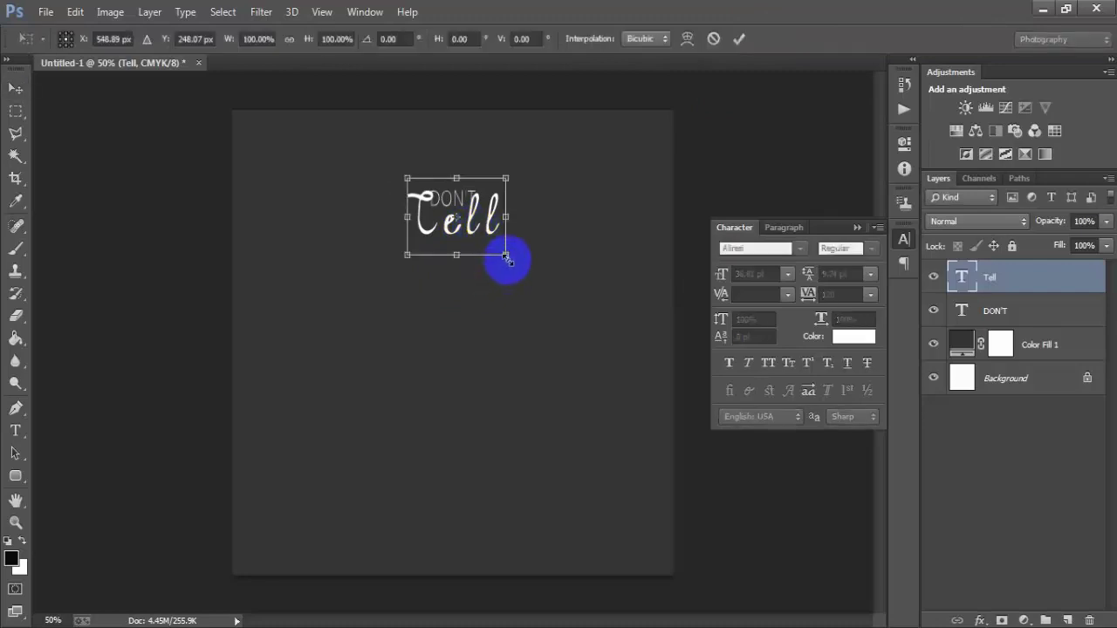
drag(505, 256, 529, 276)
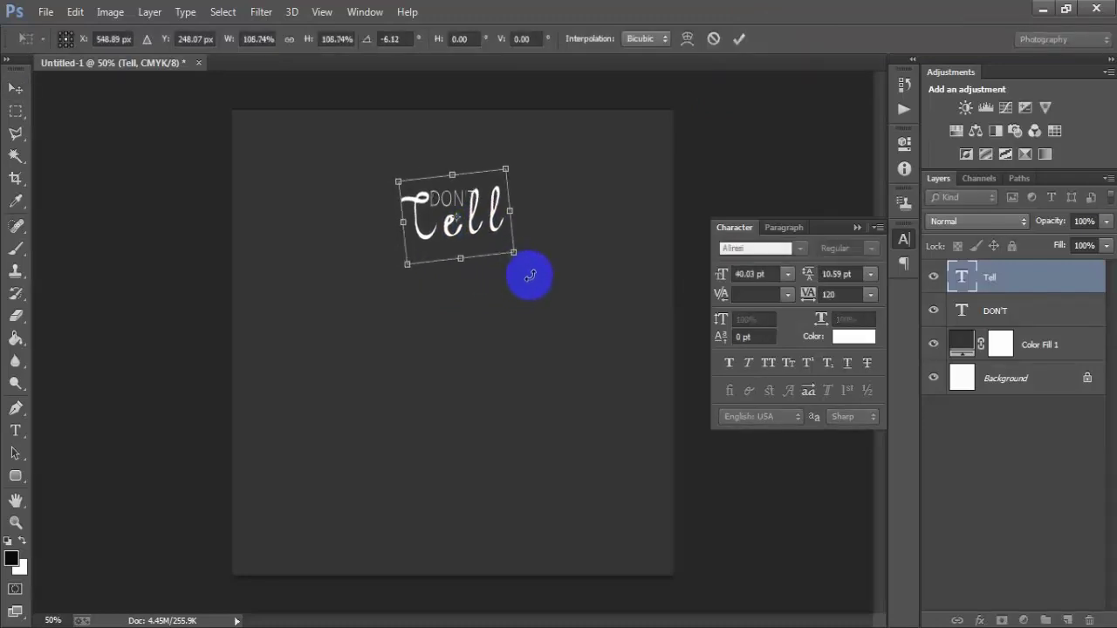
click(738, 39)
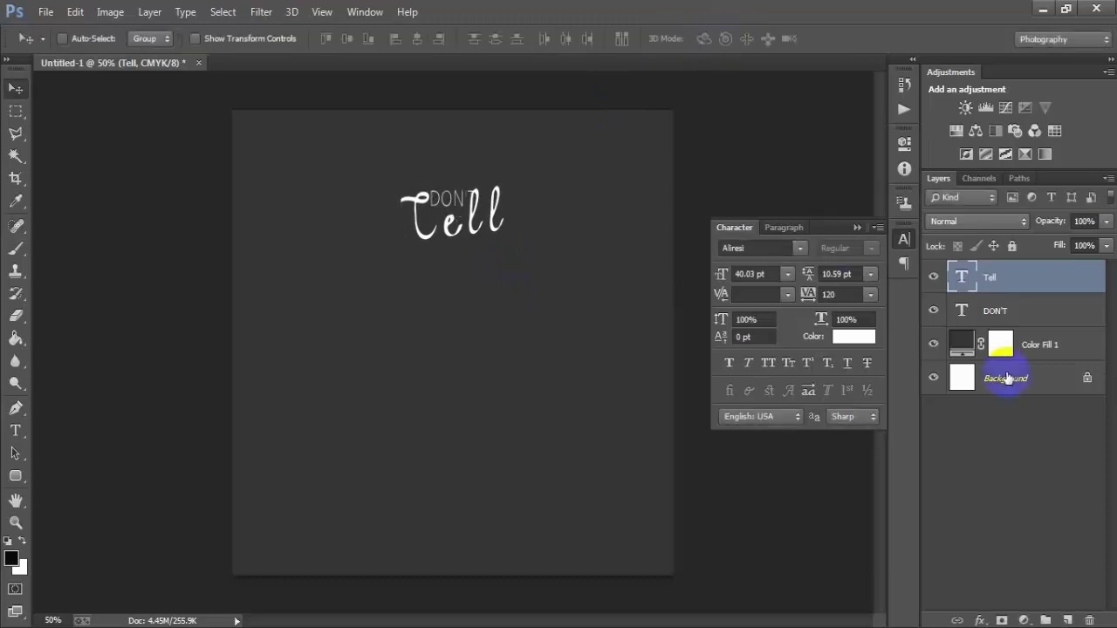
click(1012, 312)
key(ctrl+t)
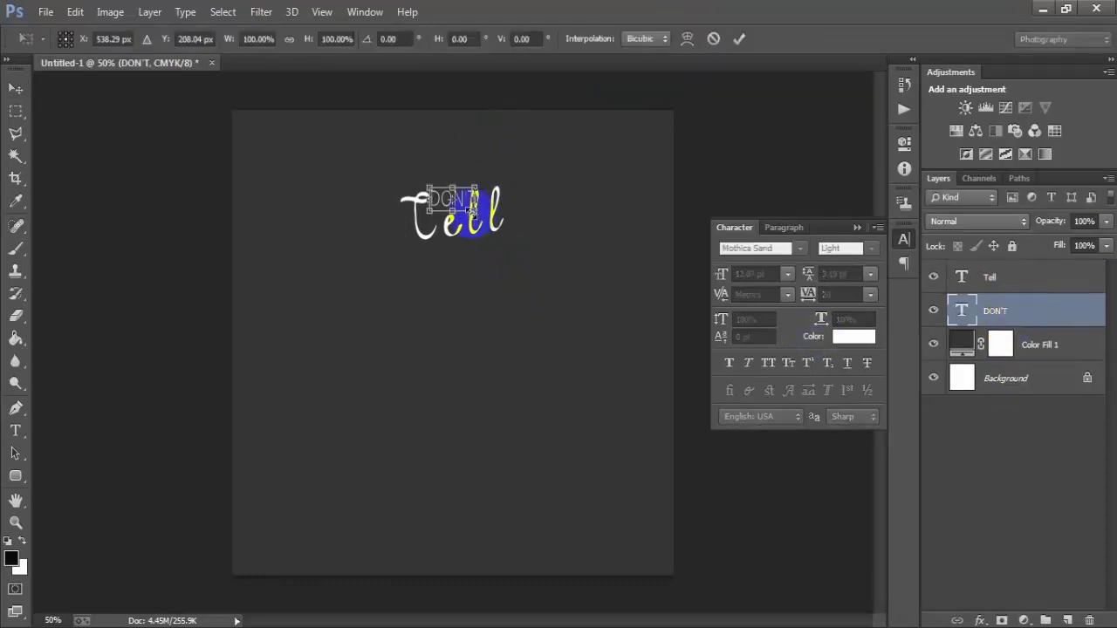
Shrink and tilt DON'T to match Tell, then nudge it against Tell's letters.
drag(471, 210, 473, 242)
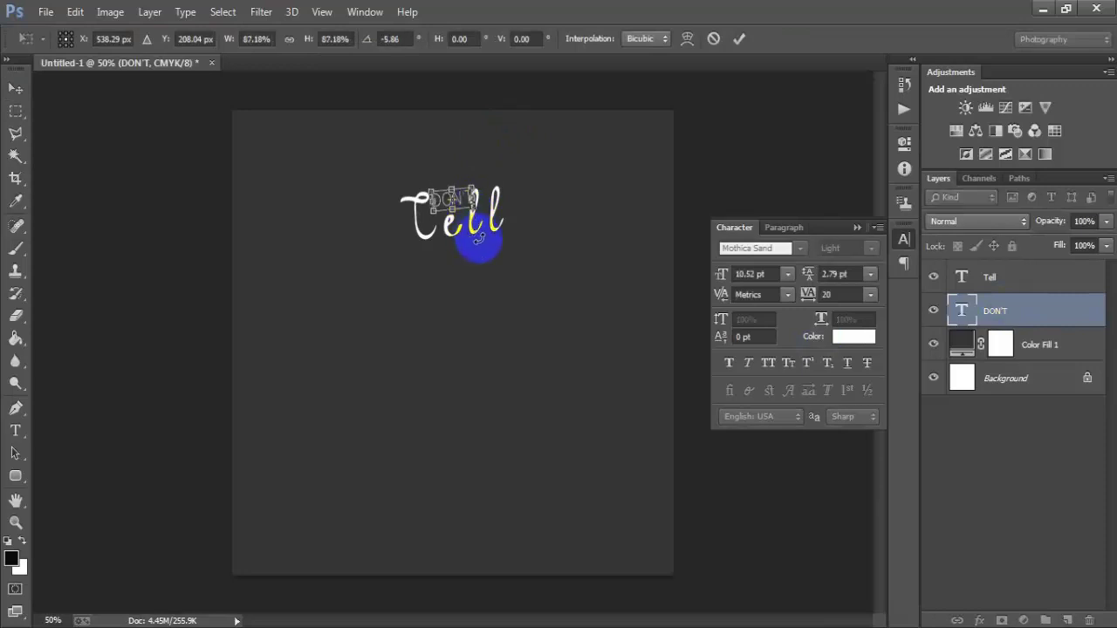
click(738, 38)
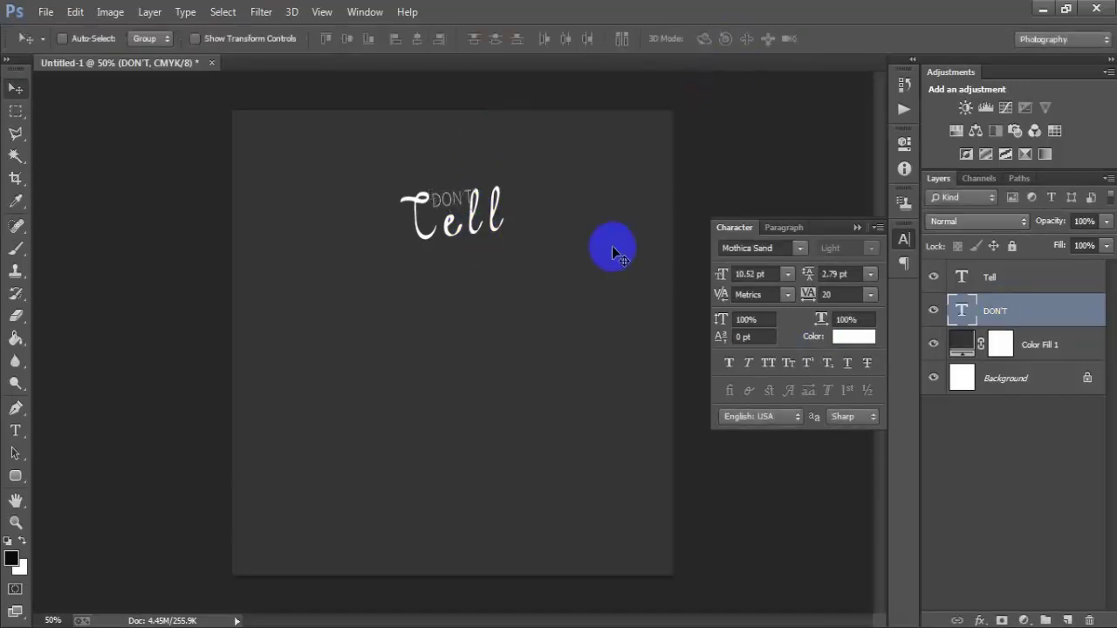
key(Left)
key(Left)
key(Up)
key(Up)
key(Up)
key(ctrl+t)
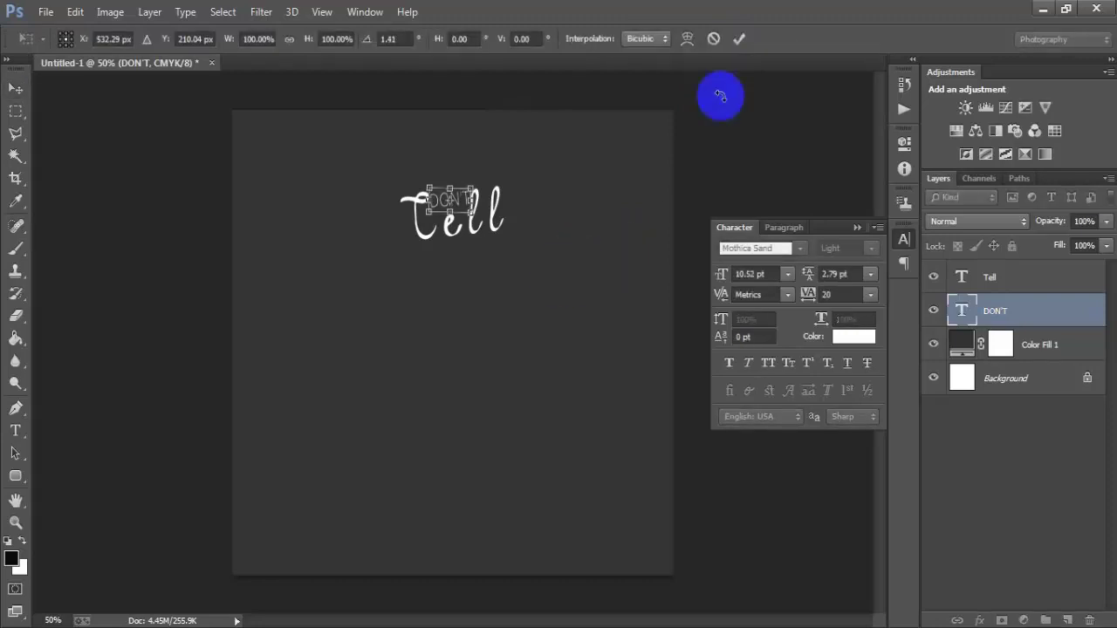
click(738, 38)
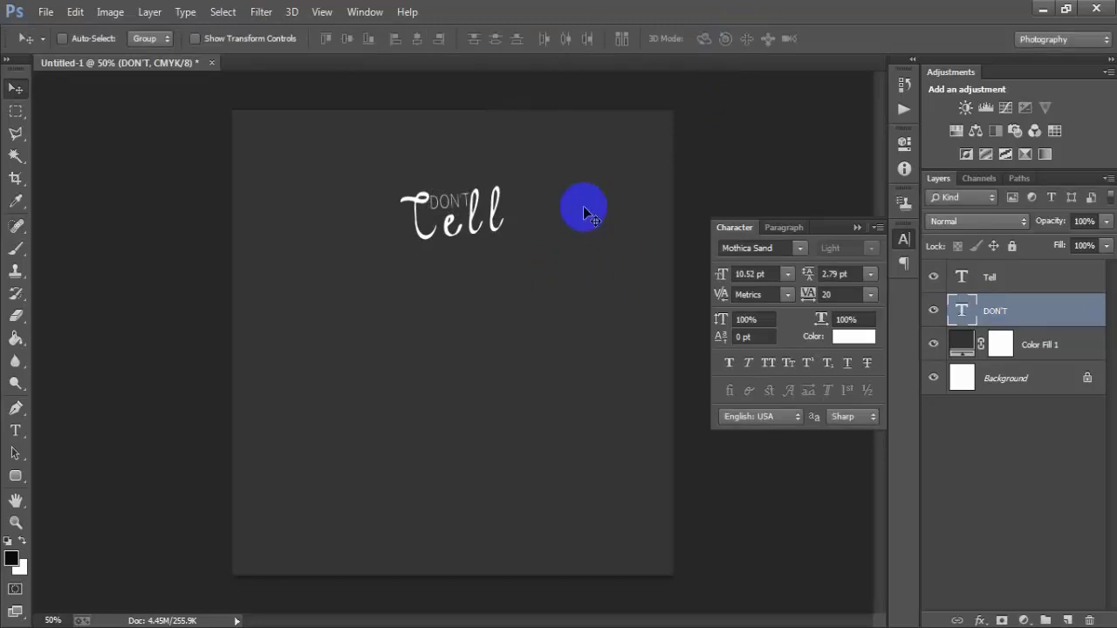
key(Down)
key(Down)
key(Down)
key(Down)
key(Down)
key(Down)
key(Down)
key(Down)
key(Down)
key(Down)
key(Down)
key(Down)
key(Down)
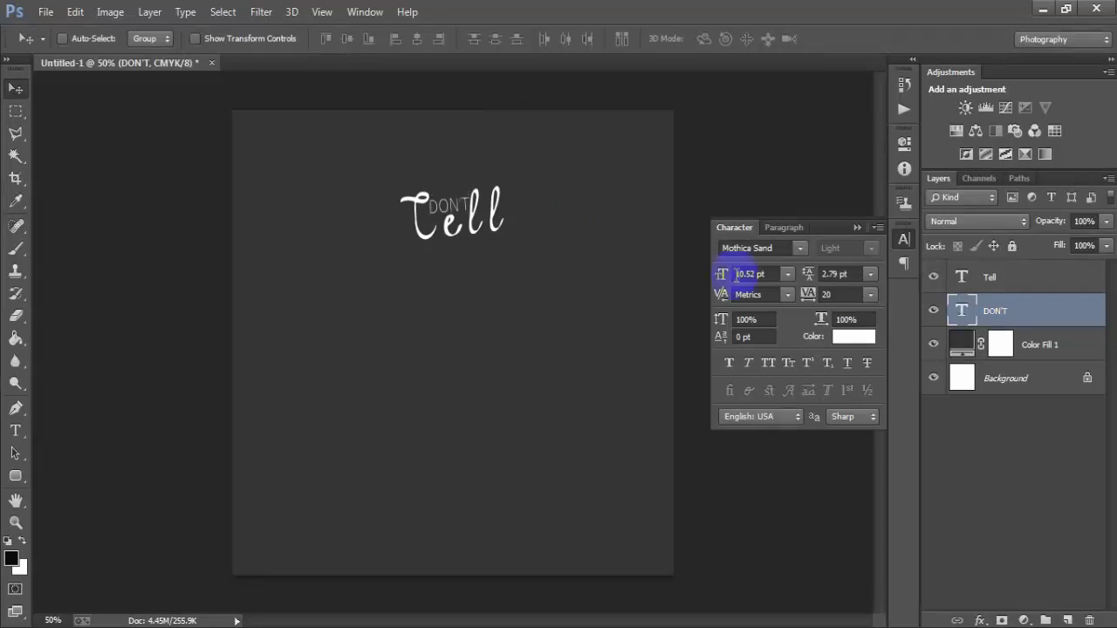
Align DON'T and Tell to the canvas, then nudge DON'T a few pixels left.
ctrl+click(992, 278)
ctrl+click(1008, 380)
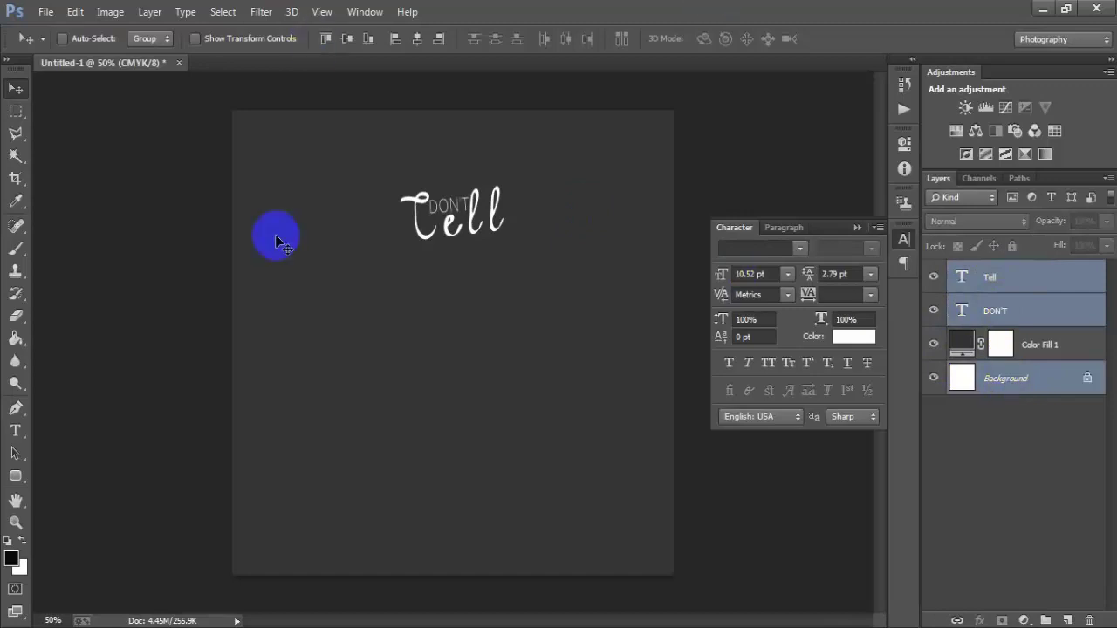
click(417, 40)
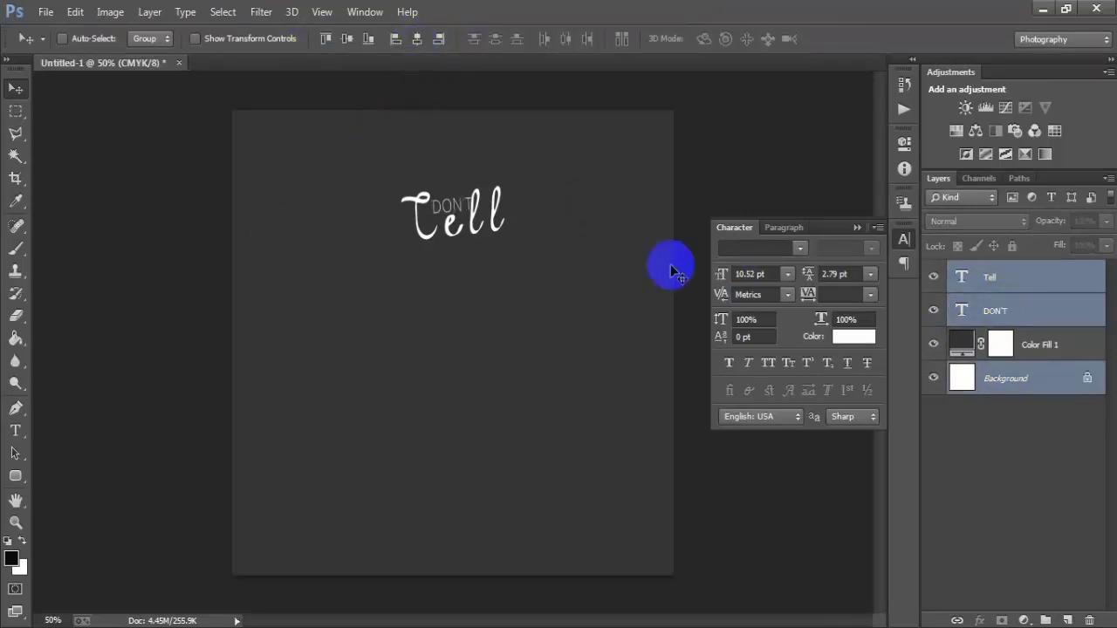
click(986, 277)
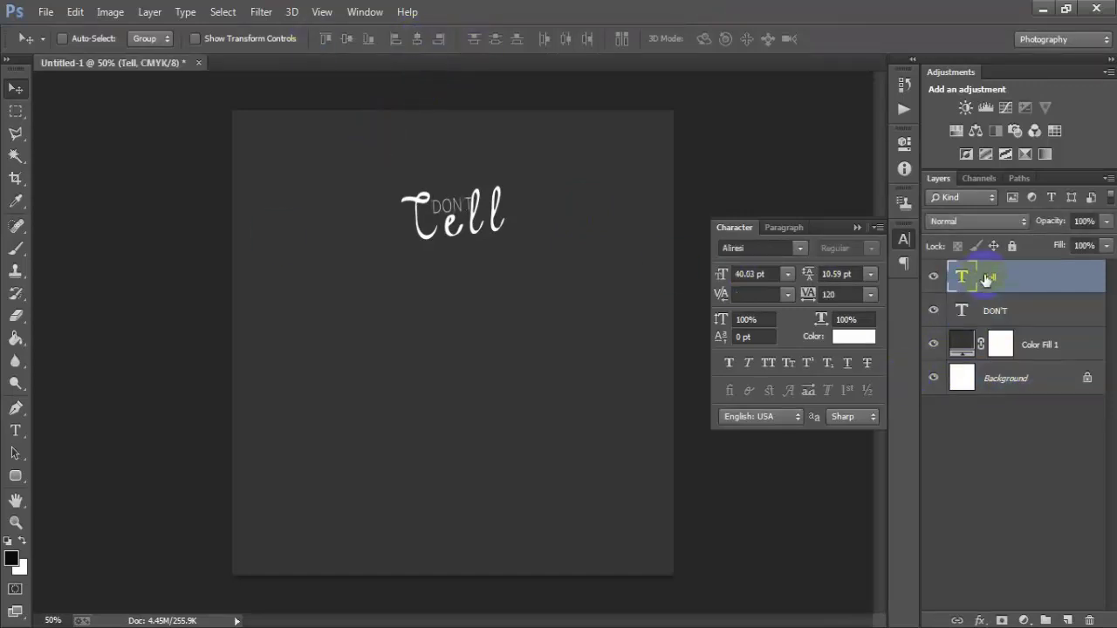
click(1012, 313)
key(Left)
key(Left)
key(Left)
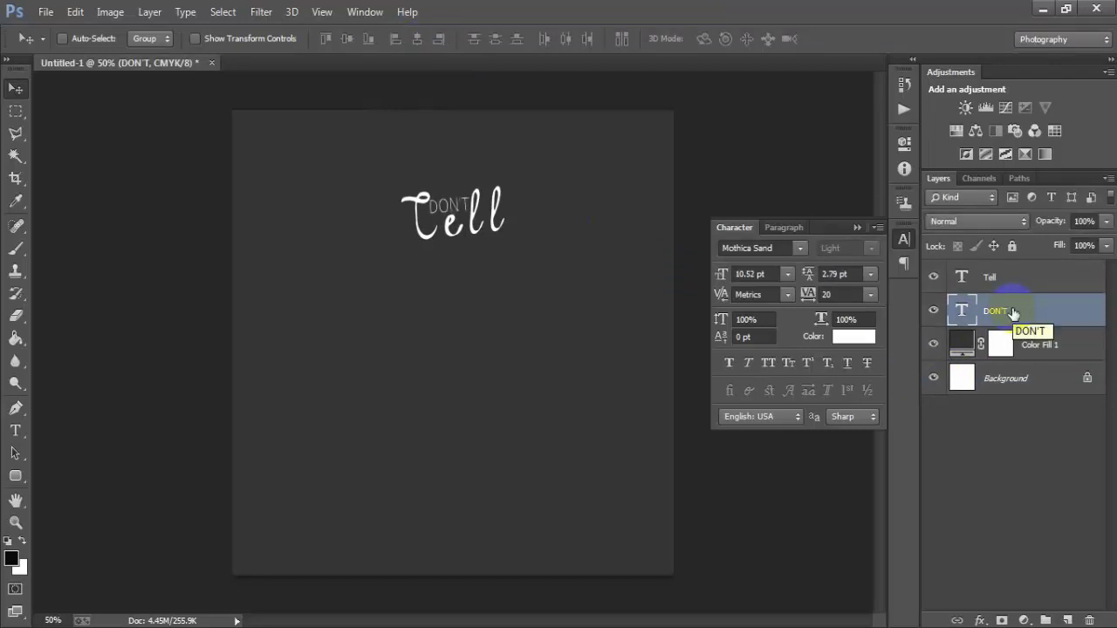
key(Left)
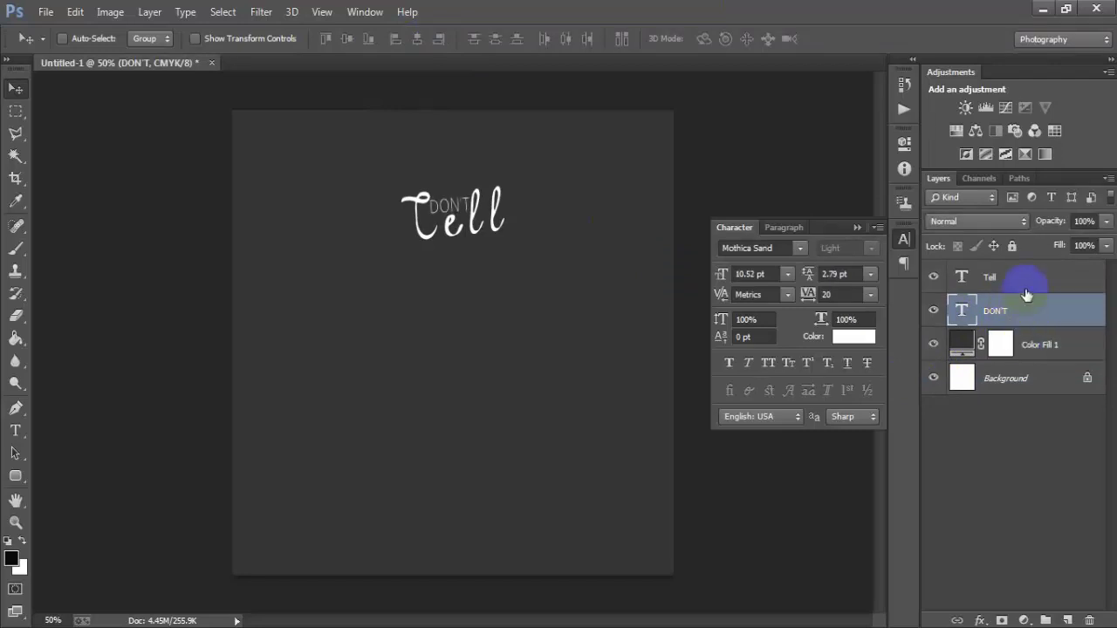
Raise DON'T and Tell together by a couple of pixels.
shift+click(1026, 295)
key(Up)
key(Up)
key(Up)
key(Up)
key(Up)
key(Up)
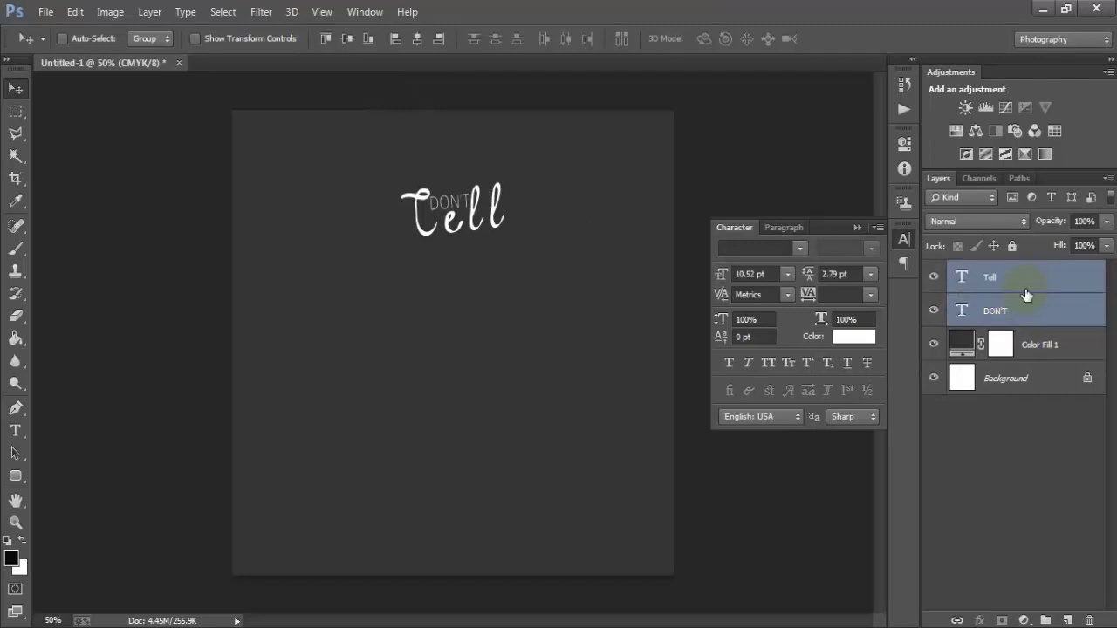
key(Up)
key(Up)
key(Up)
key(Up)
key(Up)
key(Up)
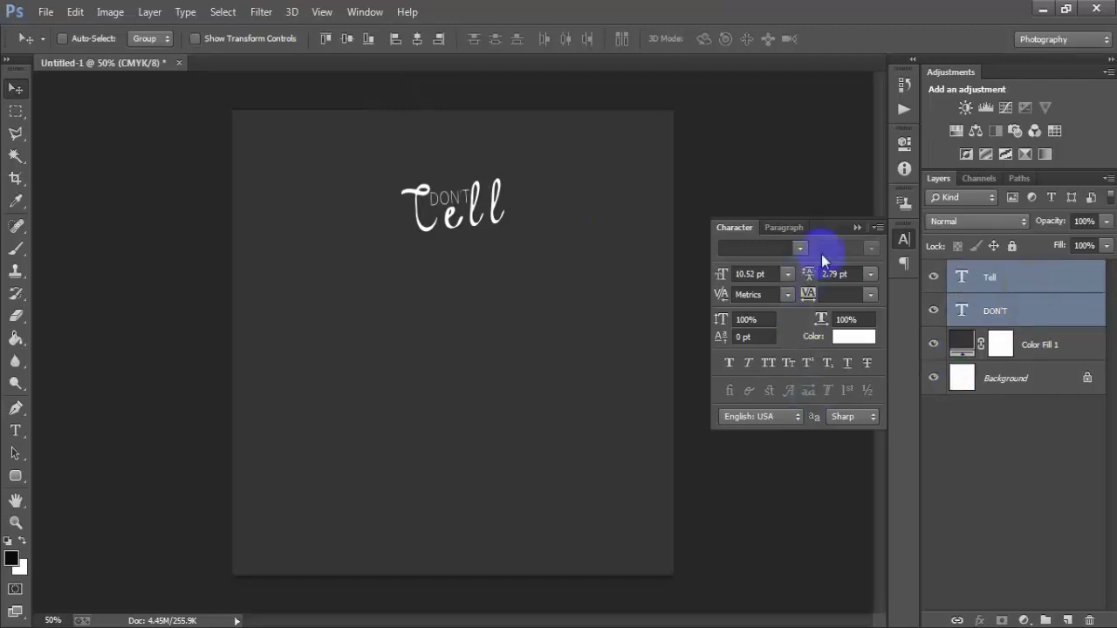
click(858, 227)
click(989, 280)
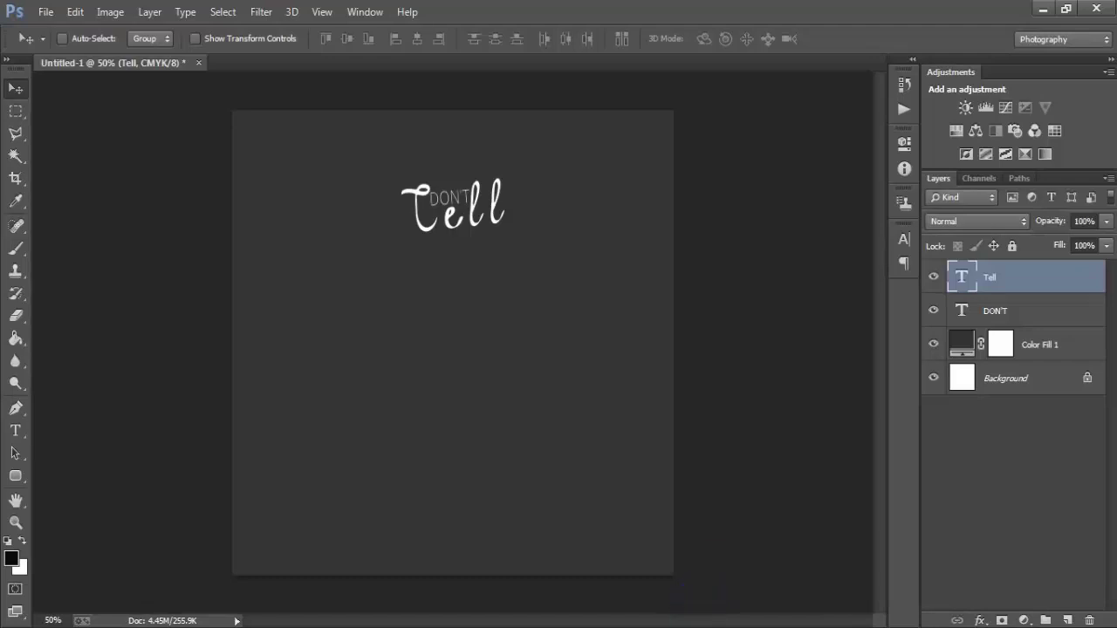
On a new layer, type the word PEOPLE below Tell.
click(1067, 620)
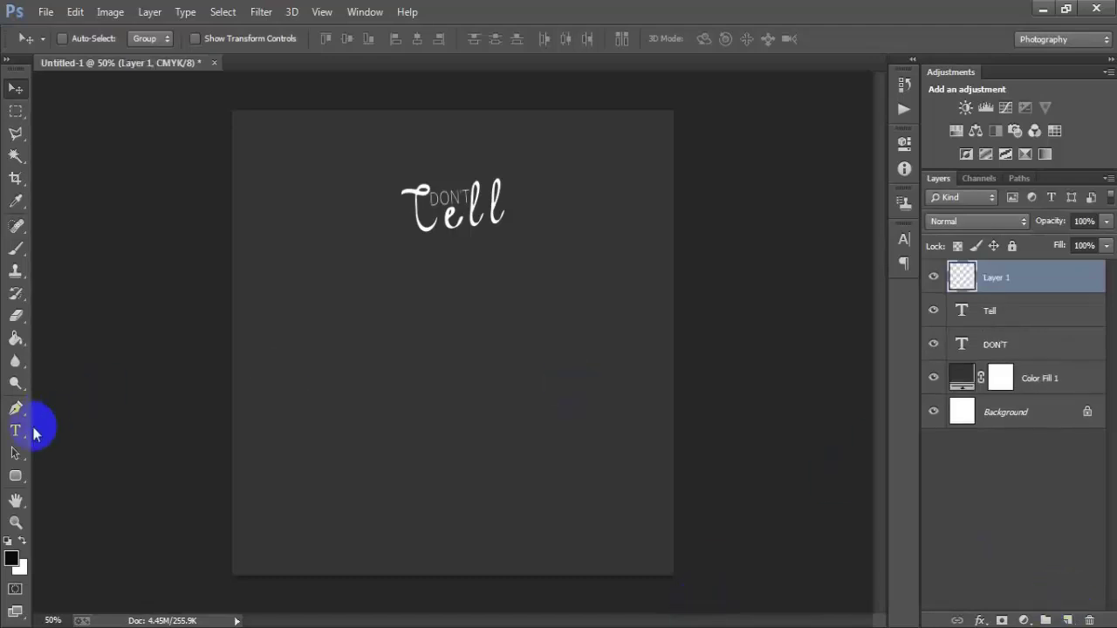
click(15, 430)
click(378, 304)
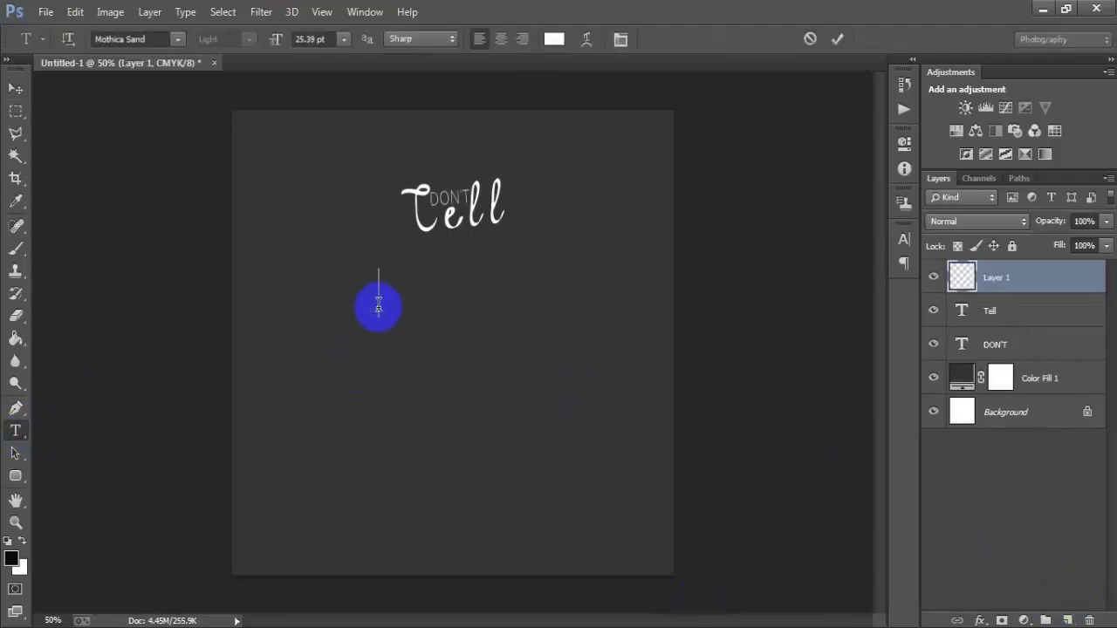
text(PEOPLE)
click(16, 88)
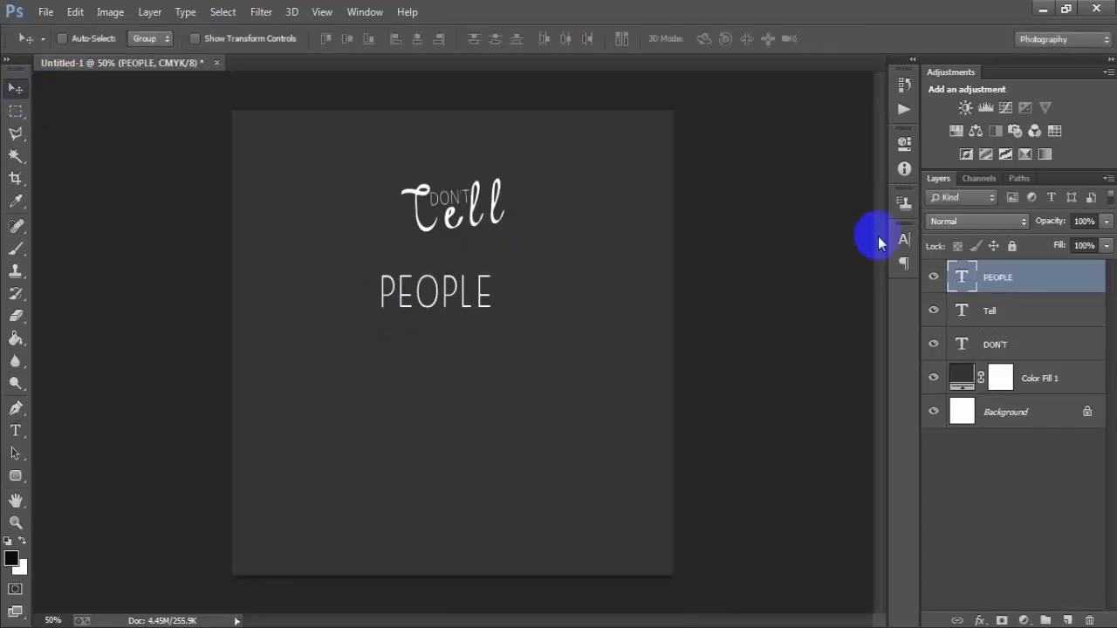
Set PEOPLE in the MOON GET! font and place it directly under Tell.
click(904, 239)
text(Moontello Script)
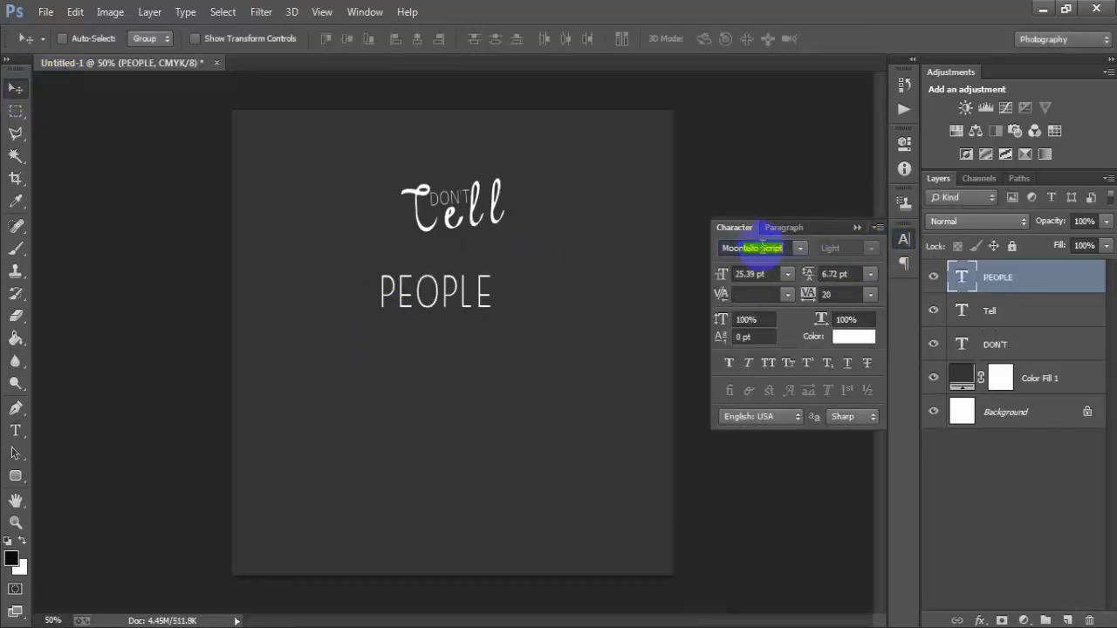
click(799, 249)
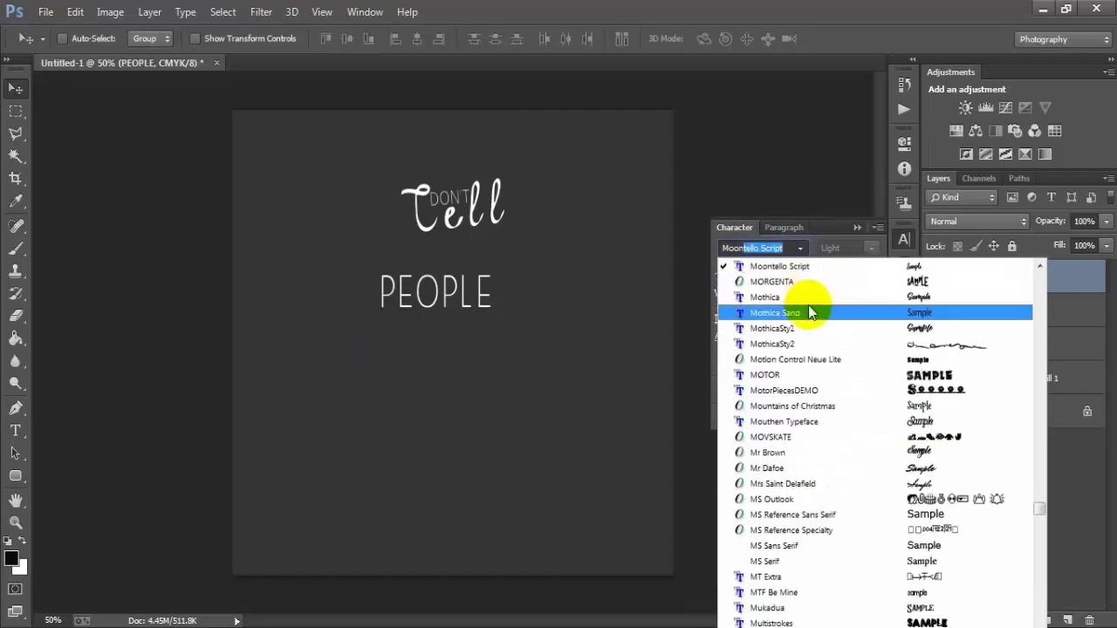
scroll(811, 322, up, 1)
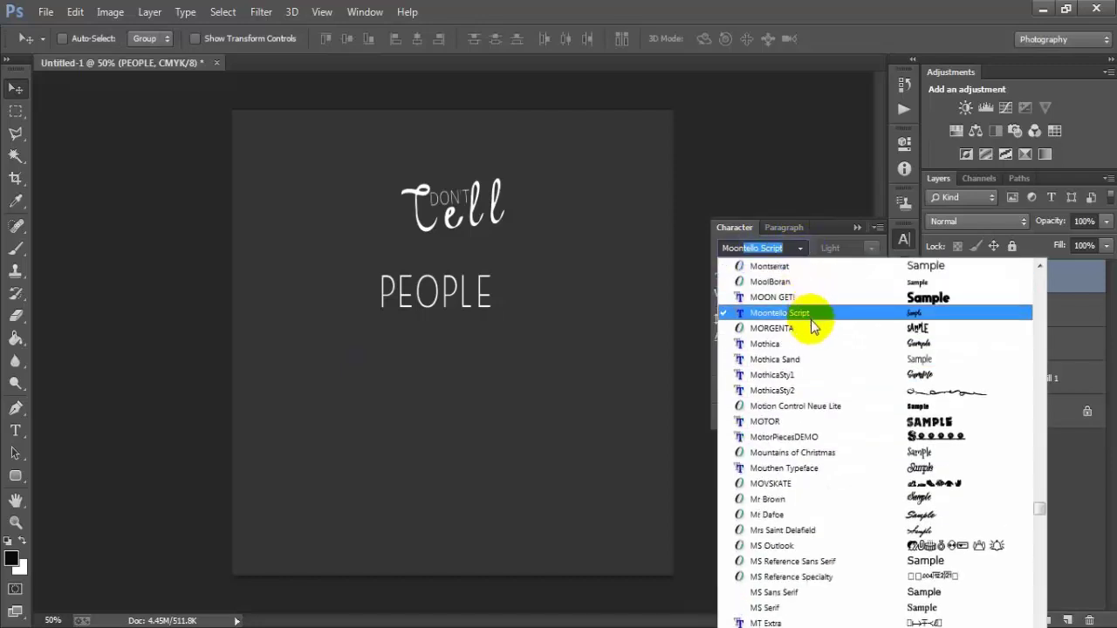
click(805, 296)
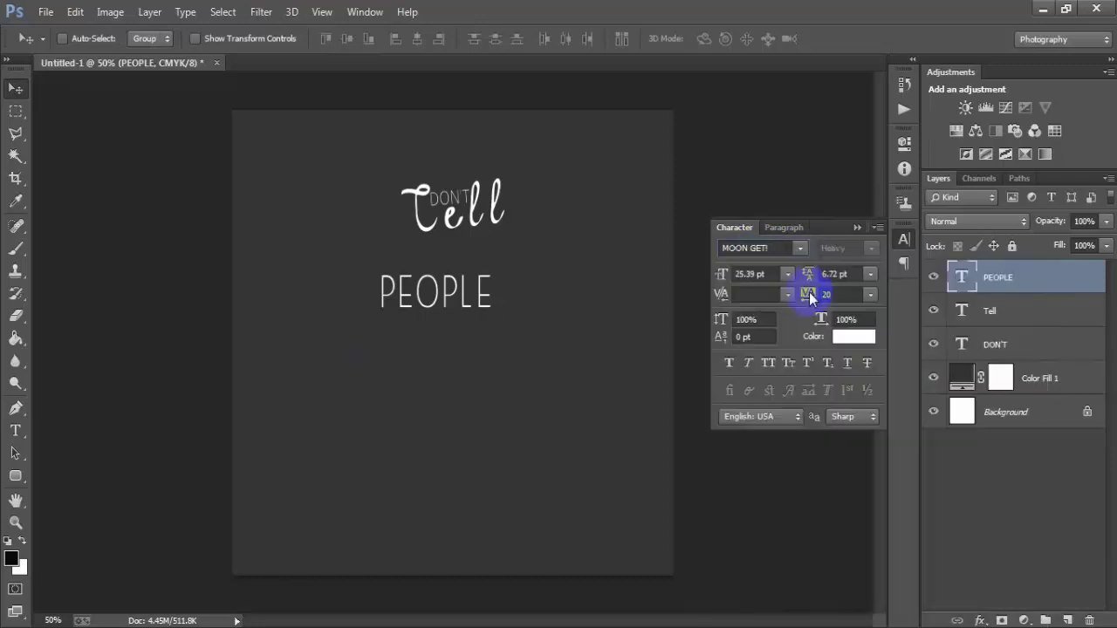
click(854, 228)
drag(506, 299, 485, 270)
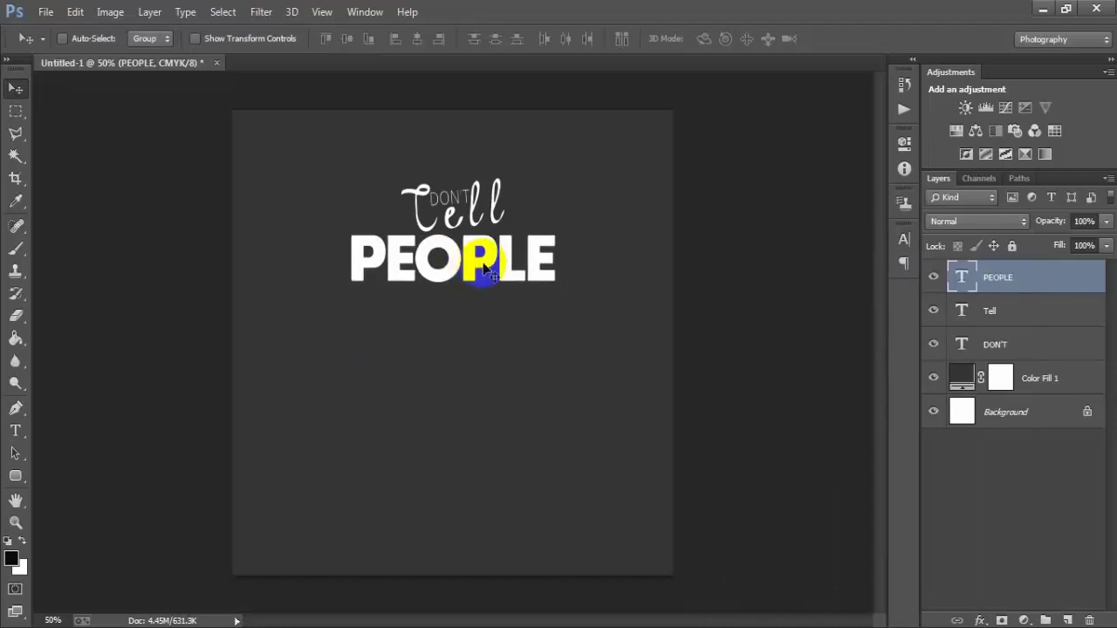
click(934, 280)
click(934, 279)
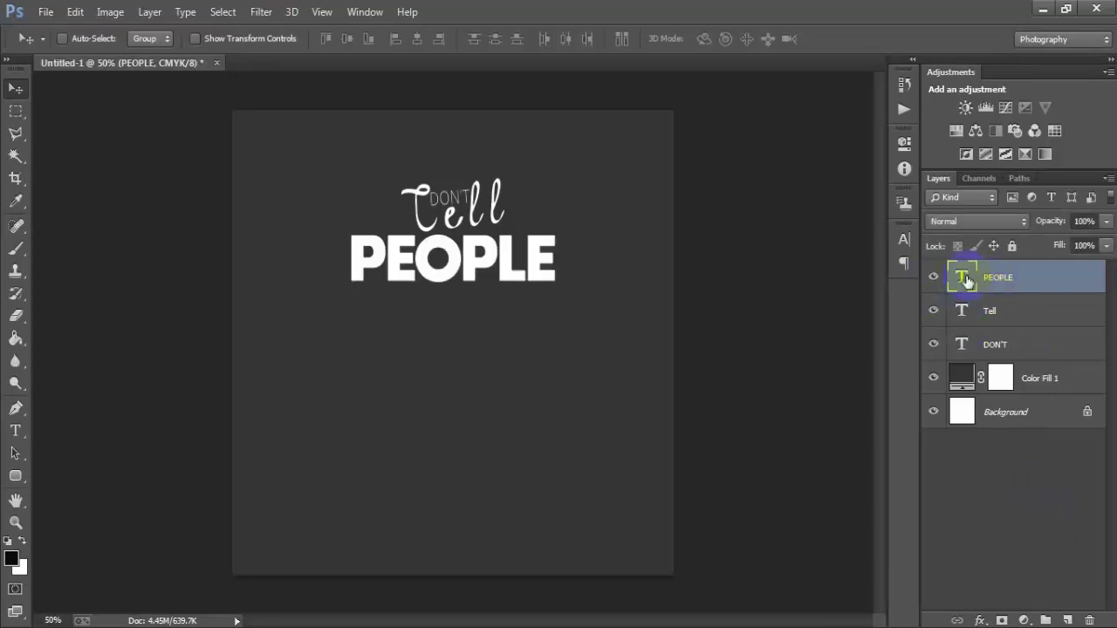
Warp the PEOPLE text with an Arc Lower style at -22% bend.
double_click(963, 279)
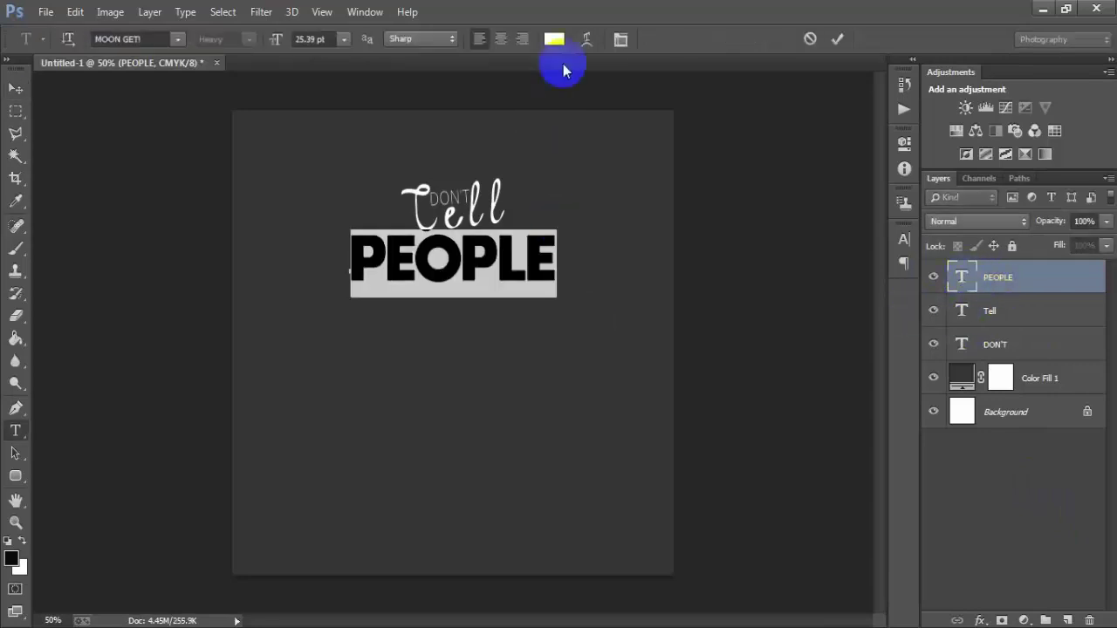
click(587, 40)
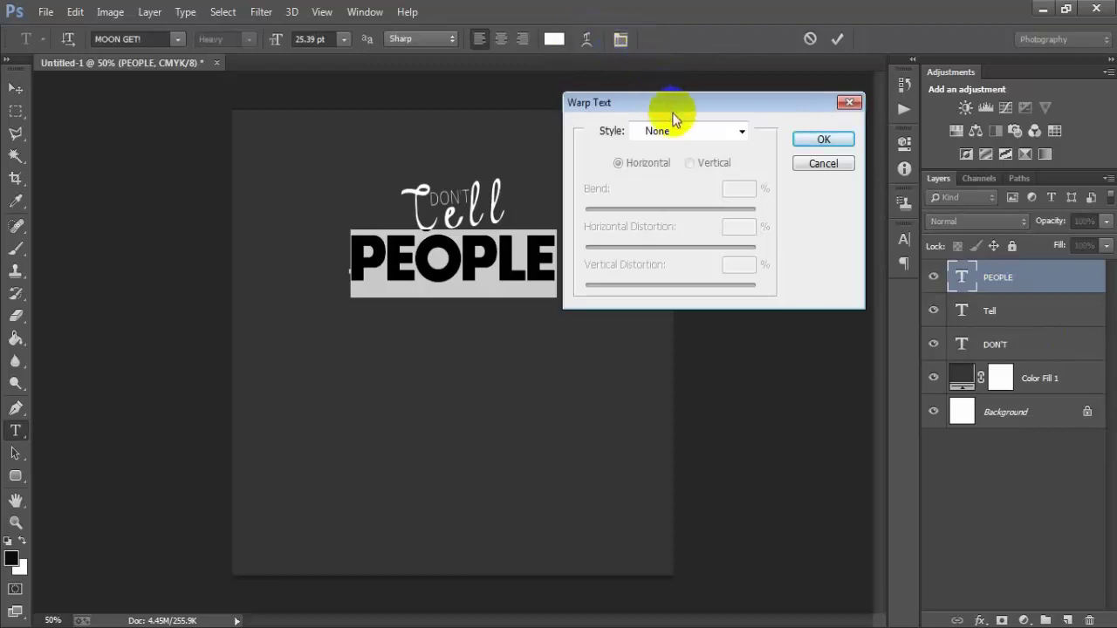
click(741, 132)
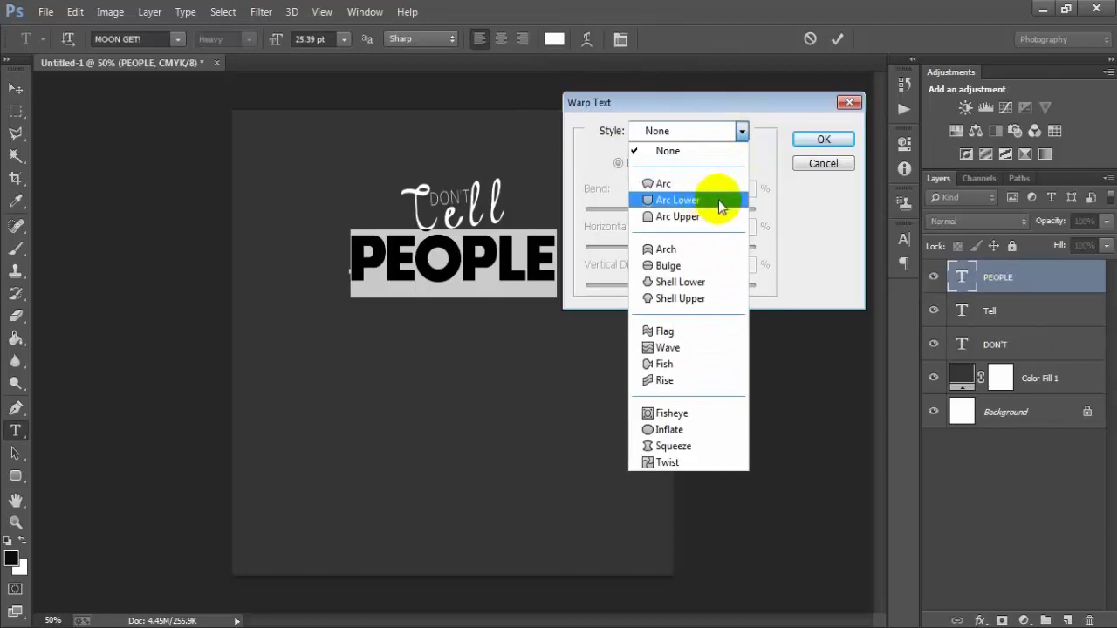
click(721, 206)
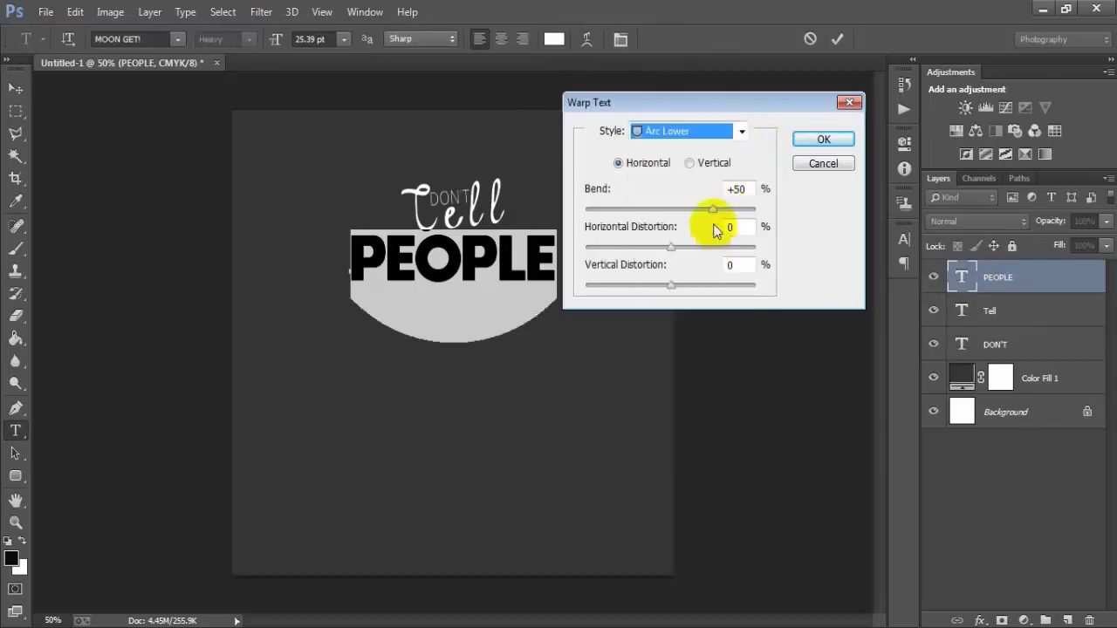
drag(712, 210, 650, 216)
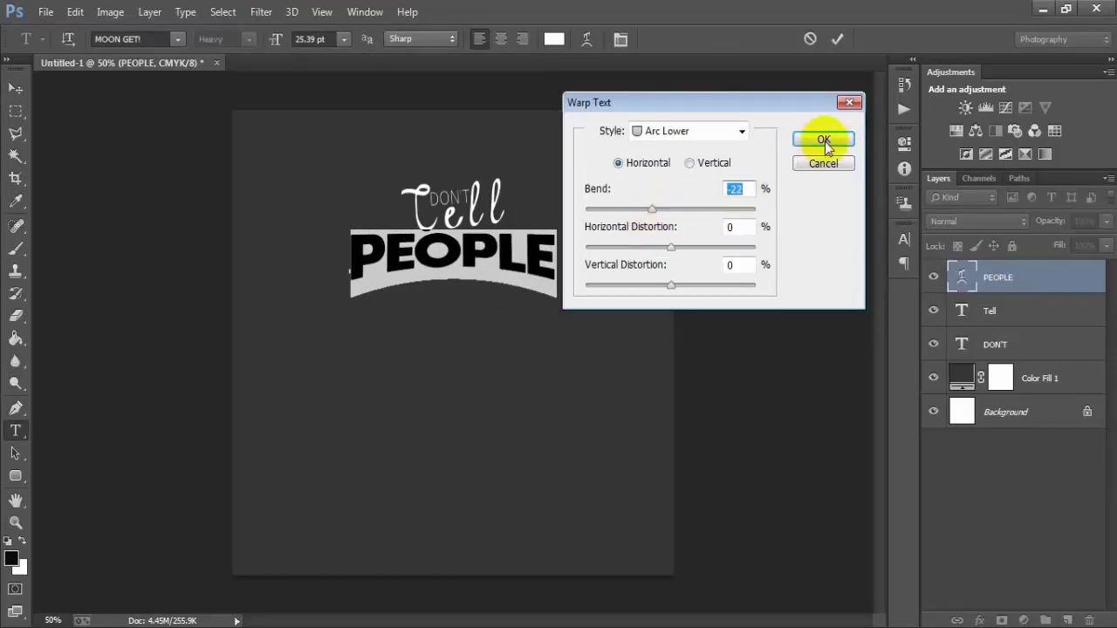
click(823, 139)
click(15, 88)
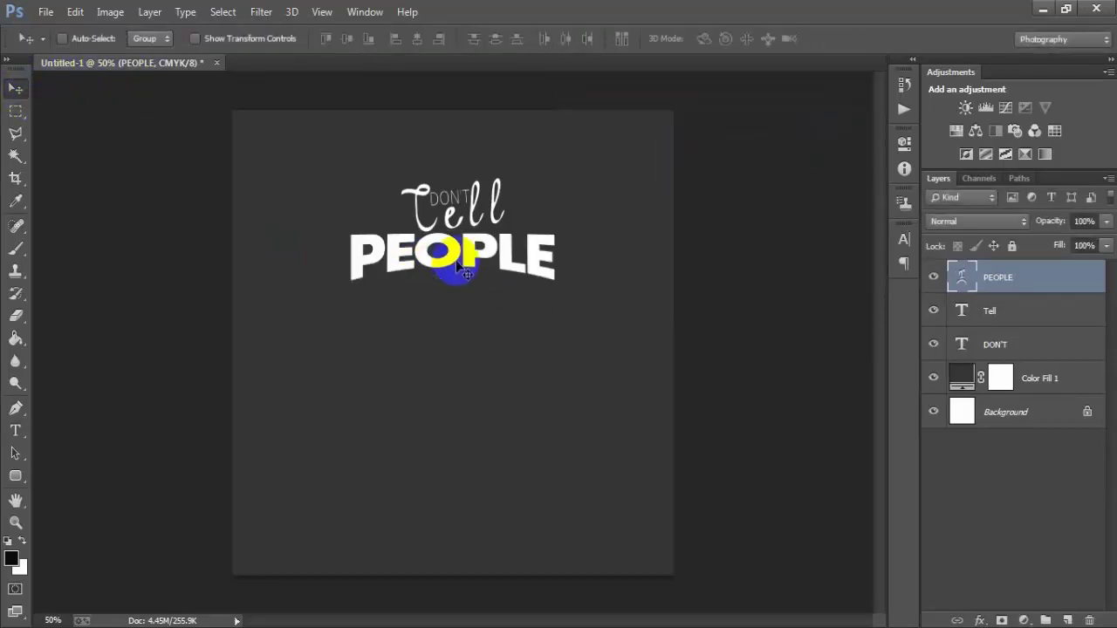
Scale PEOPLE to about 83% width and 112% height, then nudge it up snug under Tell.
key(ctrl+t)
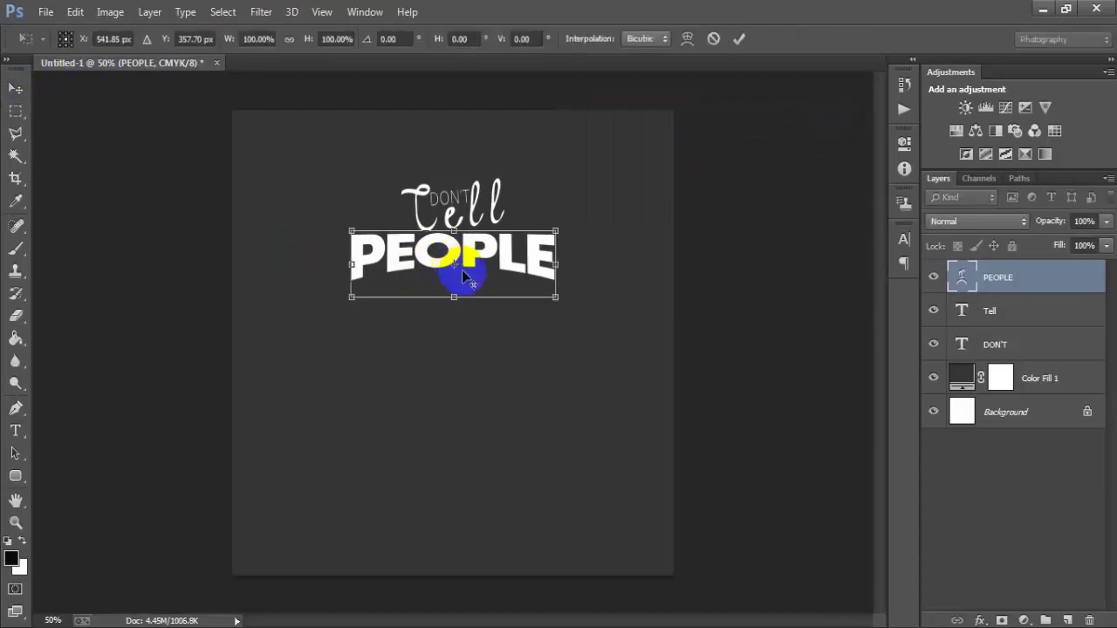
drag(454, 297, 454, 321)
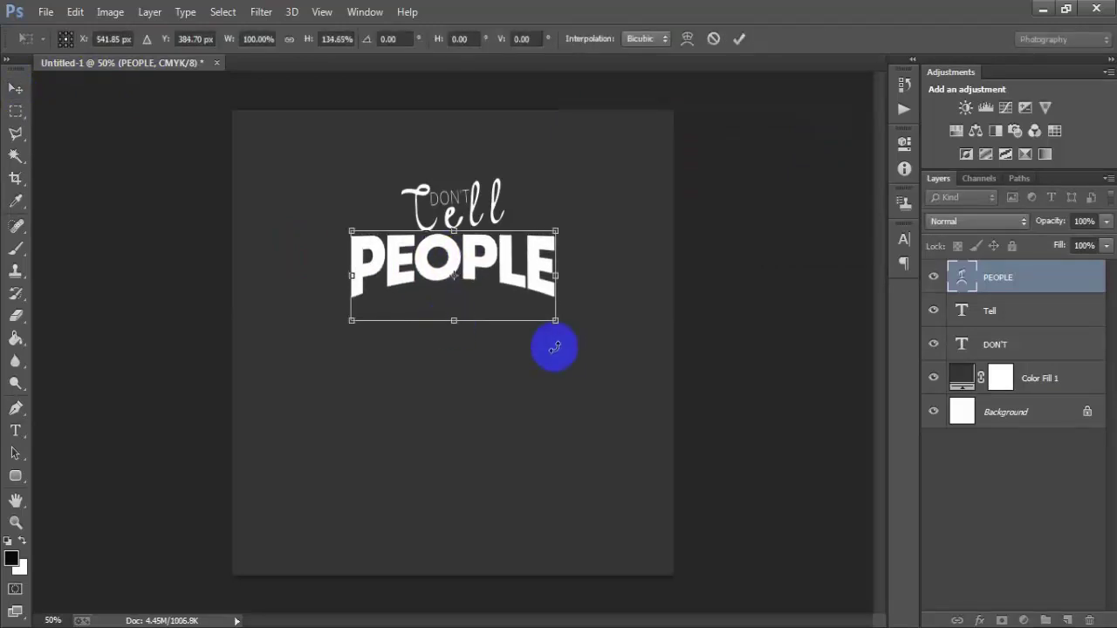
drag(555, 321, 535, 312)
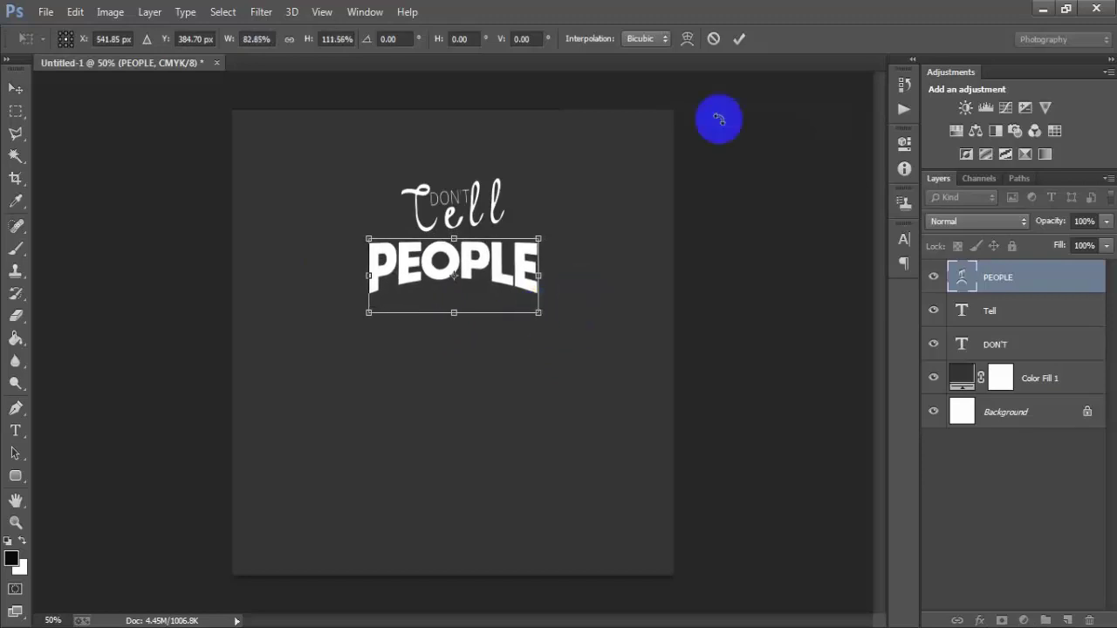
click(739, 39)
key(Up)
key(Up)
key(Up)
key(Up)
key(Up)
key(Up)
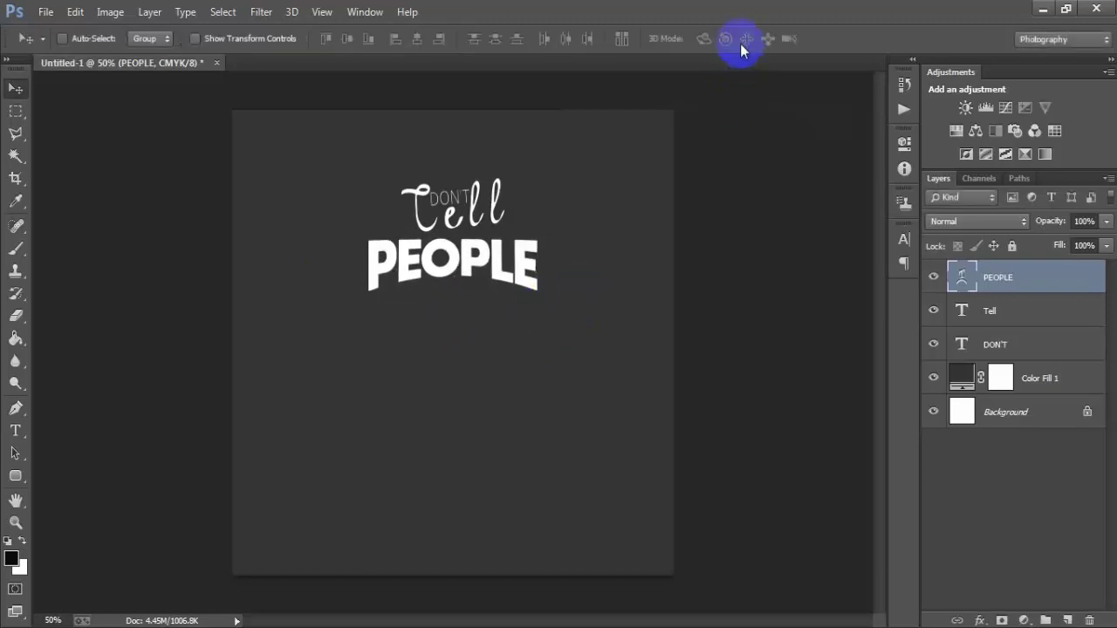
key(Up)
key(Up)
key(Up)
key(Up)
key(Up)
key(Up)
key(Up)
key(Up)
key(Up)
key(Up)
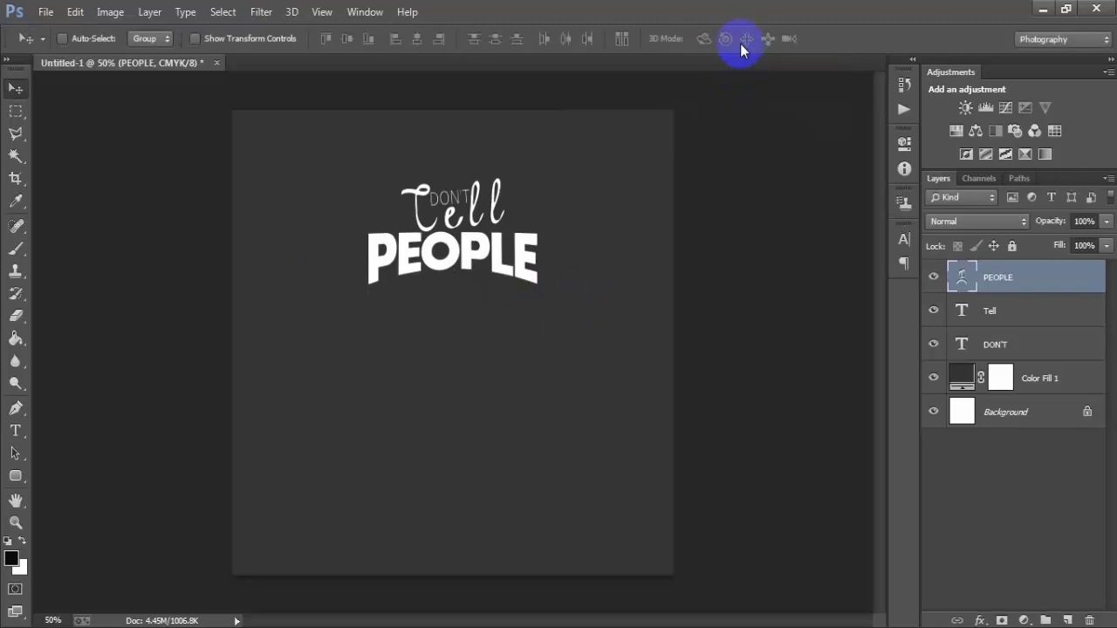
ctrl+click(1030, 416)
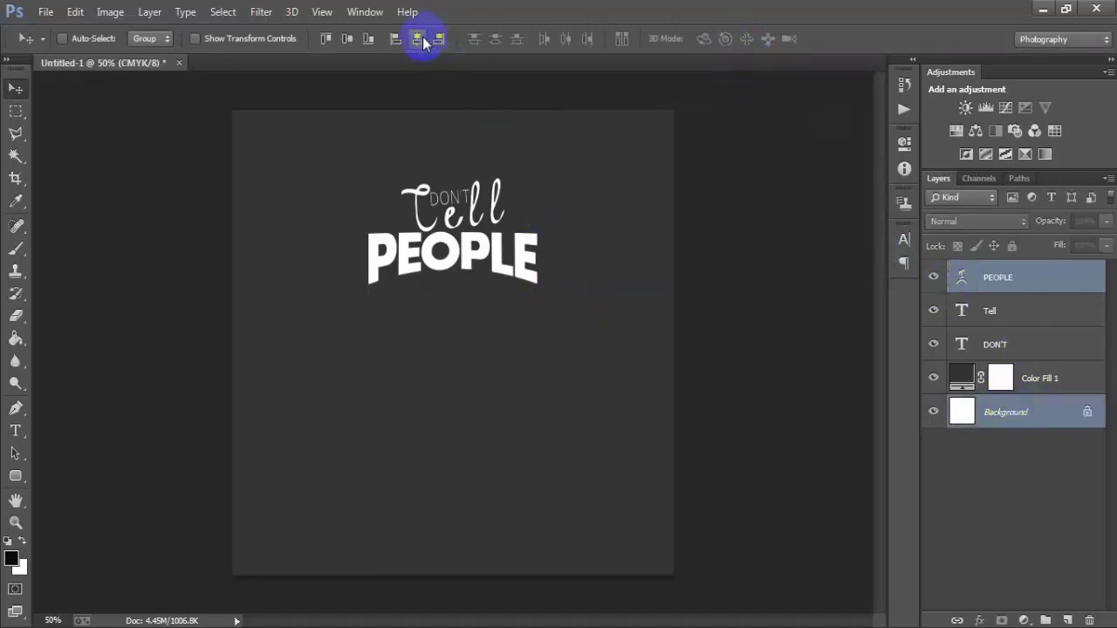
click(1068, 277)
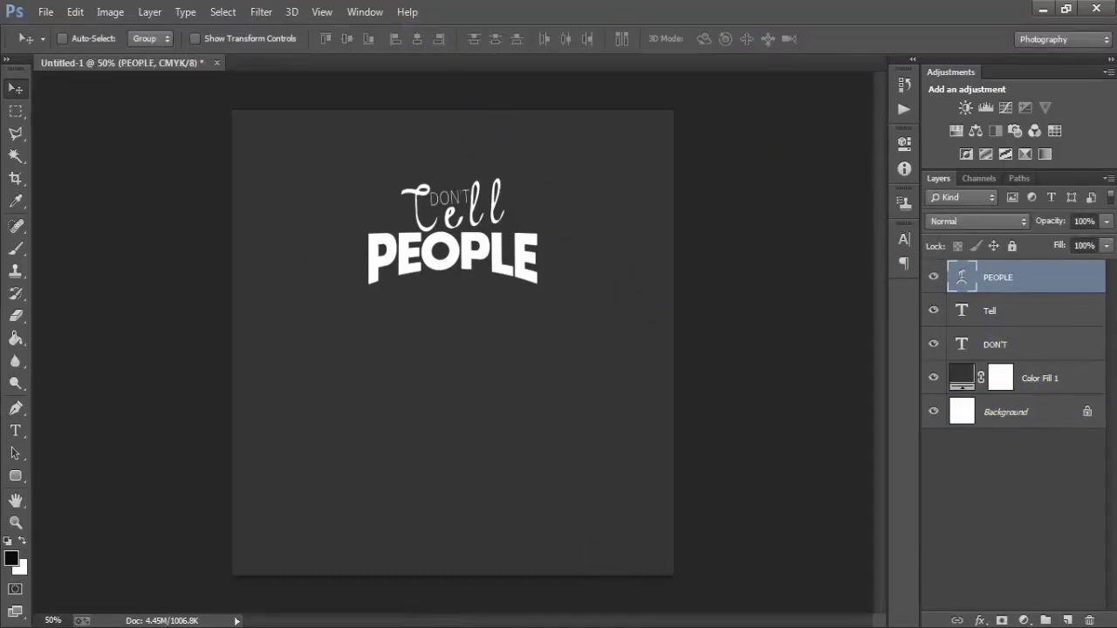
Add a new text layer reading YOUR below PEOPLE.
click(1067, 621)
click(13, 430)
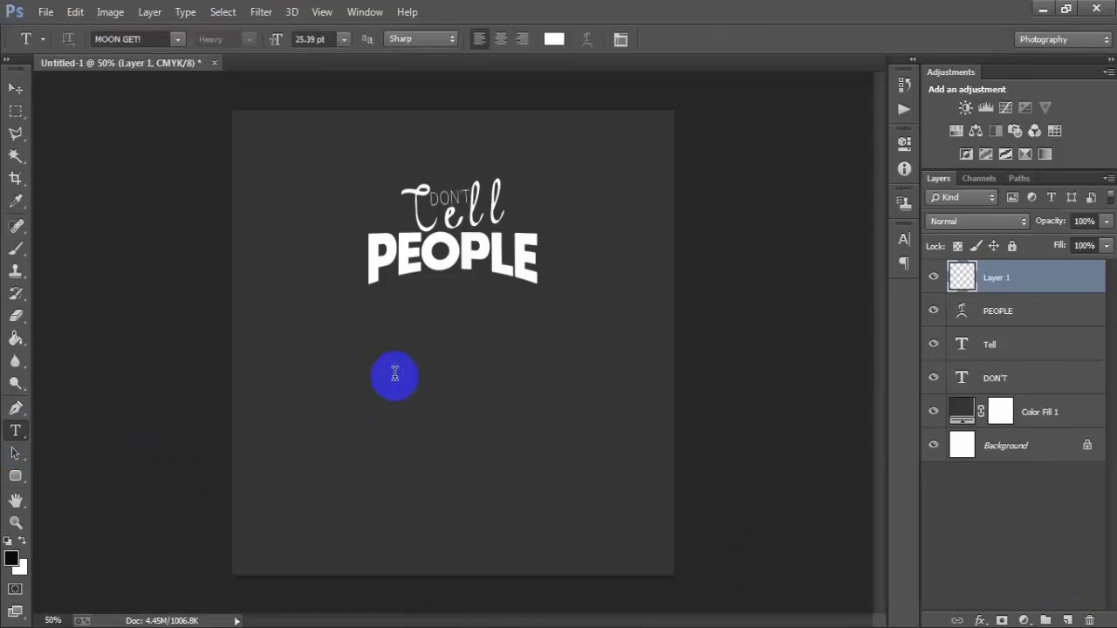
click(394, 375)
text(YOUR)
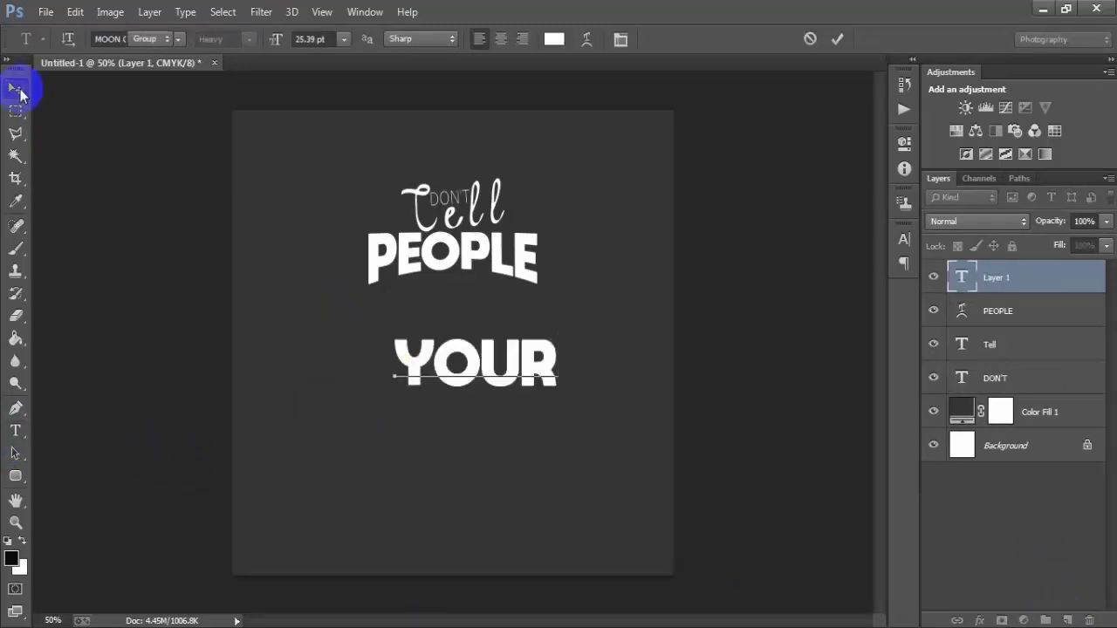
click(16, 88)
Move YOUR just beneath PEOPLE and scale it to about 52%.
mouse_move(499, 365)
mouse_down()
mouse_move(473, 345)
mouse_move(474, 327)
mouse_up()
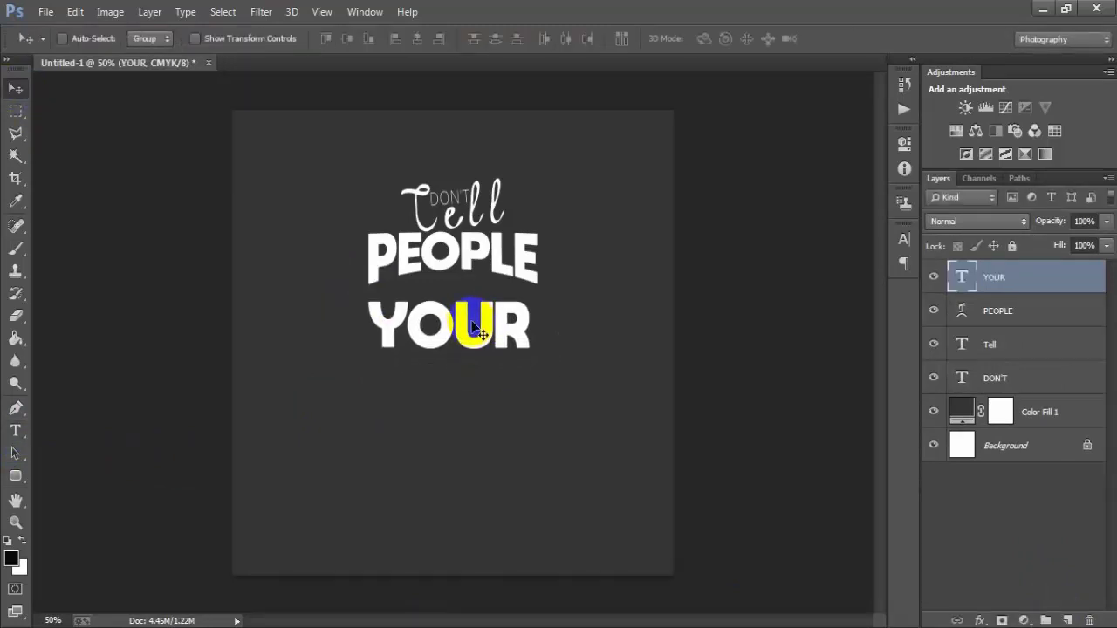
key(ctrl+t)
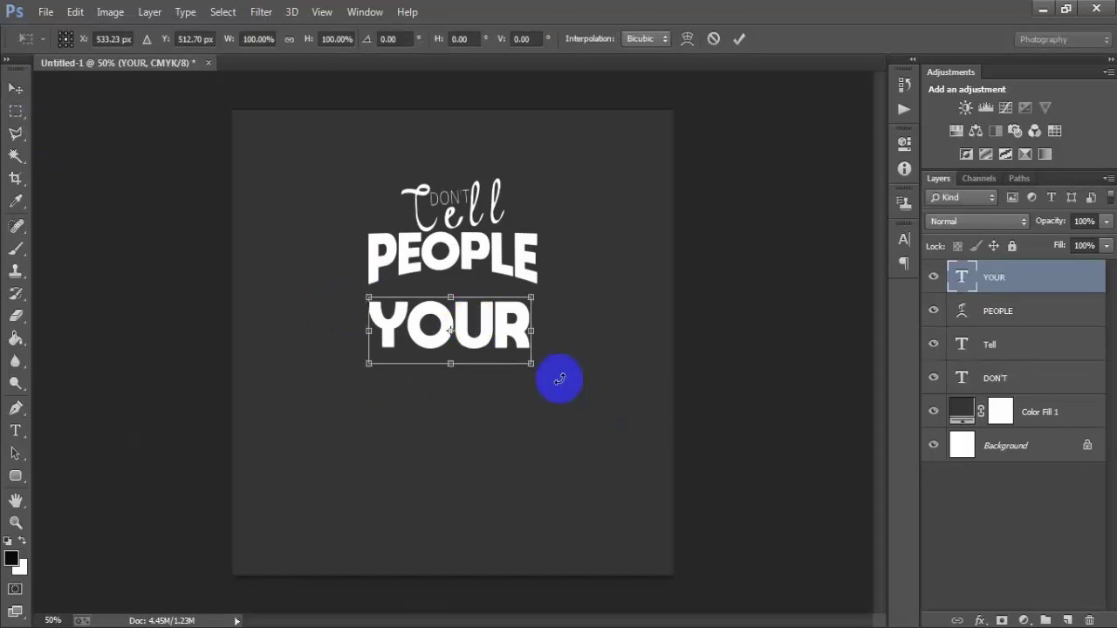
mouse_move(529, 364)
mouse_down()
mouse_move(491, 345)
mouse_move(489, 318)
mouse_up()
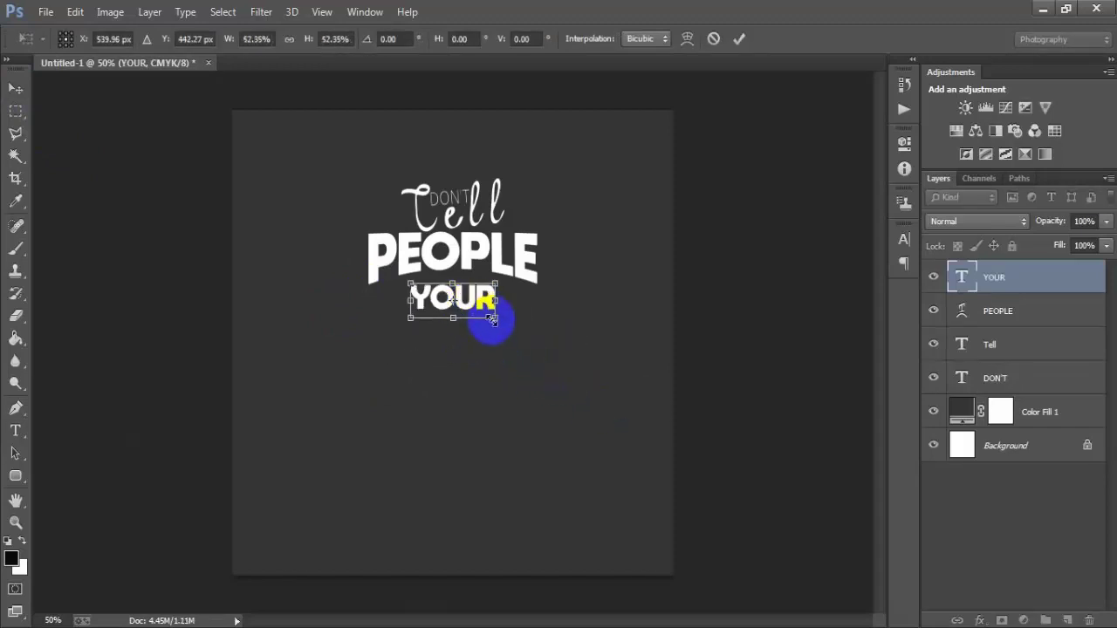
click(739, 39)
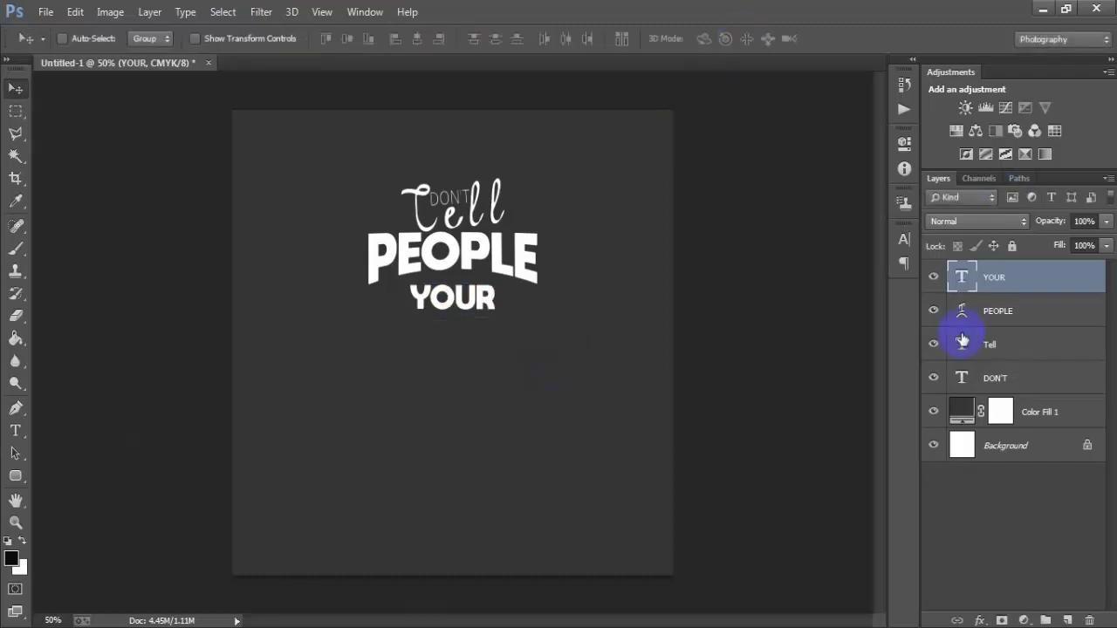
click(971, 277)
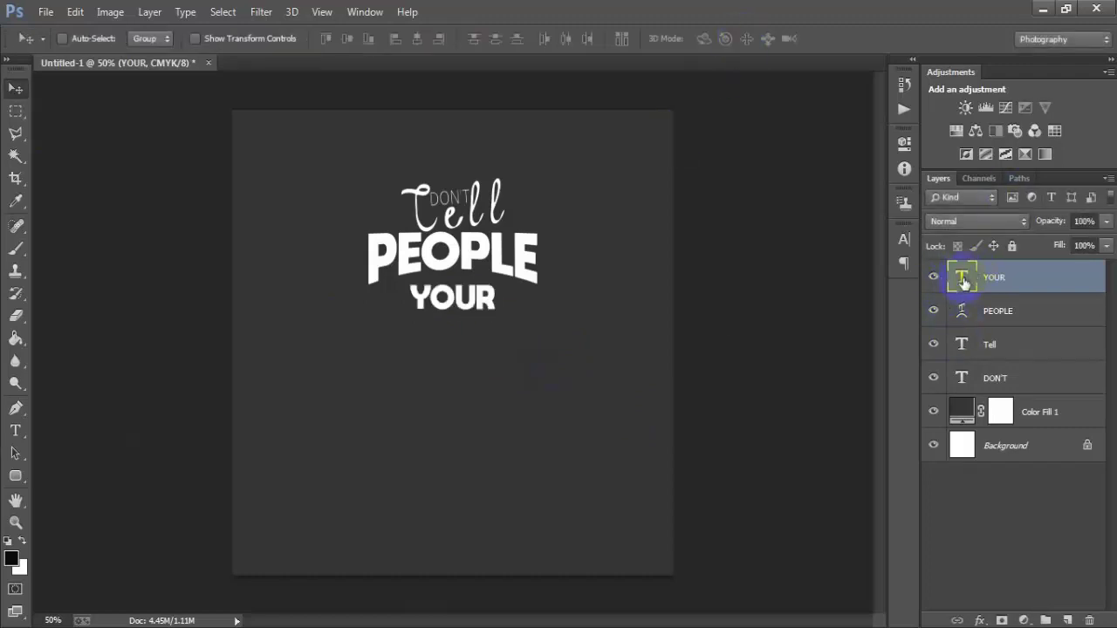
double_click(963, 279)
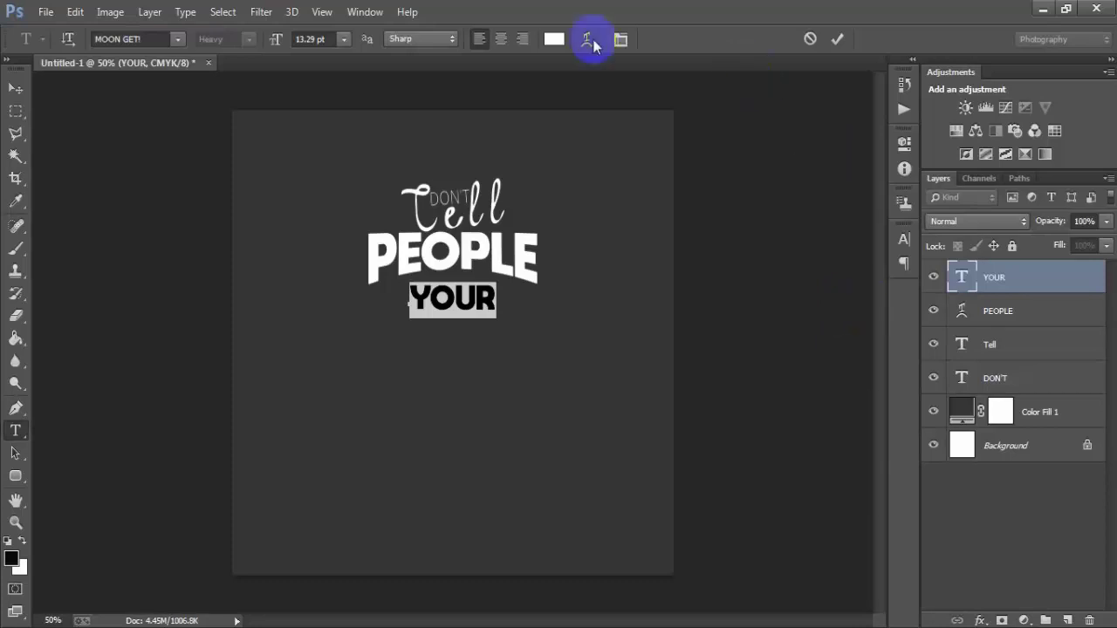
Warp YOUR with a Bulge style at a subtle +8% bend.
click(587, 42)
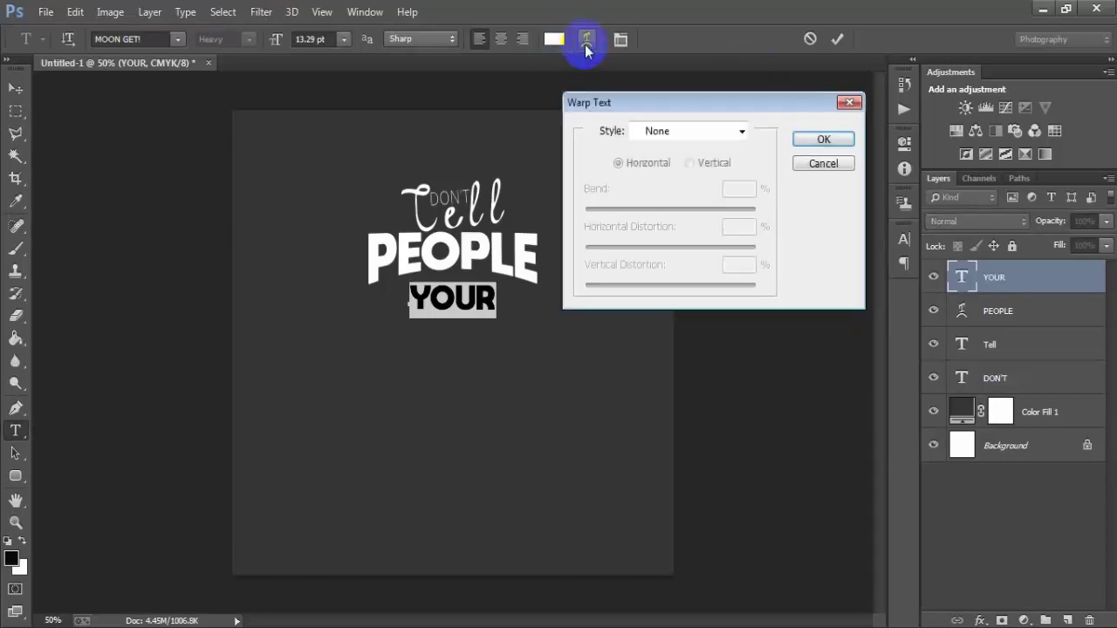
click(740, 133)
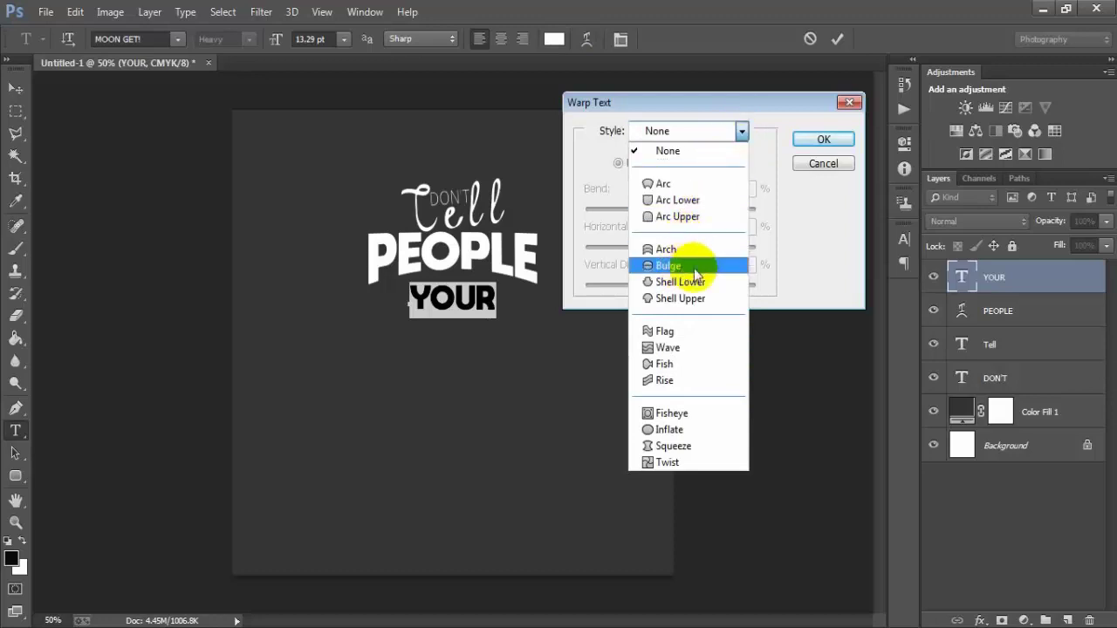
click(704, 266)
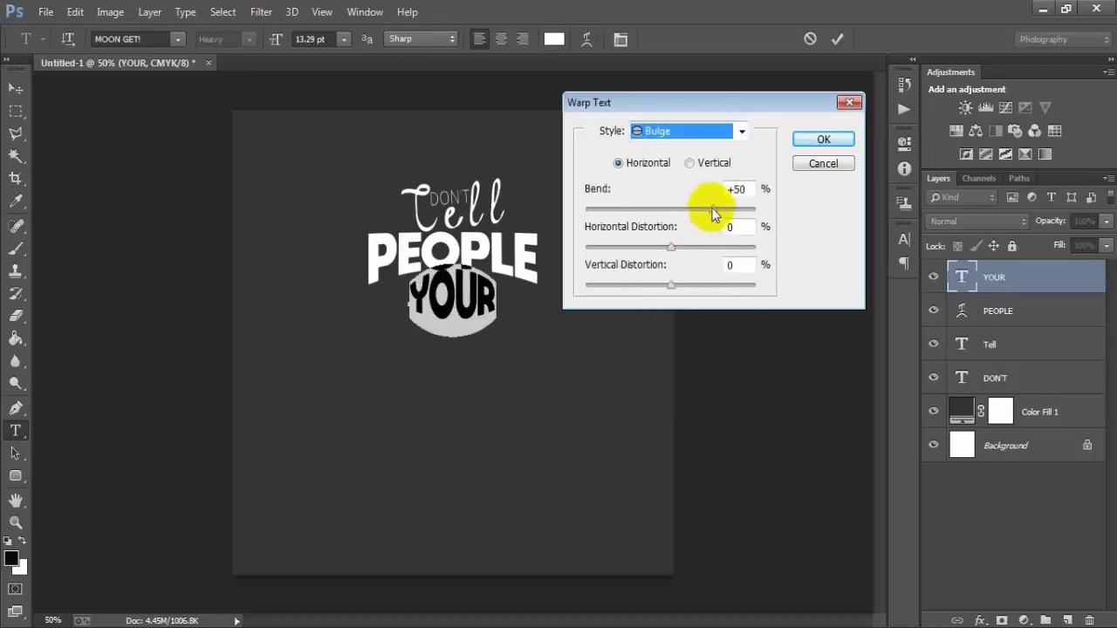
drag(712, 209, 678, 213)
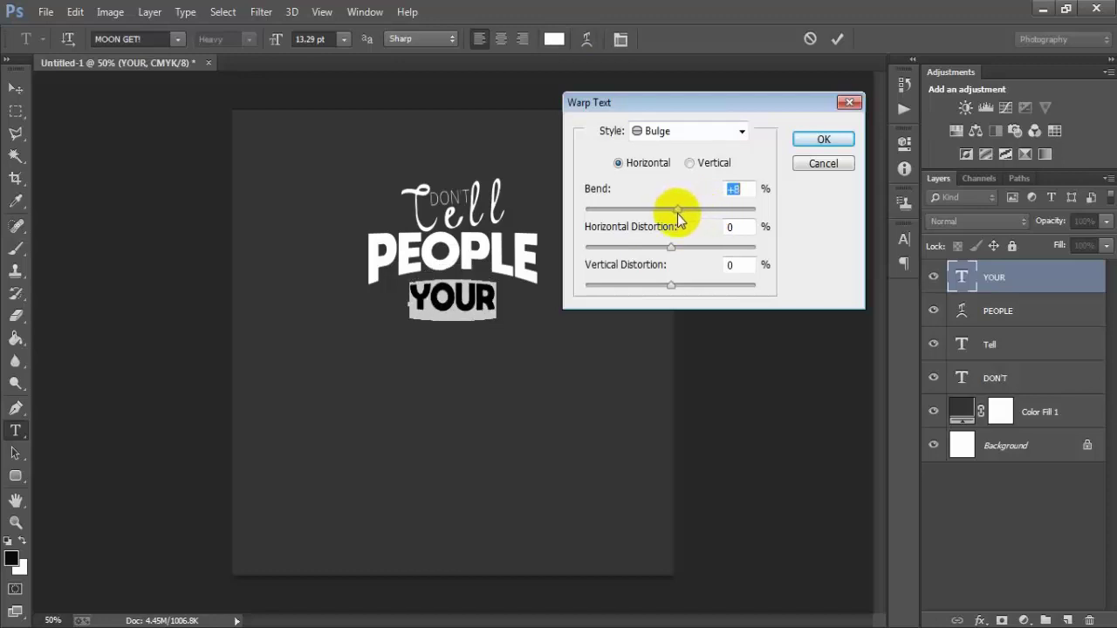
click(825, 138)
click(16, 88)
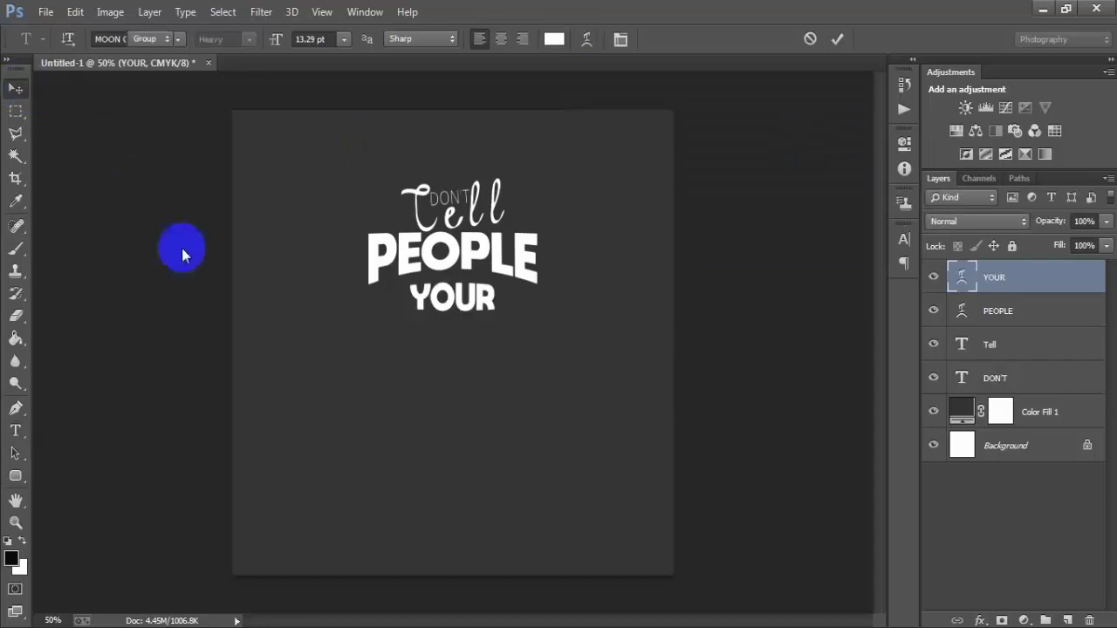
Nudge the warped YOUR slightly up, tucking it closer under PEOPLE.
key(Up)
key(Up)
key(Up)
key(Up)
key(Up)
key(Up)
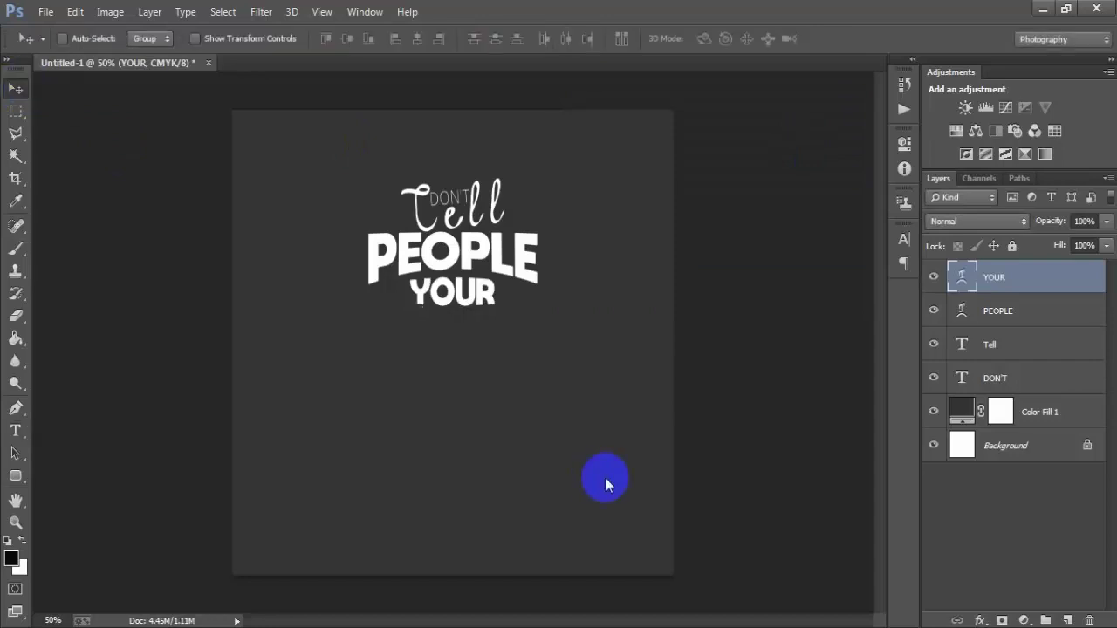
key(ctrl+t)
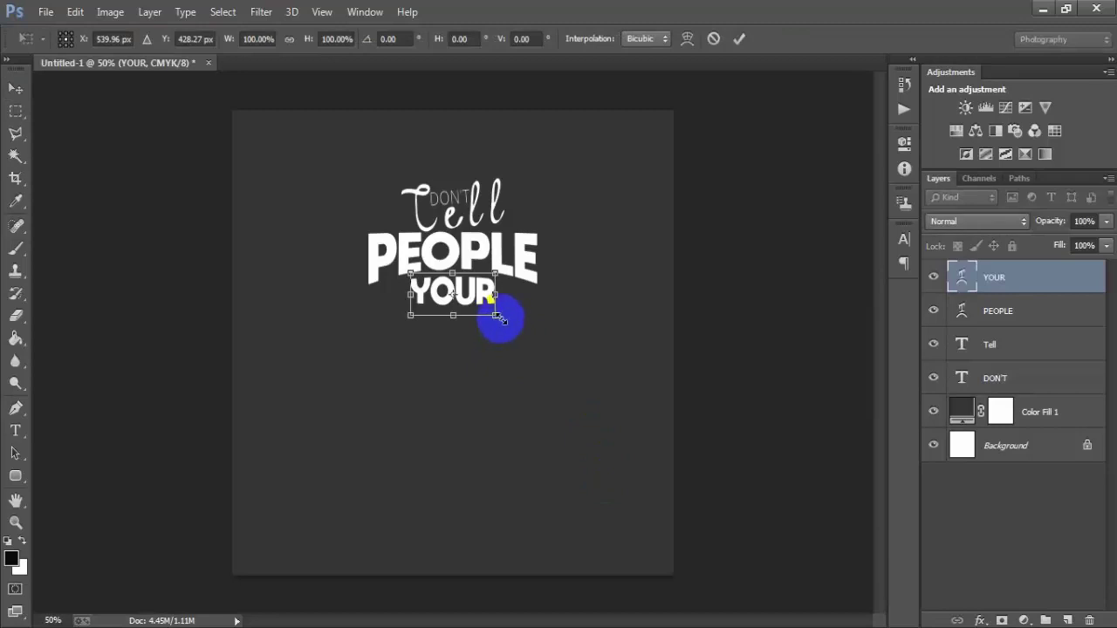
click(739, 39)
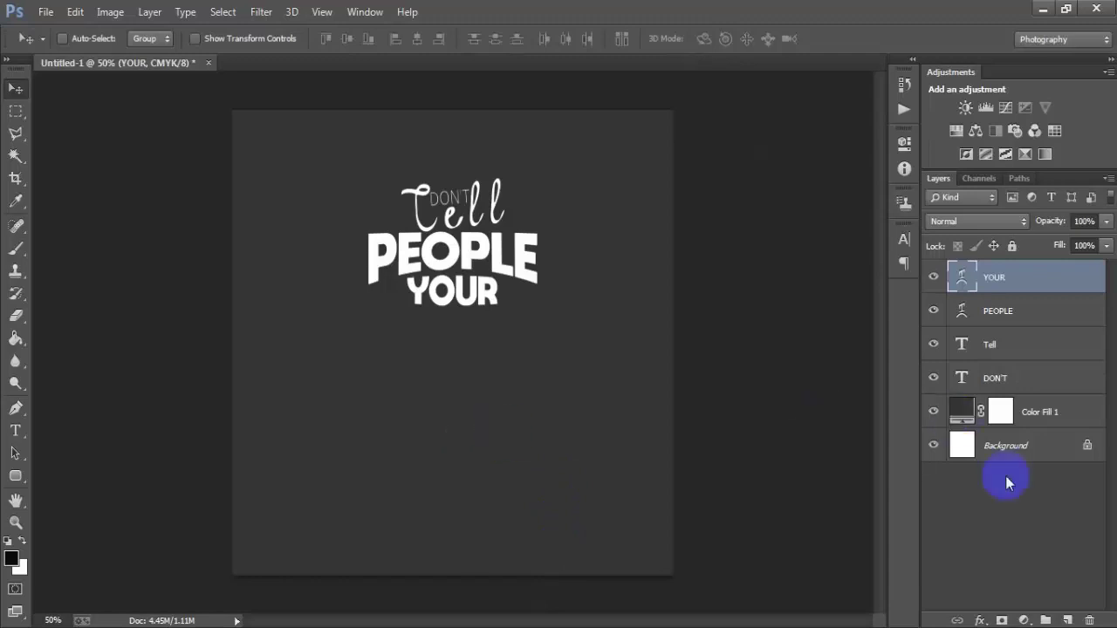
Add a new text layer reading Dreams below YOUR.
click(1068, 620)
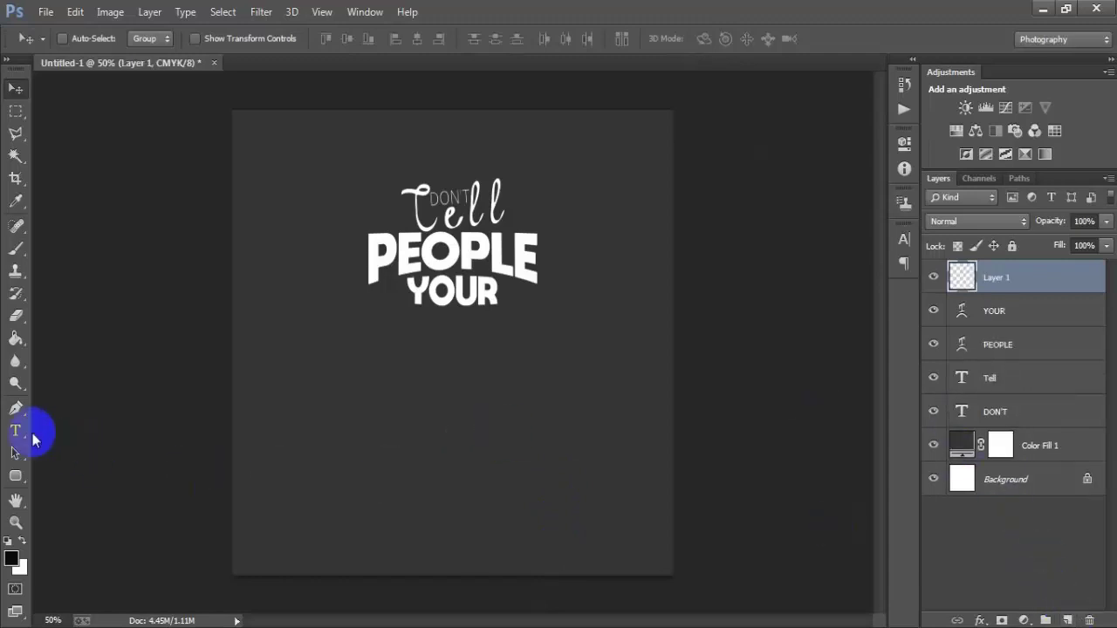
click(15, 430)
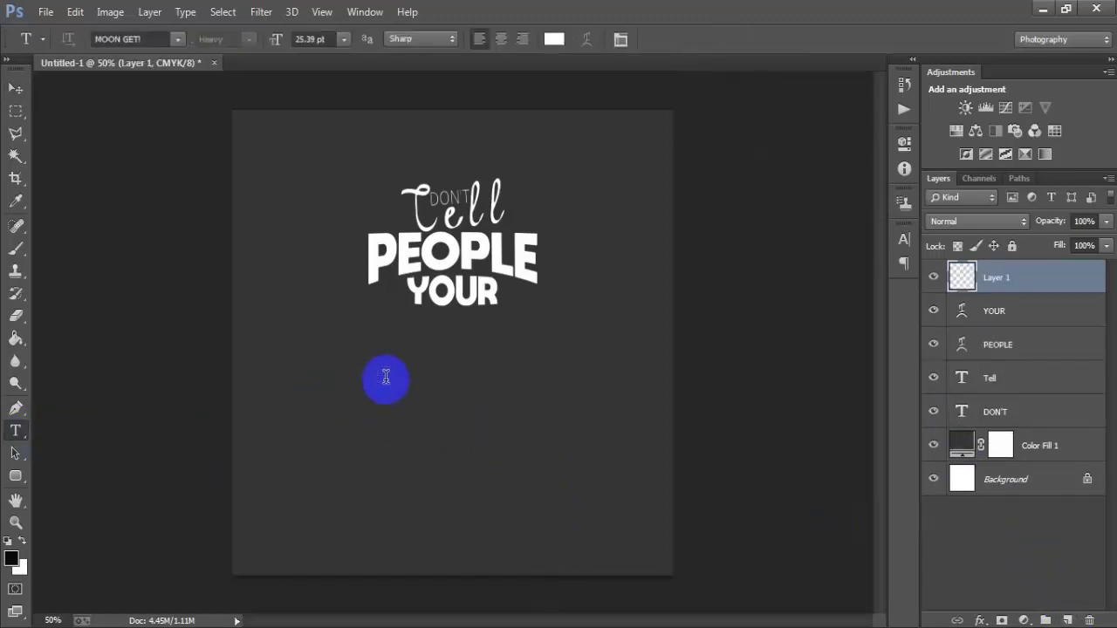
click(385, 377)
text(Dreams)
click(15, 88)
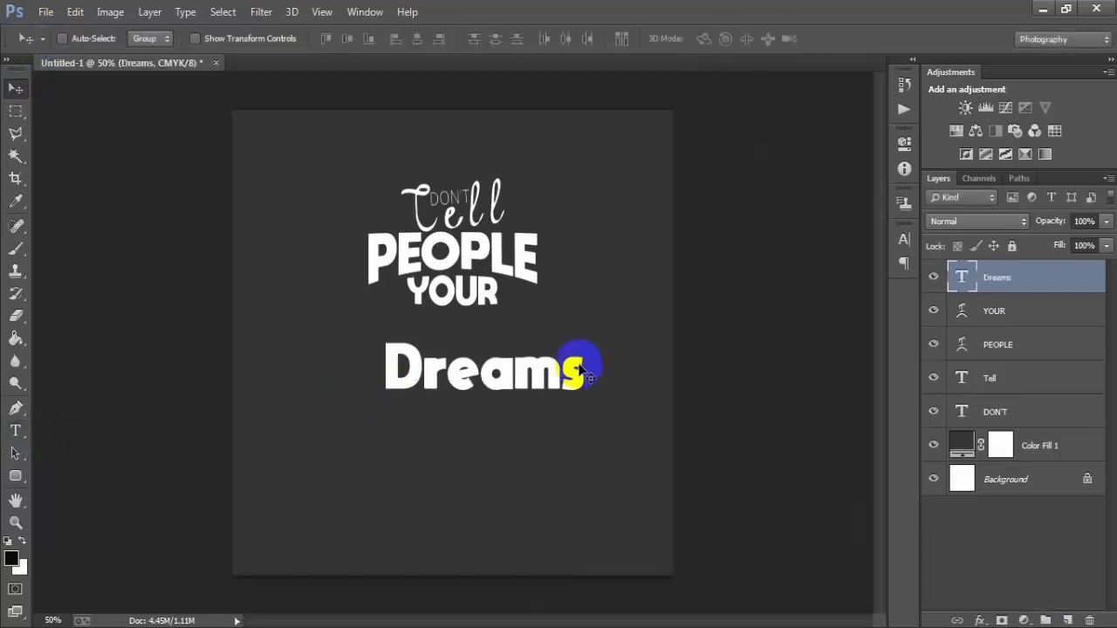
Set the Dreams text font to Allresi.
click(904, 240)
click(766, 248)
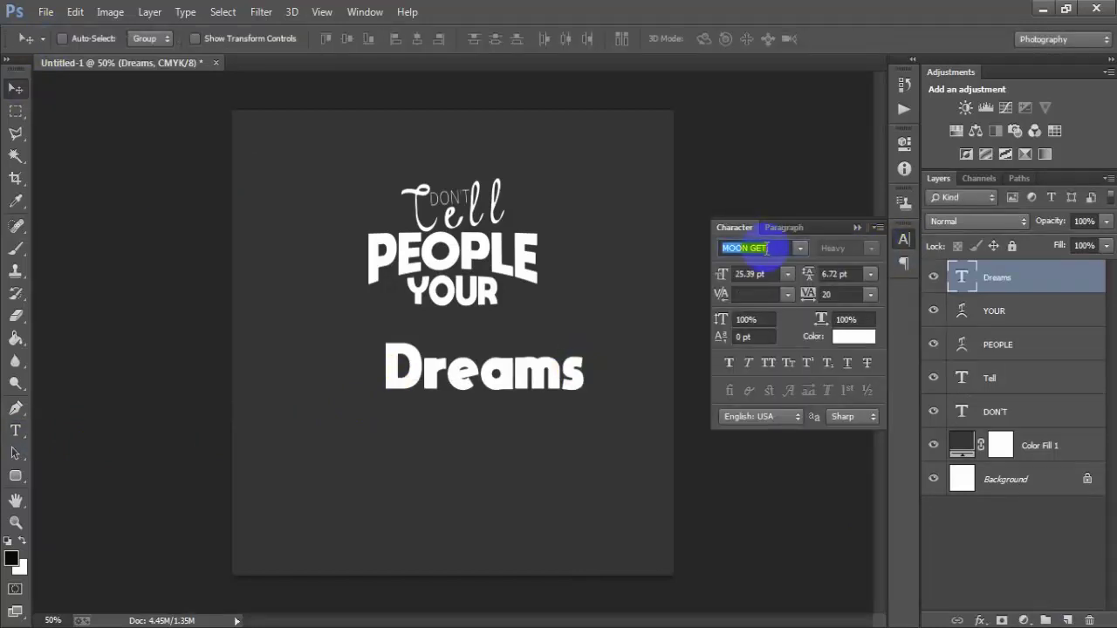
text(Allia)
click(777, 250)
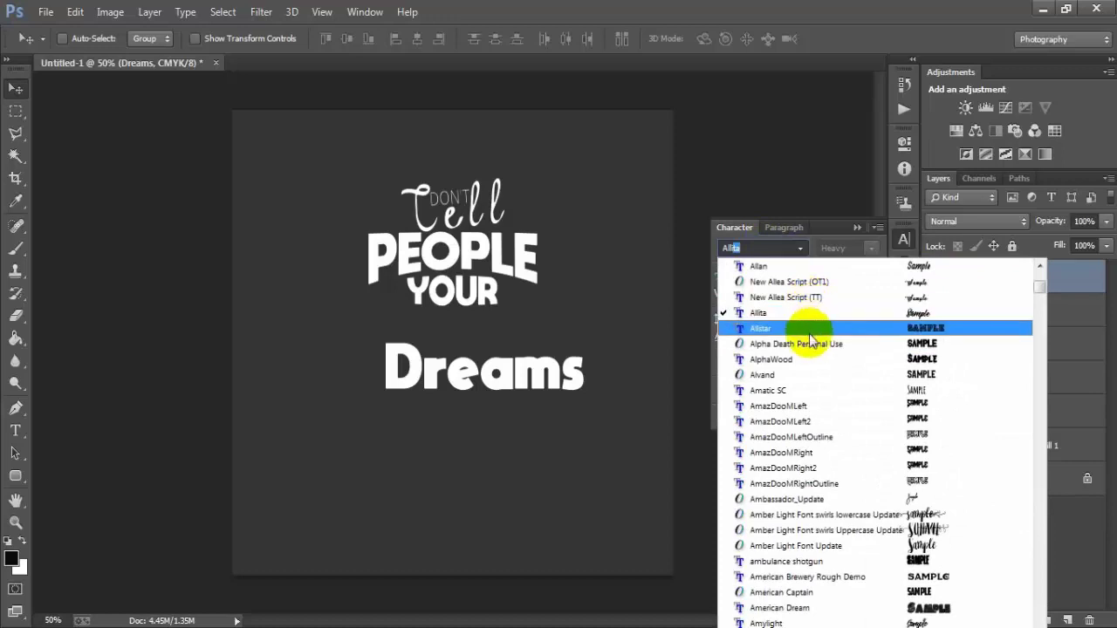
scroll(809, 336, up, 1)
scroll(809, 336, up, 1)
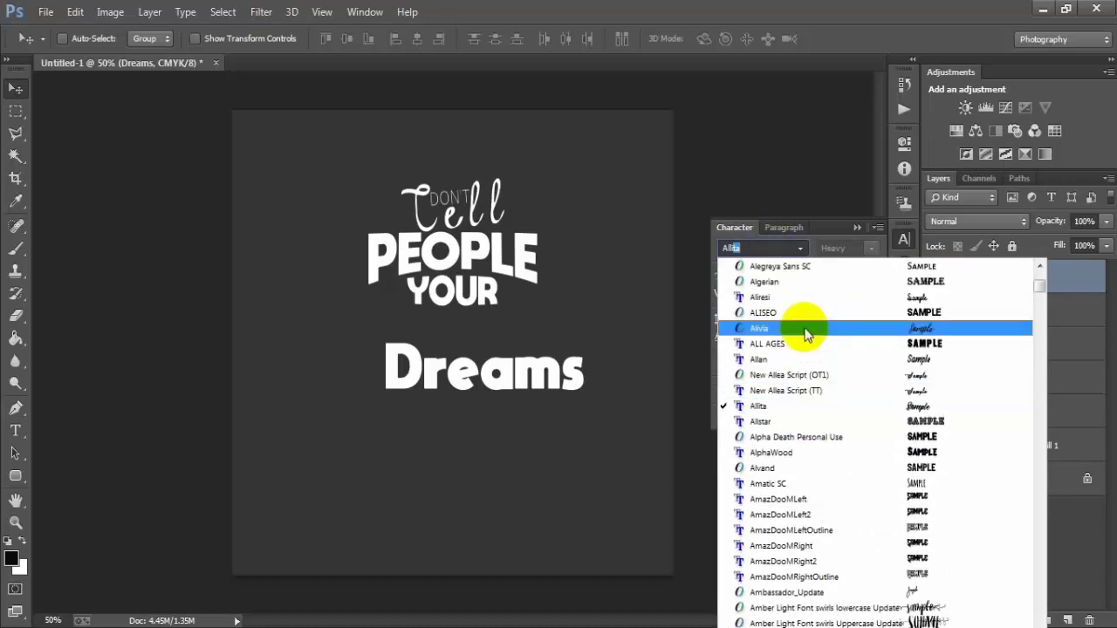
click(794, 300)
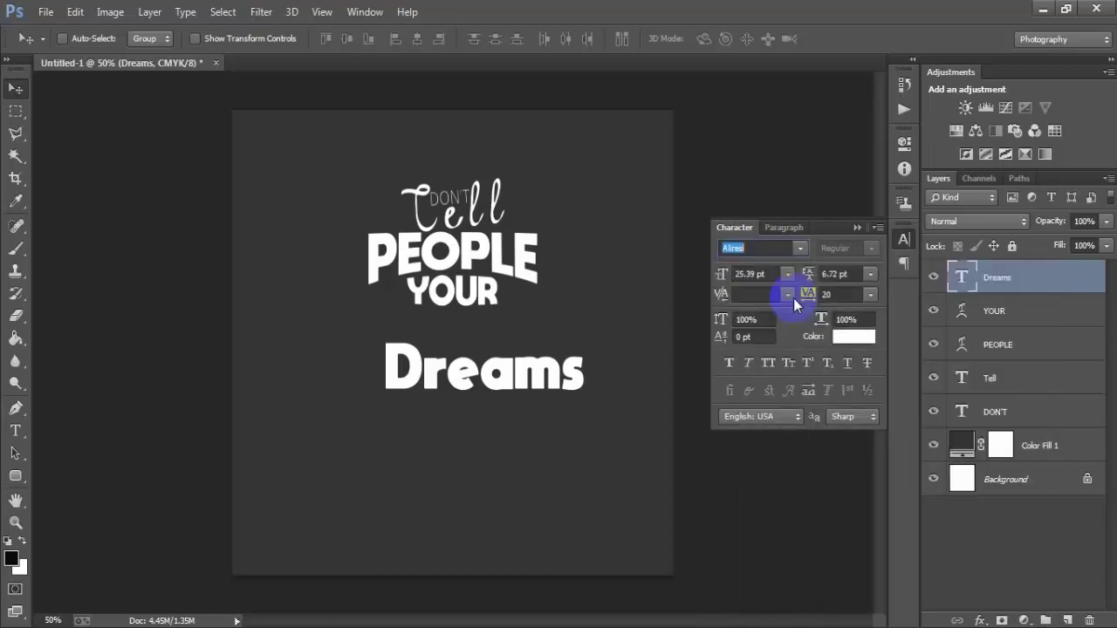
Enlarge Dreams, tilt it slightly and position it beneath YOUR.
click(858, 227)
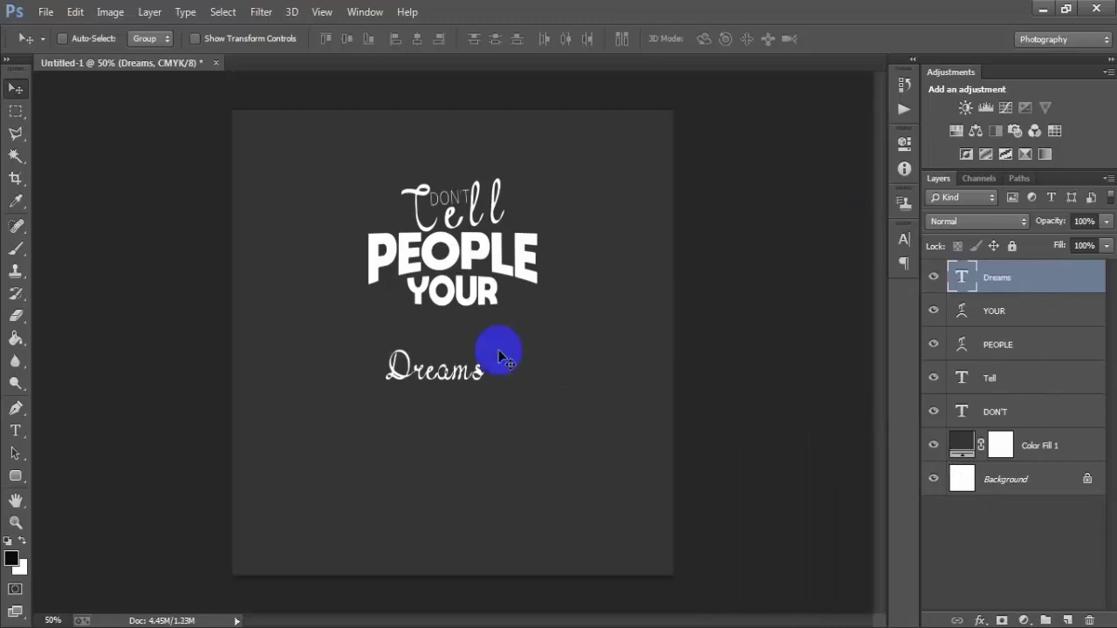
key(ctrl+t)
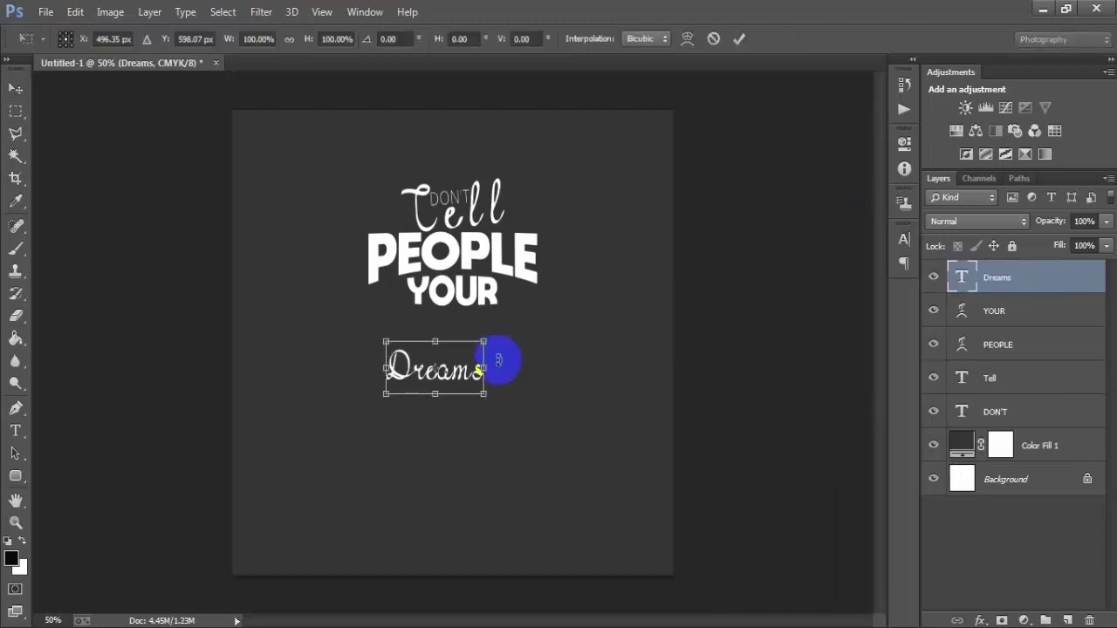
drag(483, 383, 541, 441)
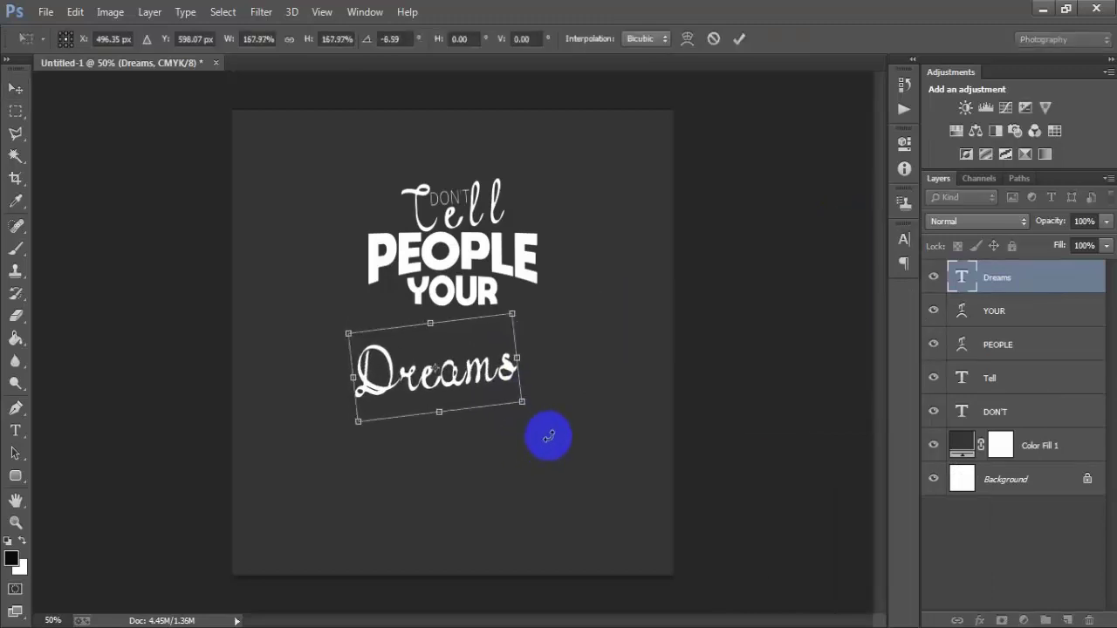
mouse_move(506, 379)
mouse_down()
mouse_move(523, 330)
mouse_move(555, 359)
mouse_up()
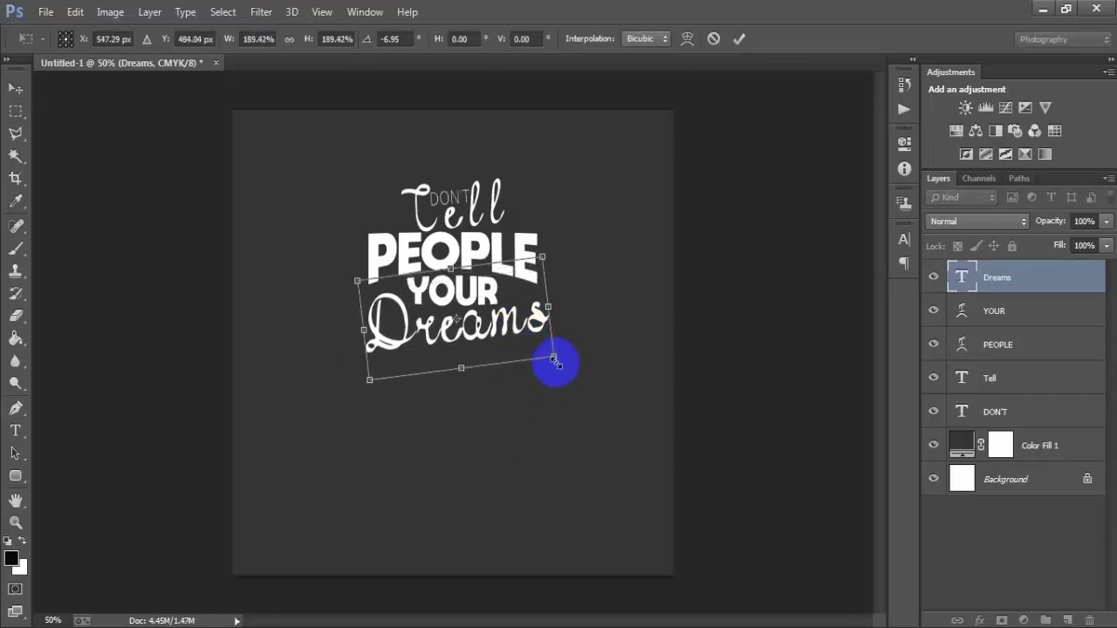
key(Left)
key(Left)
key(Down)
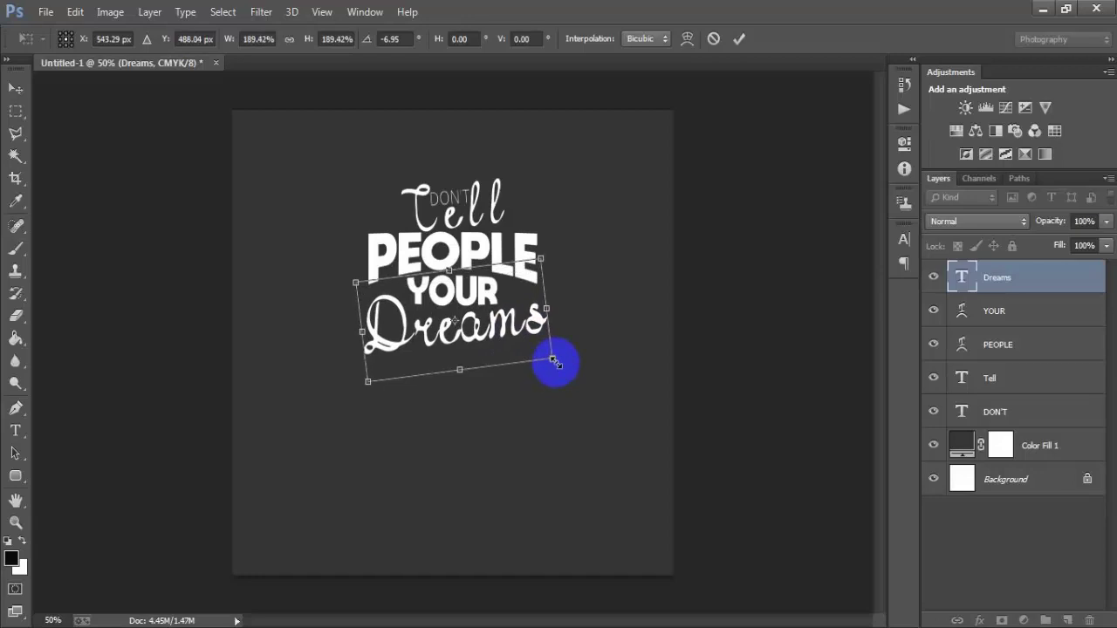
key(Left)
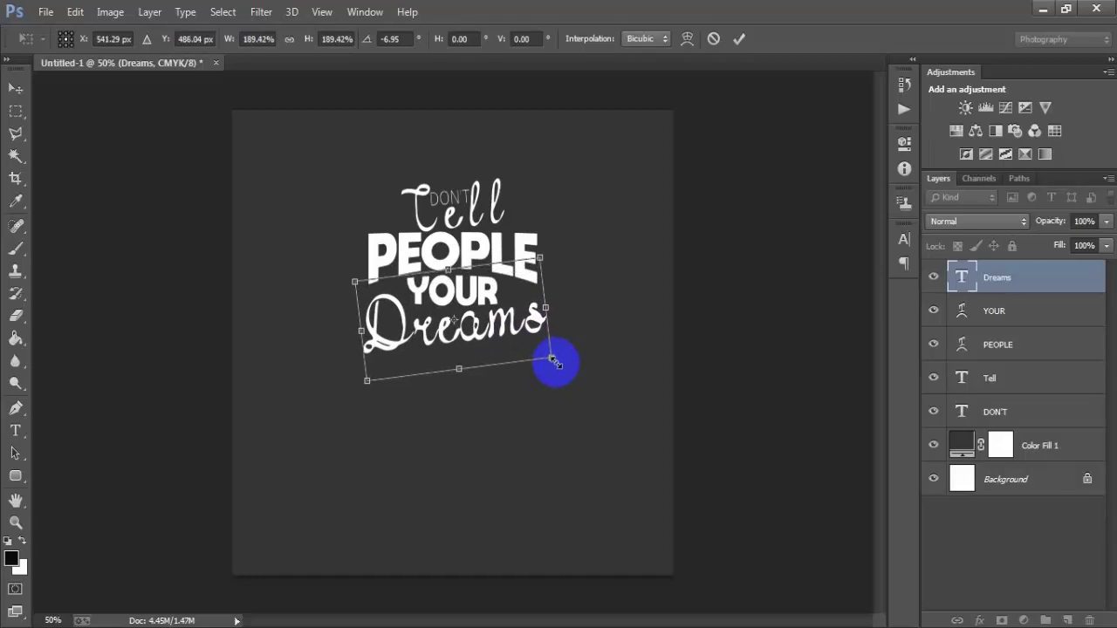
drag(547, 306, 541, 308)
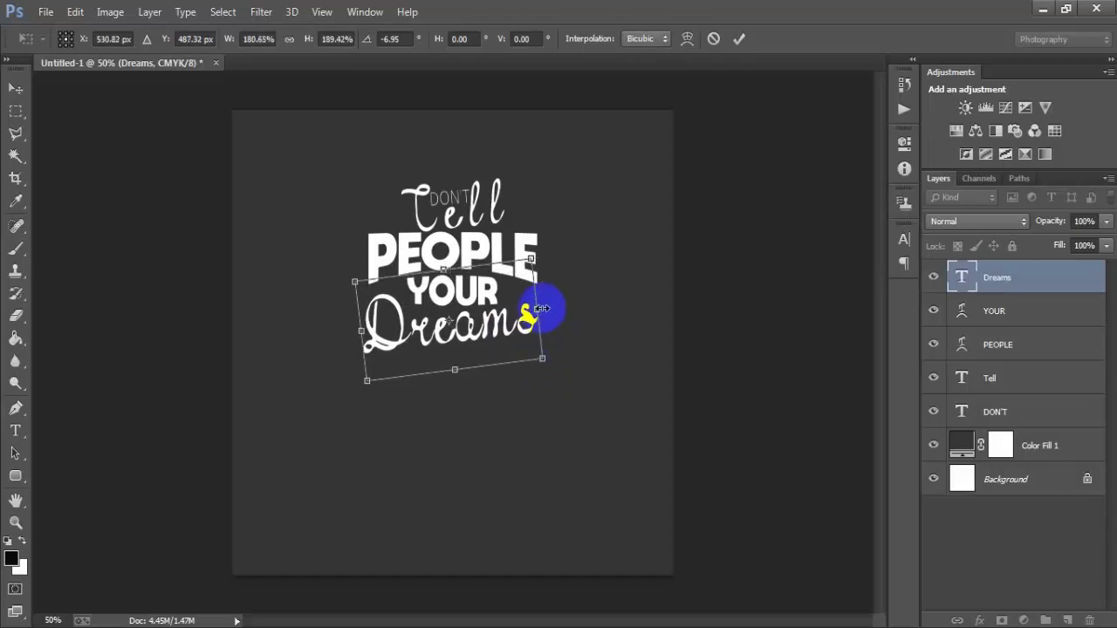
drag(542, 361, 545, 364)
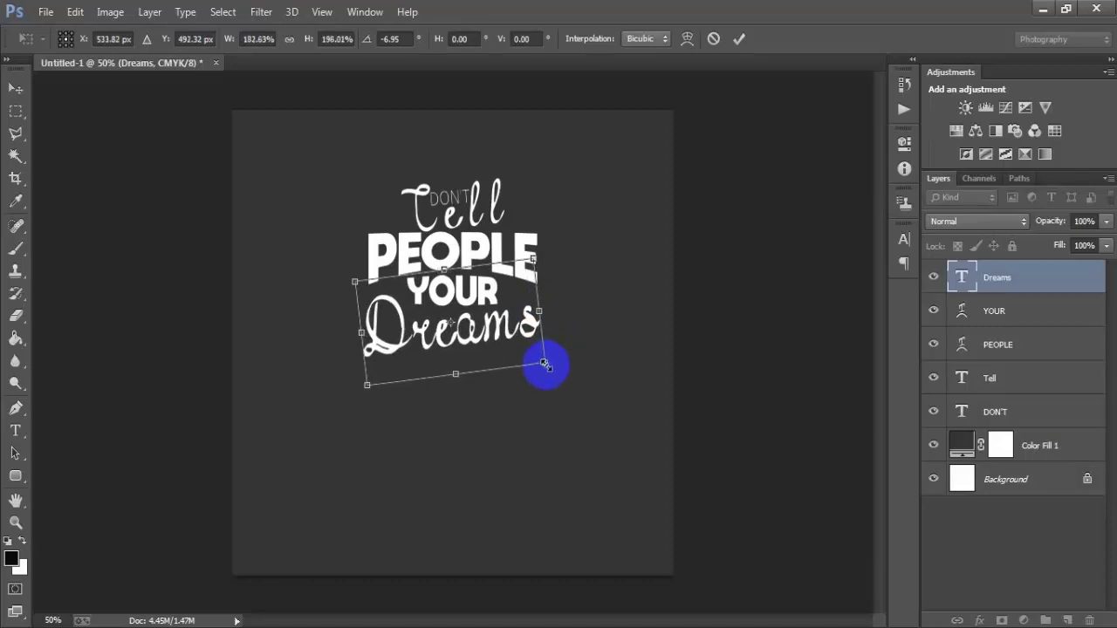
click(741, 39)
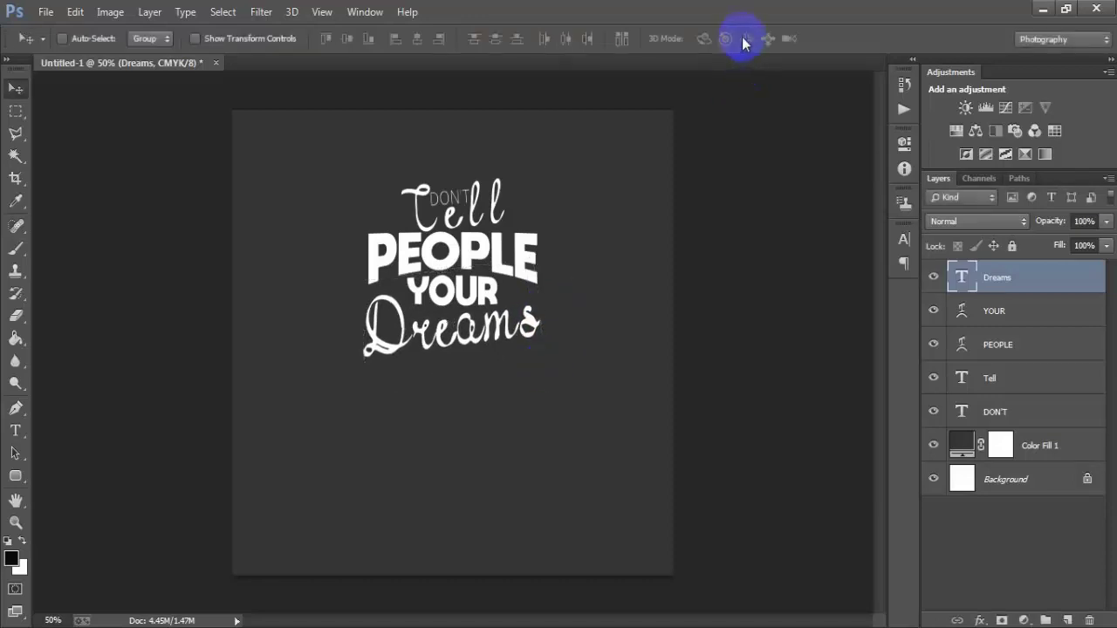
Centre Dreams horizontally on the Background, nudge it up and enlarge it slightly.
ctrl+click(1022, 490)
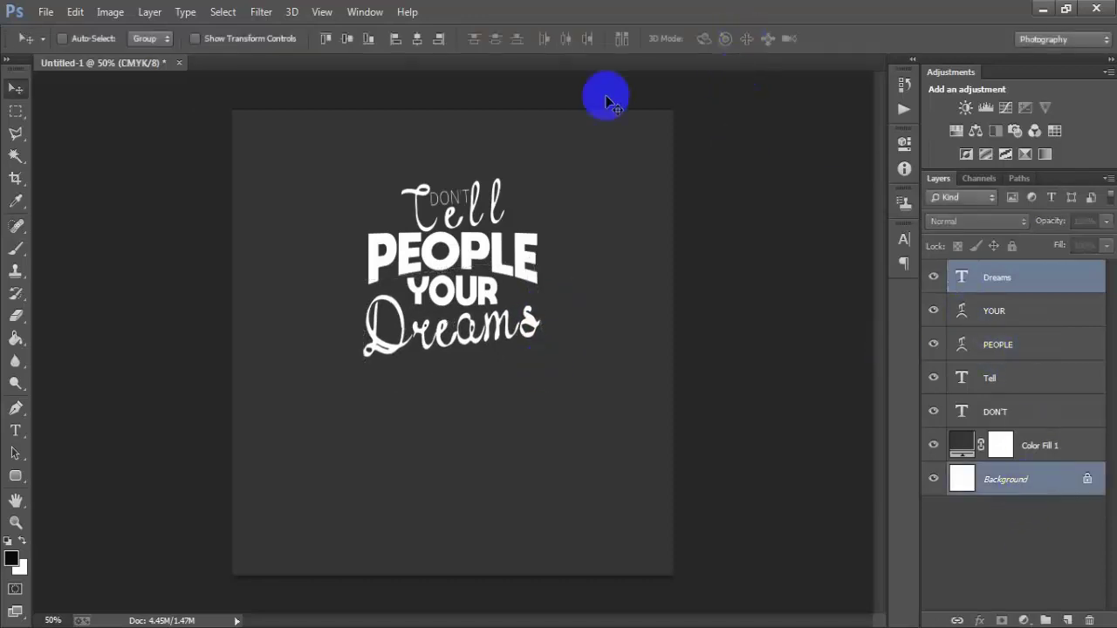
click(417, 38)
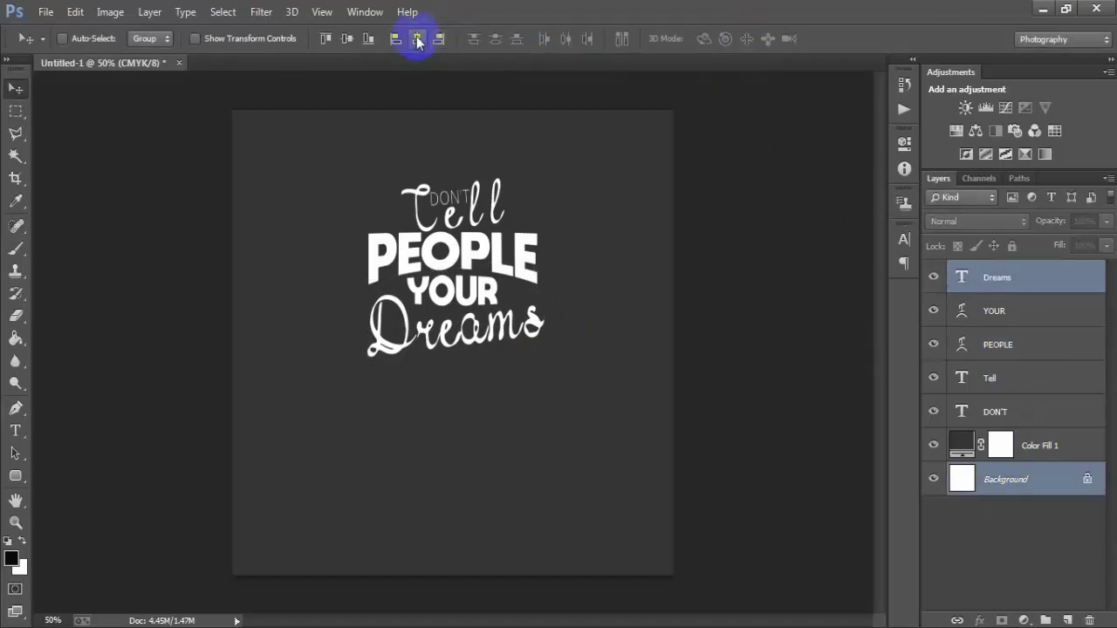
click(997, 281)
key(Up)
key(Up)
key(Up)
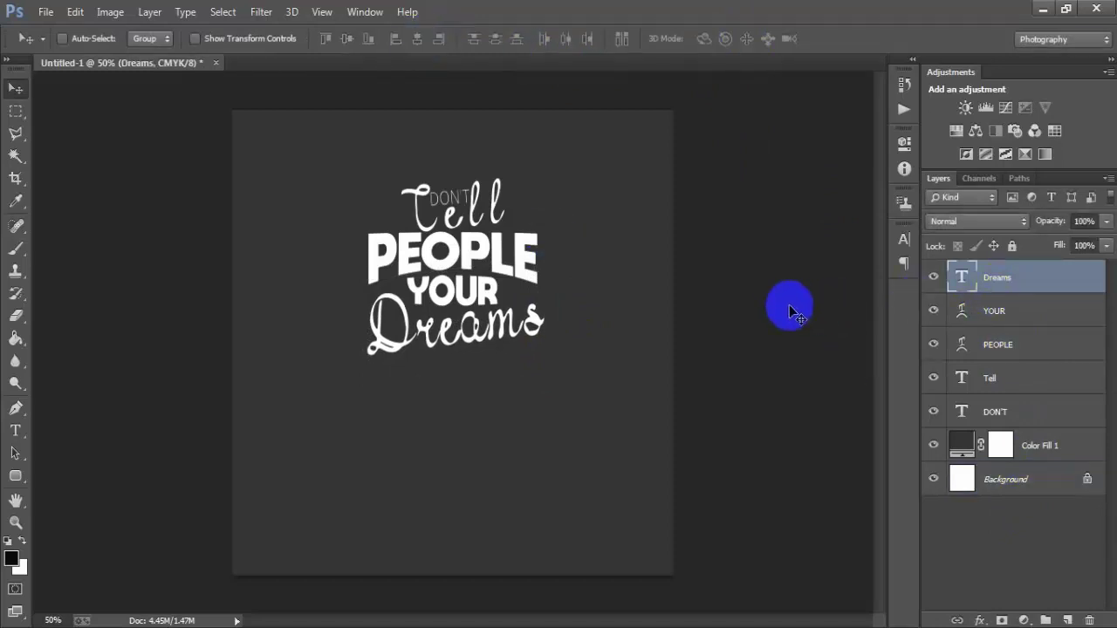
key(Up)
key(Up)
key(Up)
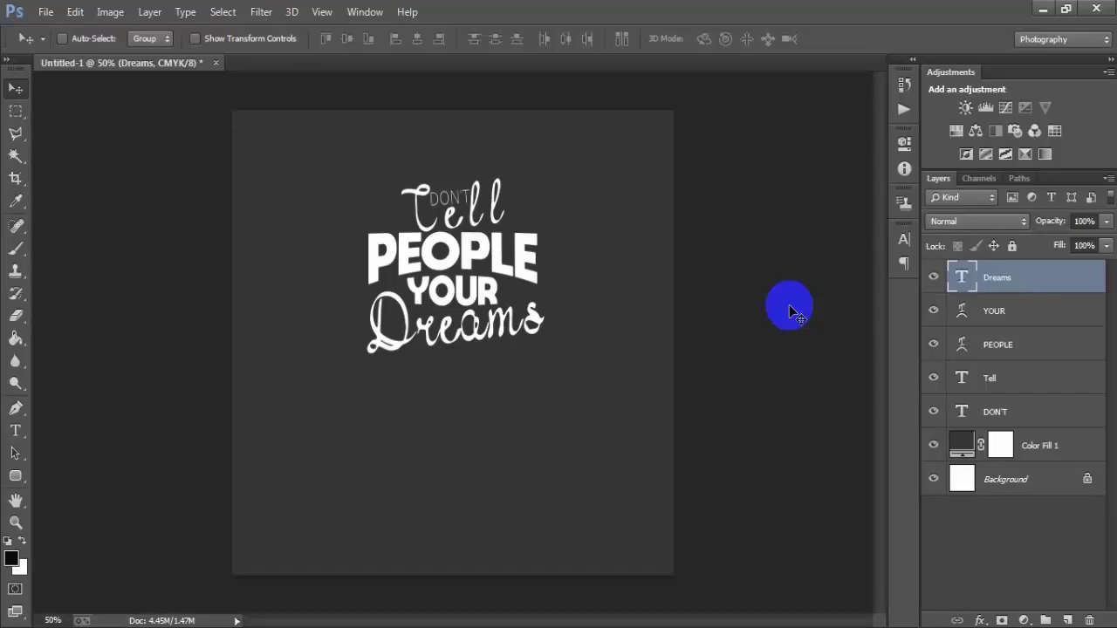
key(ctrl+t)
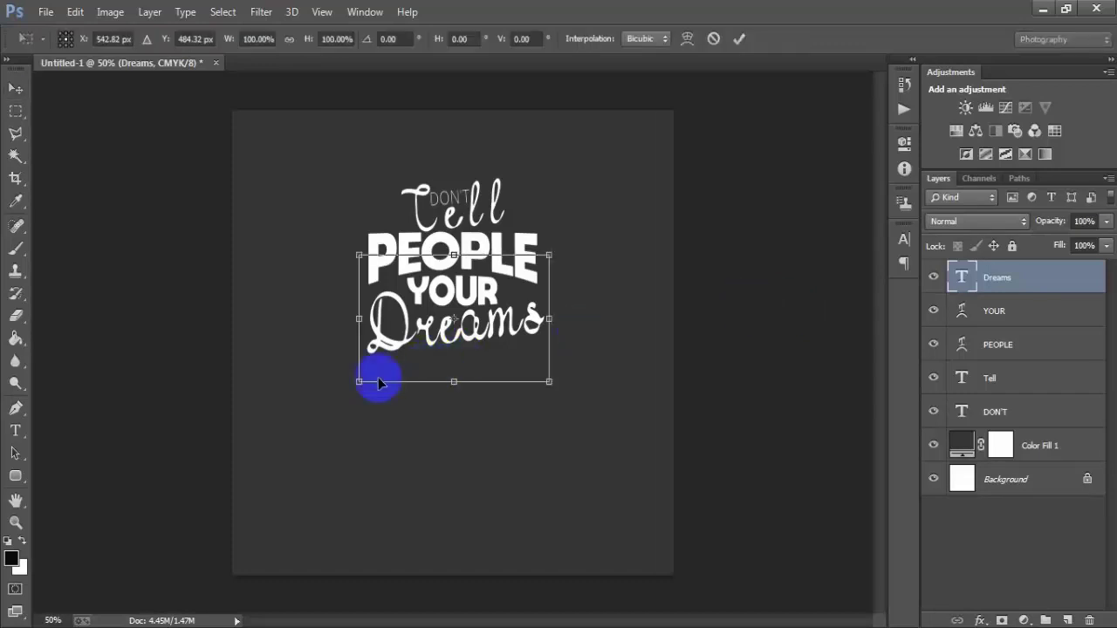
drag(356, 385, 353, 387)
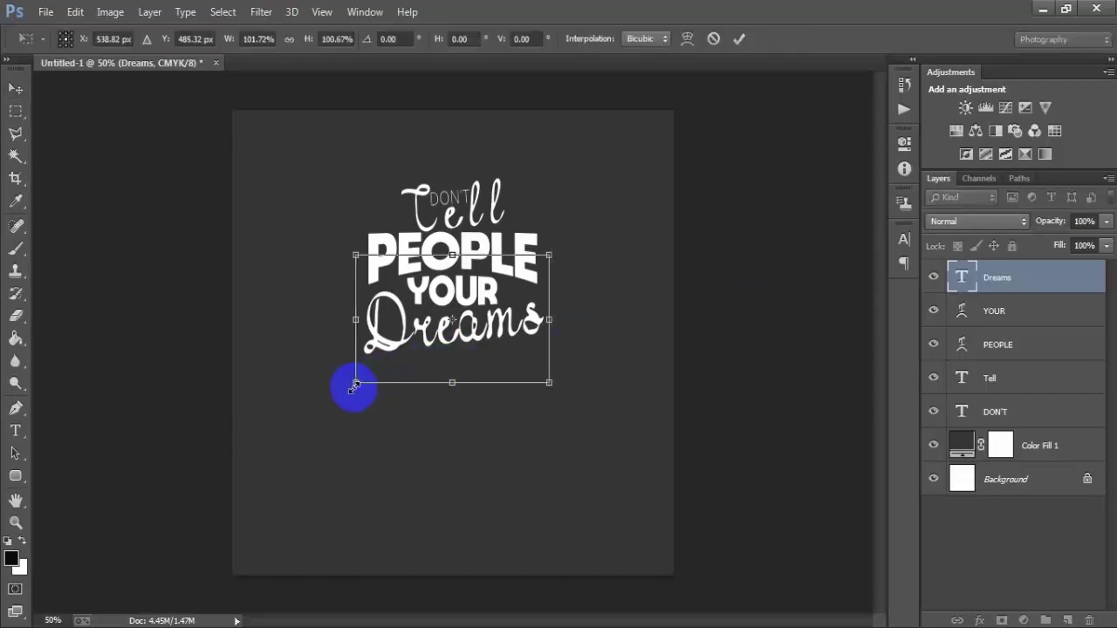
click(738, 38)
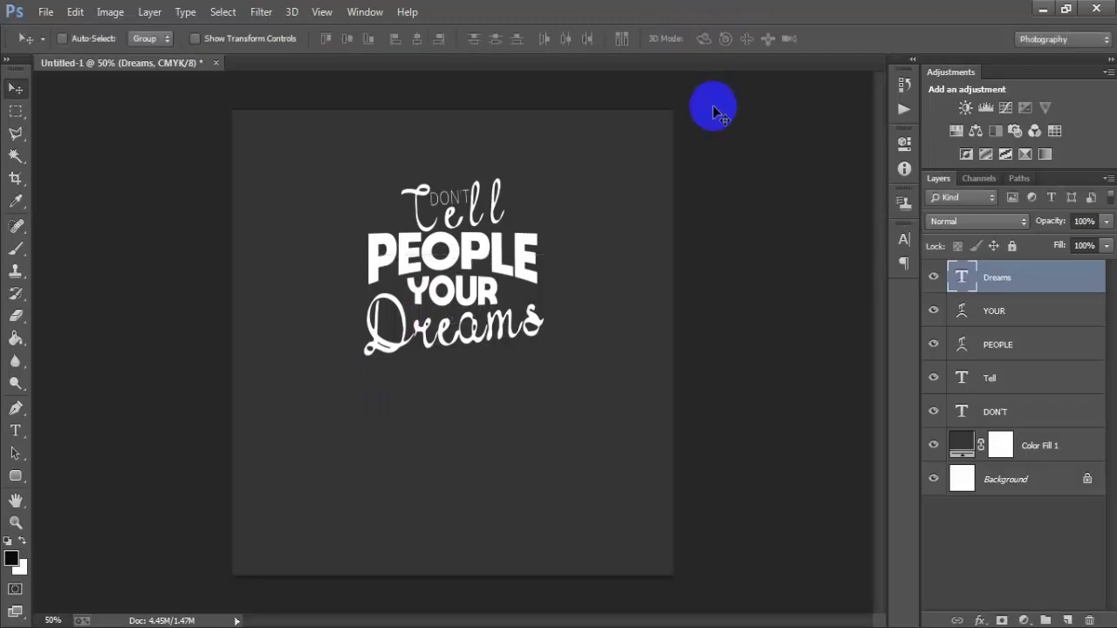
click(1032, 319)
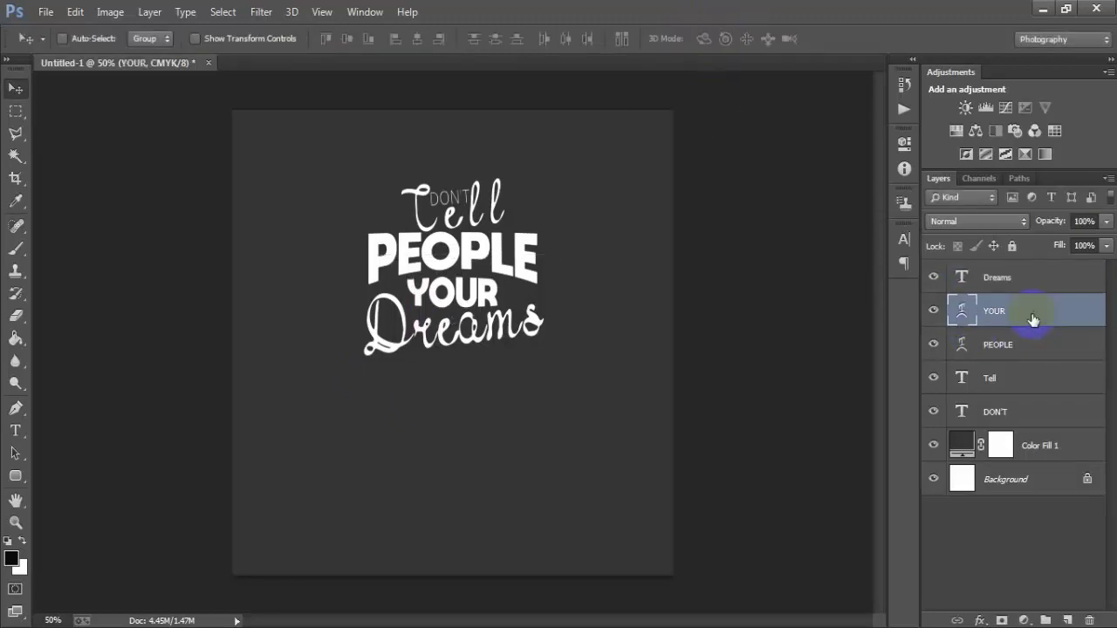
click(1051, 278)
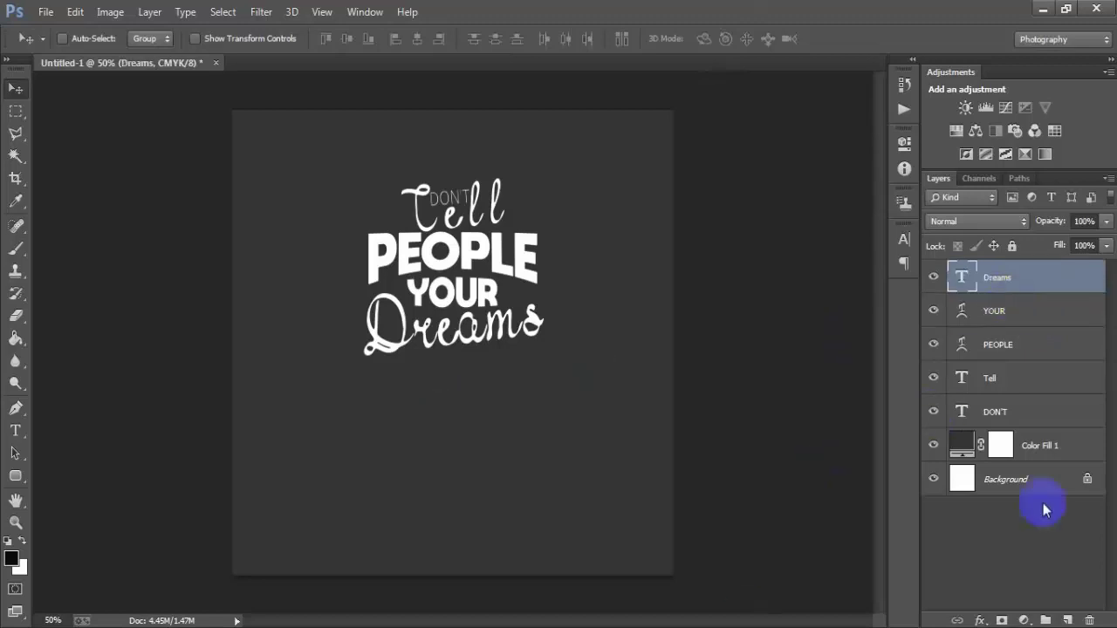
Add a new text layer reading SHOW below Dreams.
click(1067, 620)
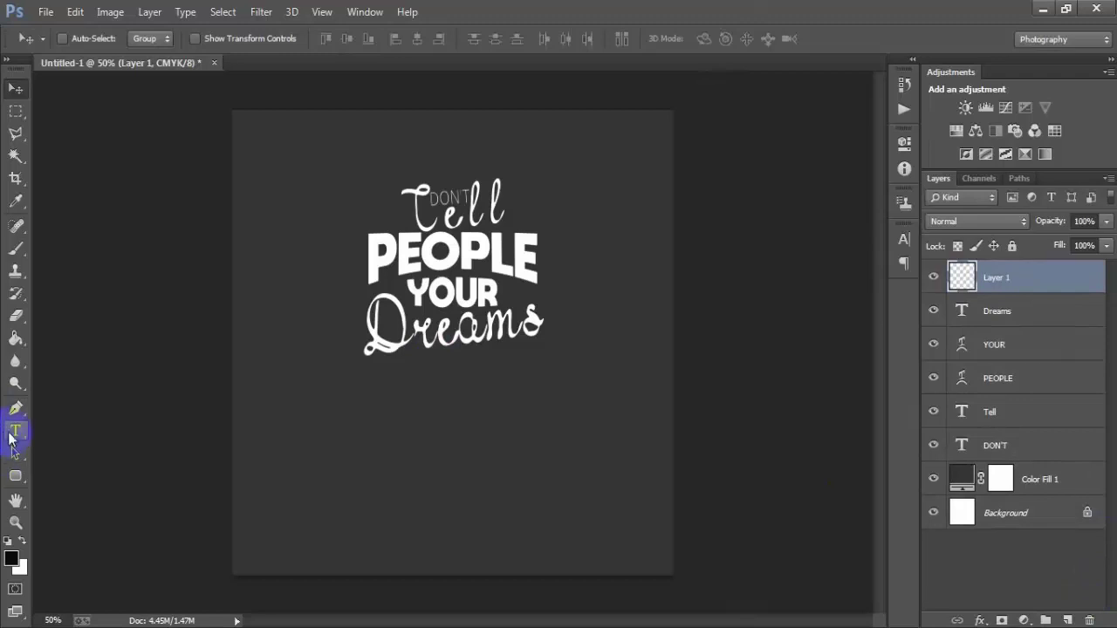
click(15, 430)
click(382, 421)
text(SHOW)
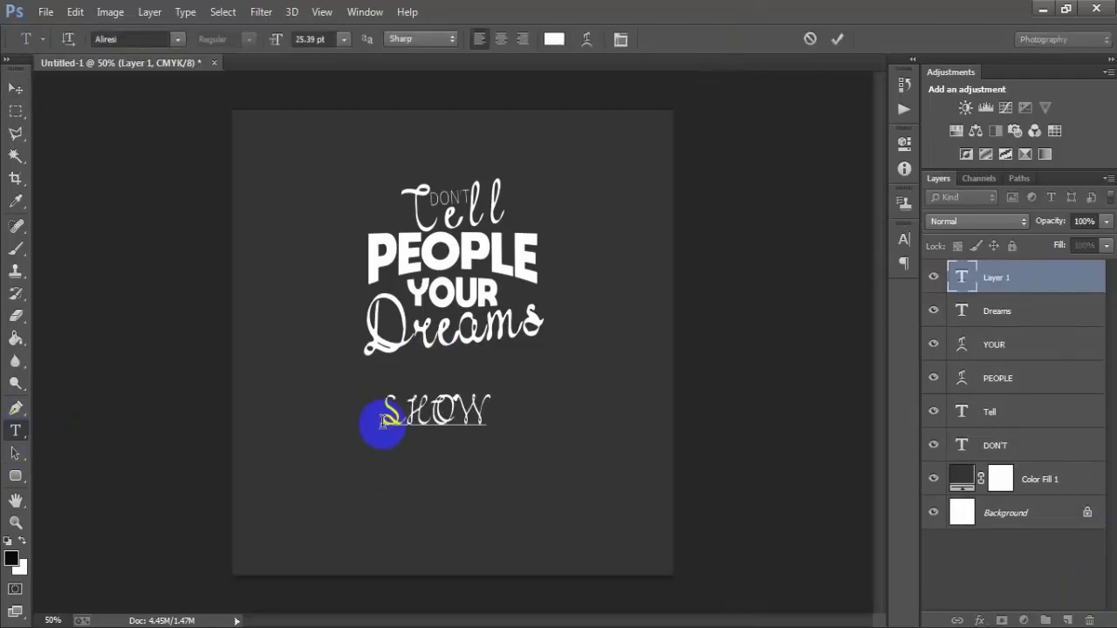
click(16, 88)
Set the SHOW text in the MOON GET! font.
click(904, 238)
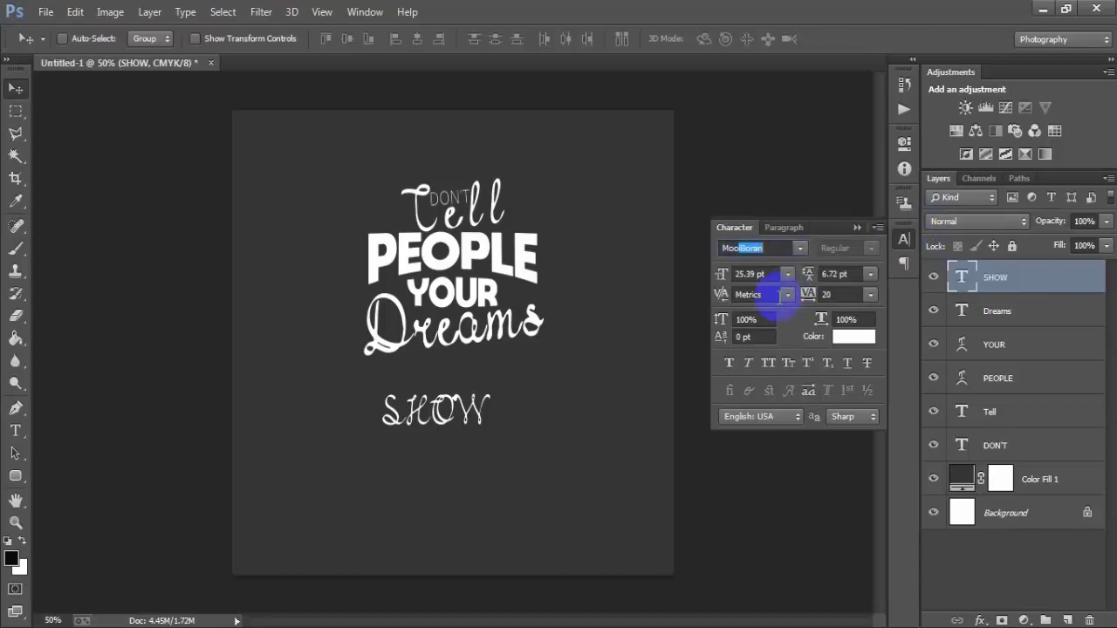
click(799, 248)
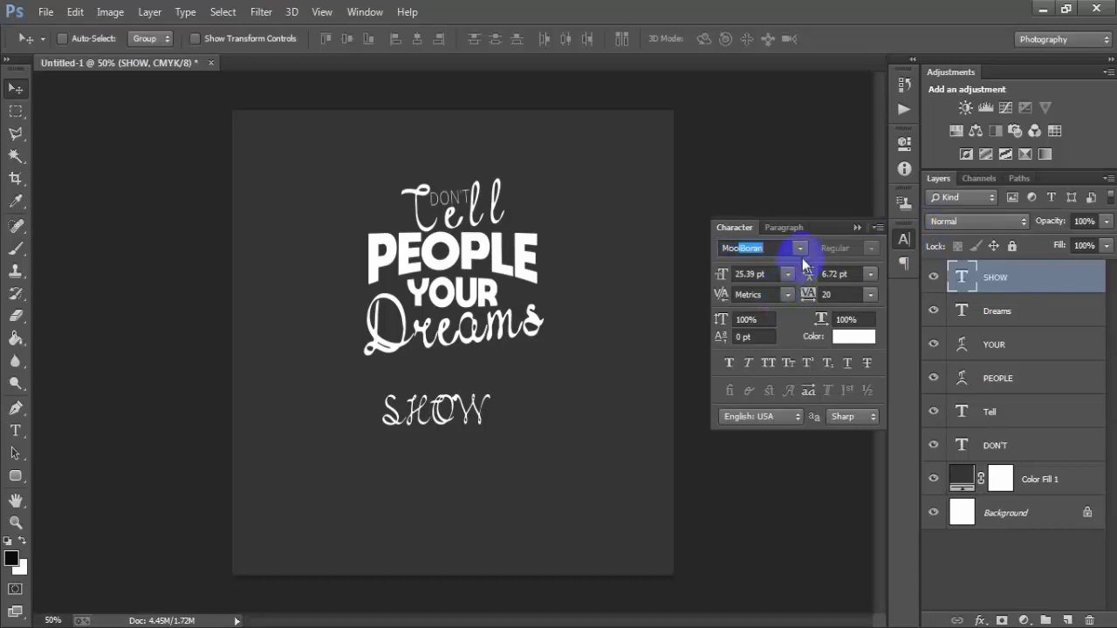
click(809, 282)
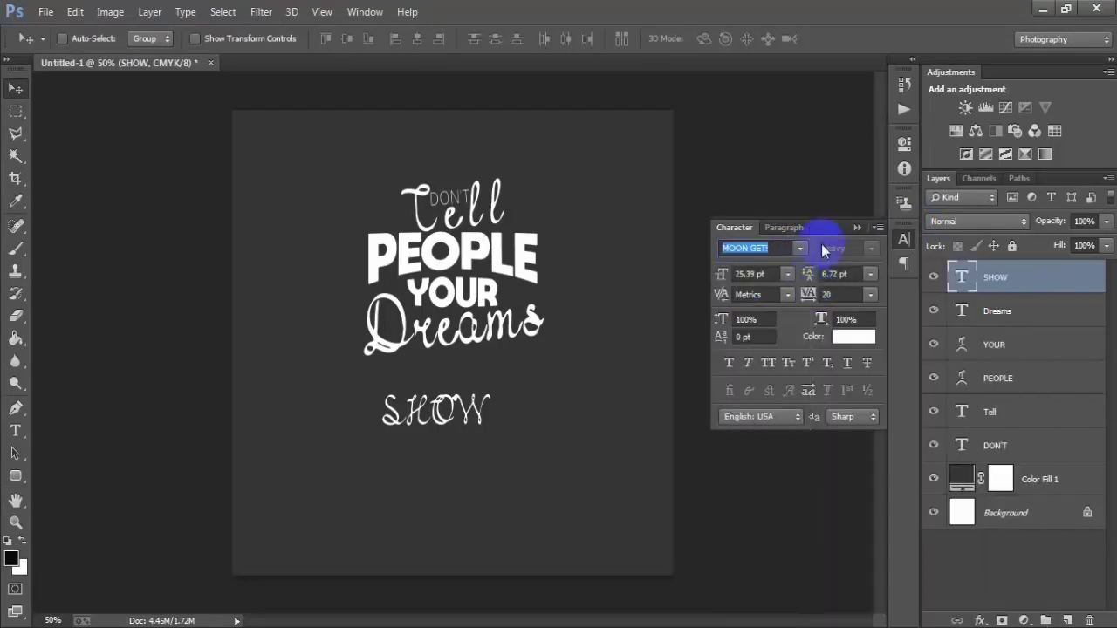
click(857, 228)
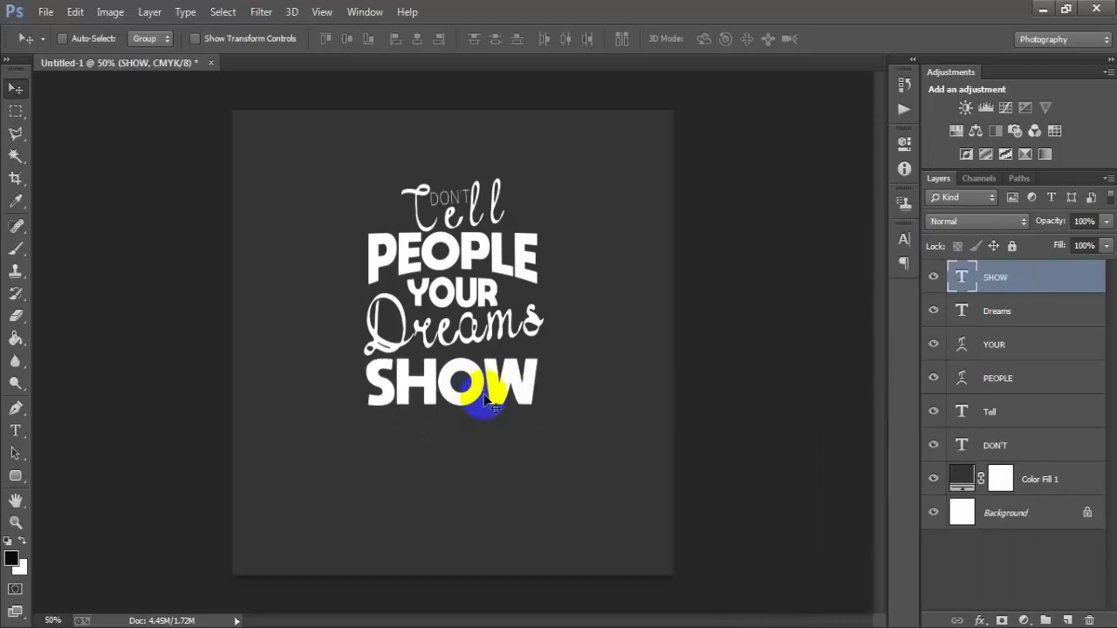
click(934, 277)
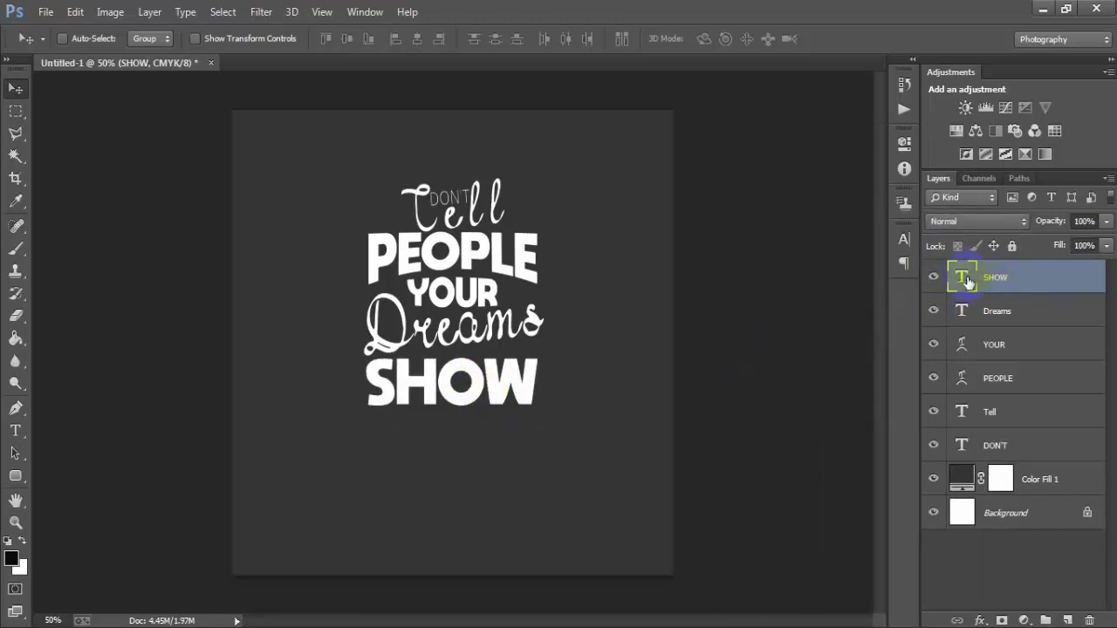
Warp SHOW with a Flag style at +10% bend.
double_click(963, 278)
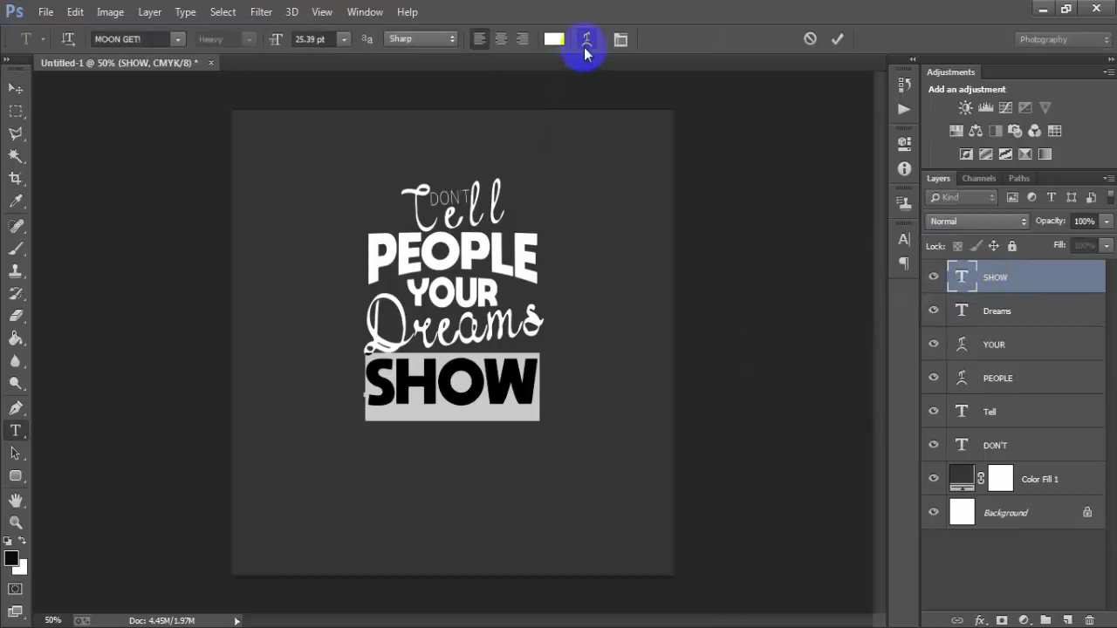
click(586, 45)
click(739, 133)
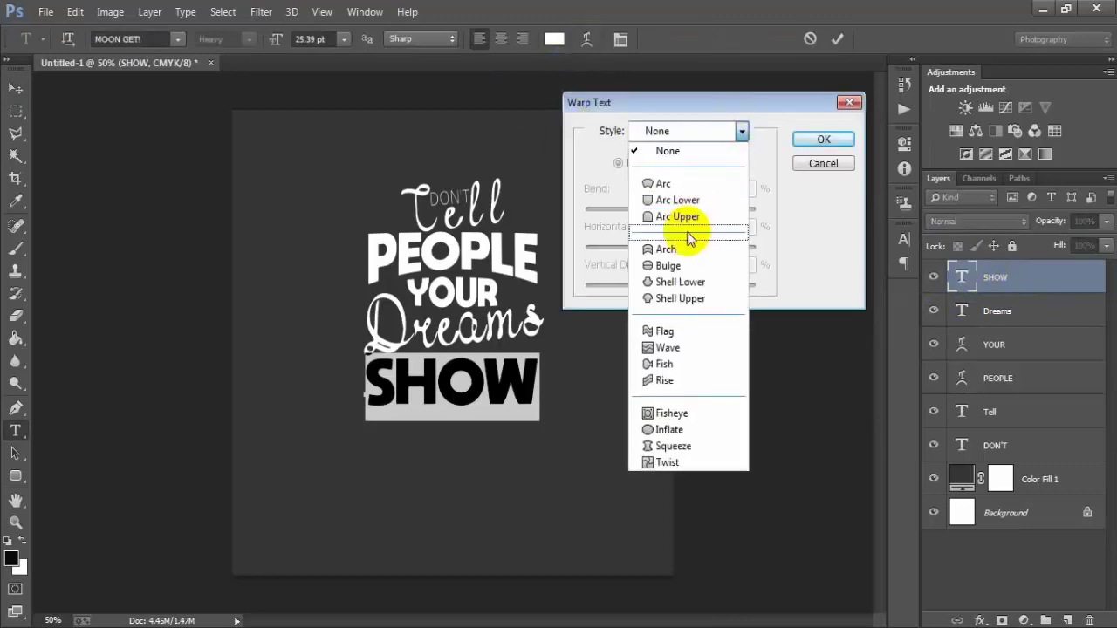
click(685, 331)
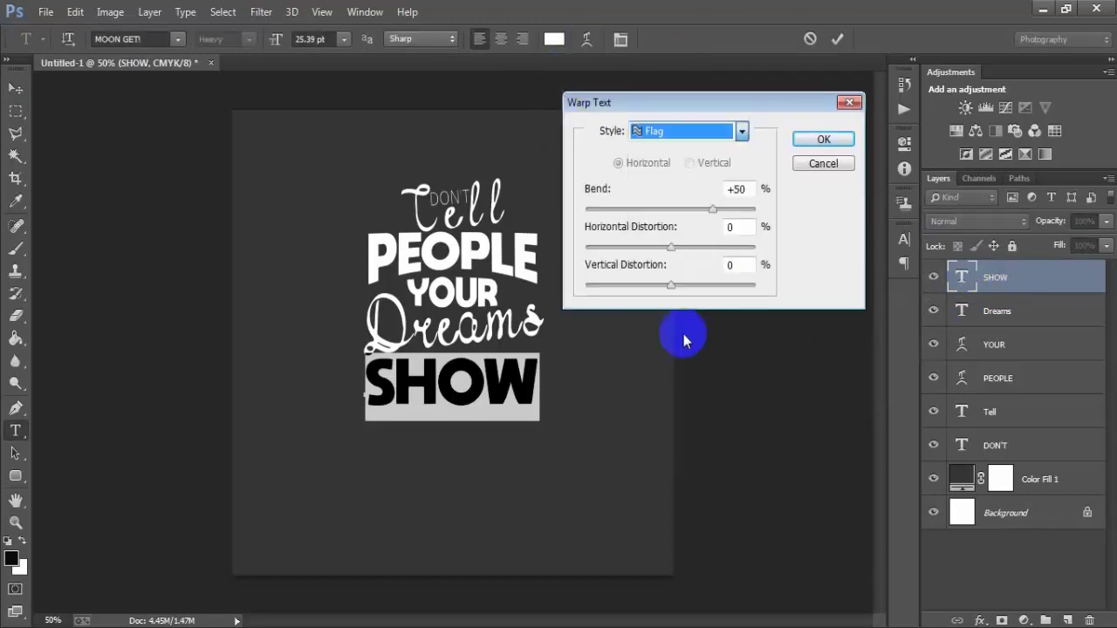
drag(712, 209, 678, 217)
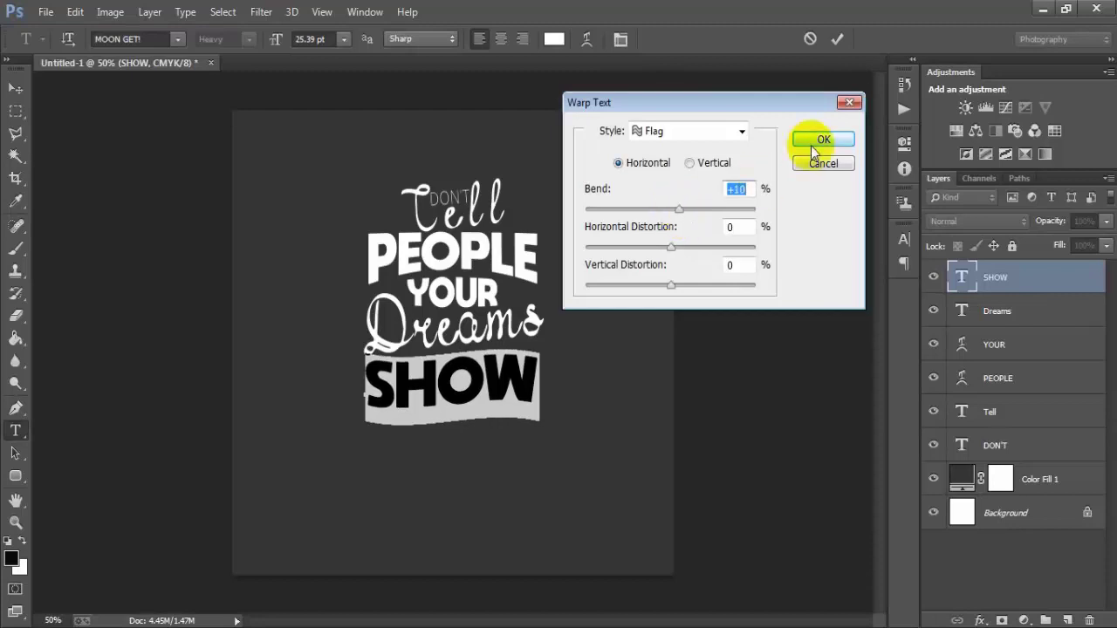
click(812, 149)
click(15, 88)
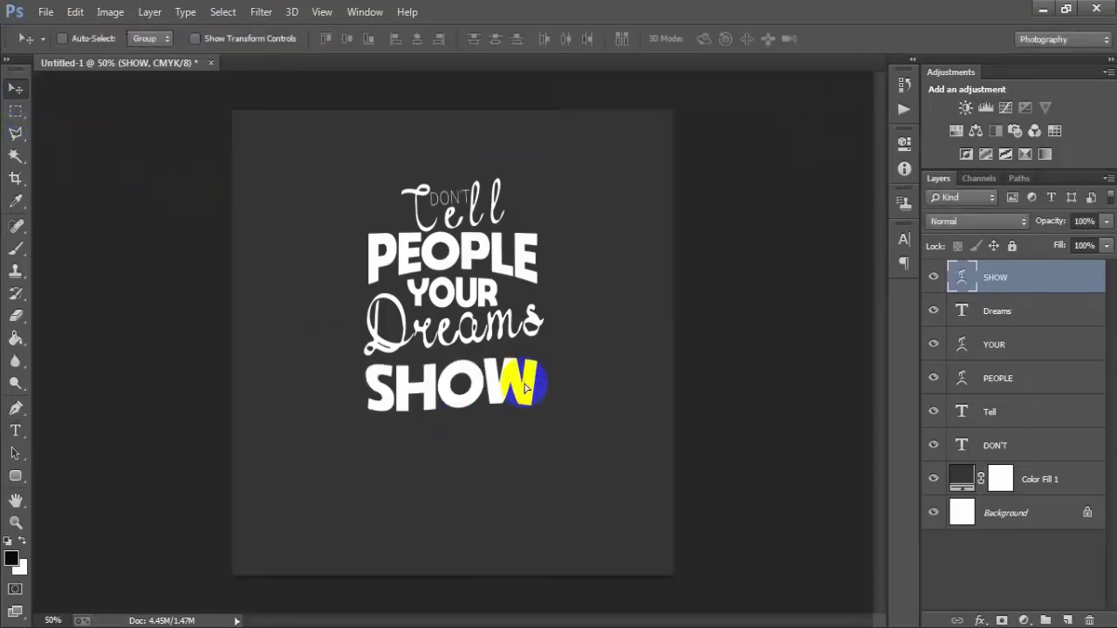
Move SHOW up under Dreams, rotate it -4.1° and squash it to about 88% height.
drag(524, 385, 525, 380)
key(ctrl+t)
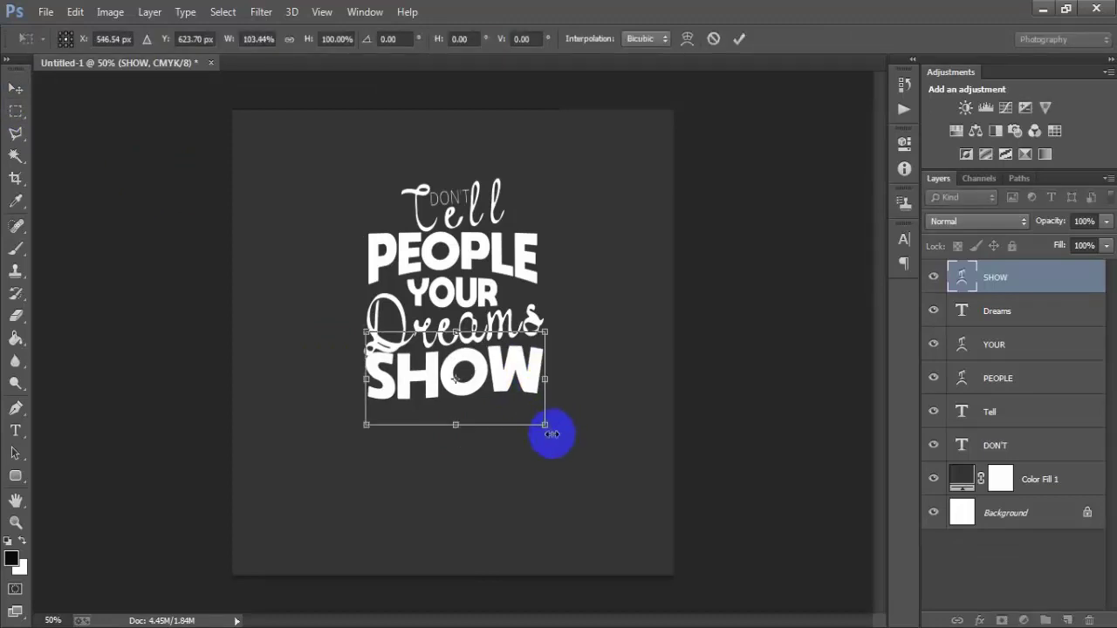
mouse_move(556, 428)
mouse_down()
mouse_move(524, 371)
mouse_move(506, 408)
mouse_up()
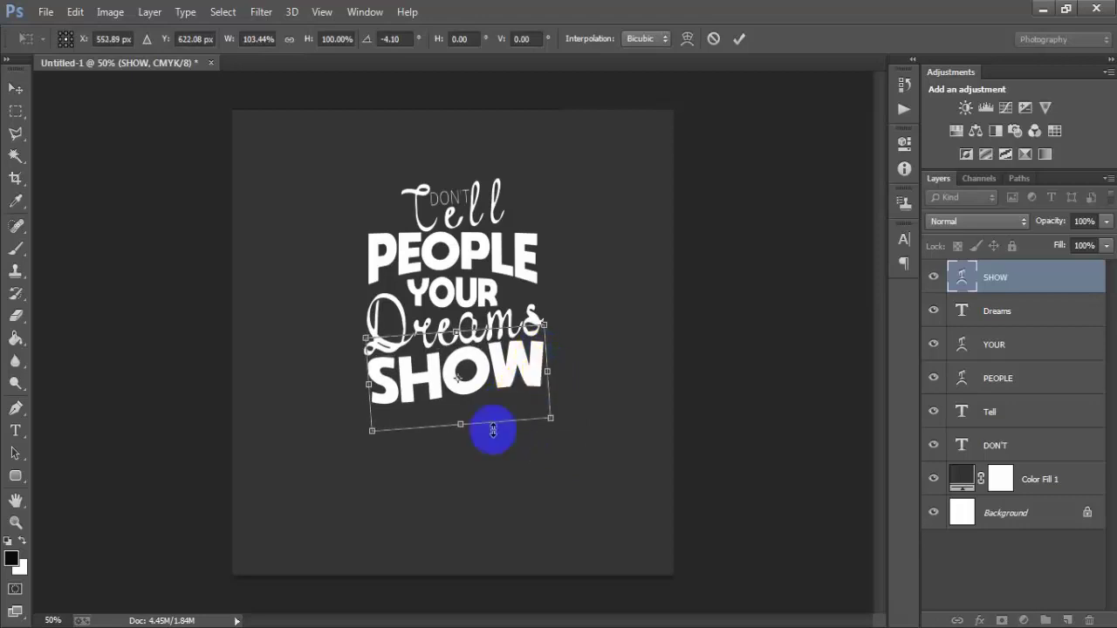
mouse_move(461, 424)
mouse_down()
mouse_move(526, 420)
mouse_move(544, 406)
mouse_up()
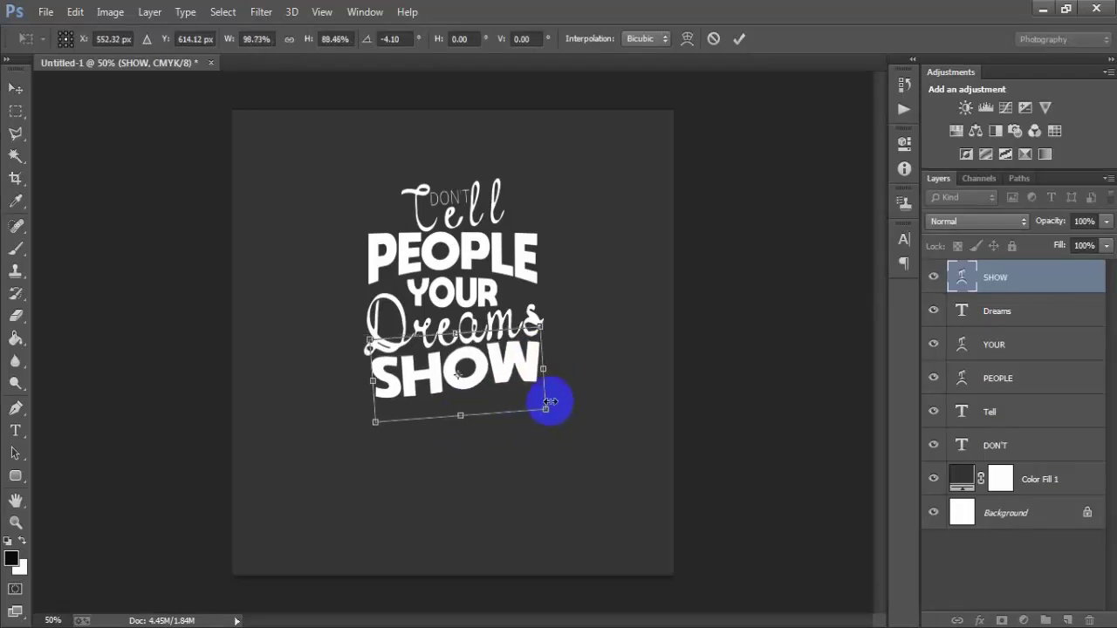
click(737, 40)
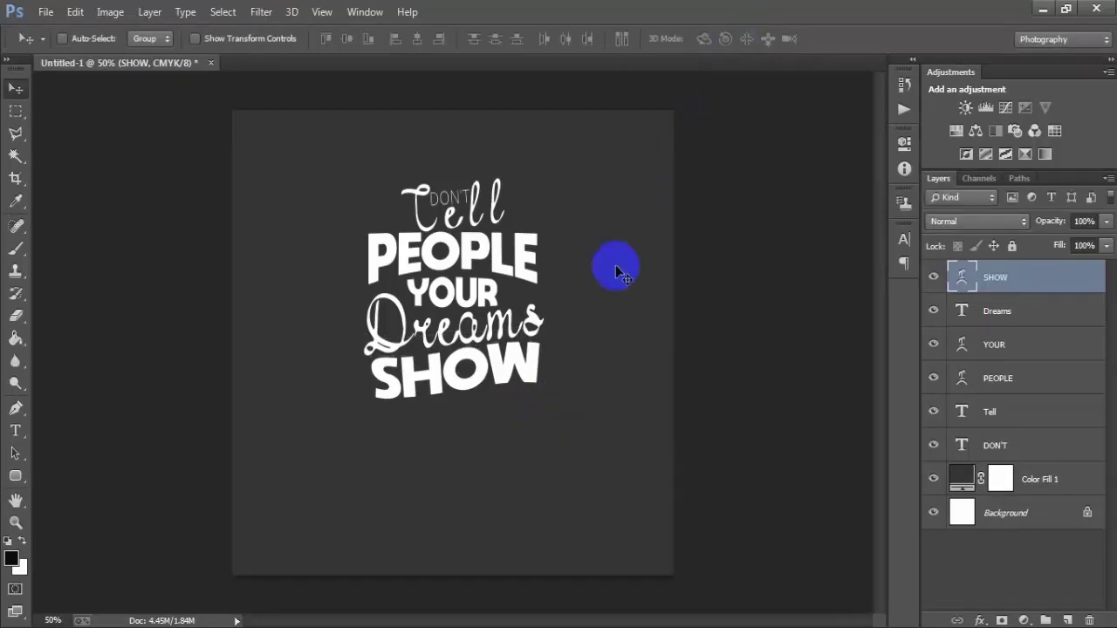
click(933, 277)
click(934, 277)
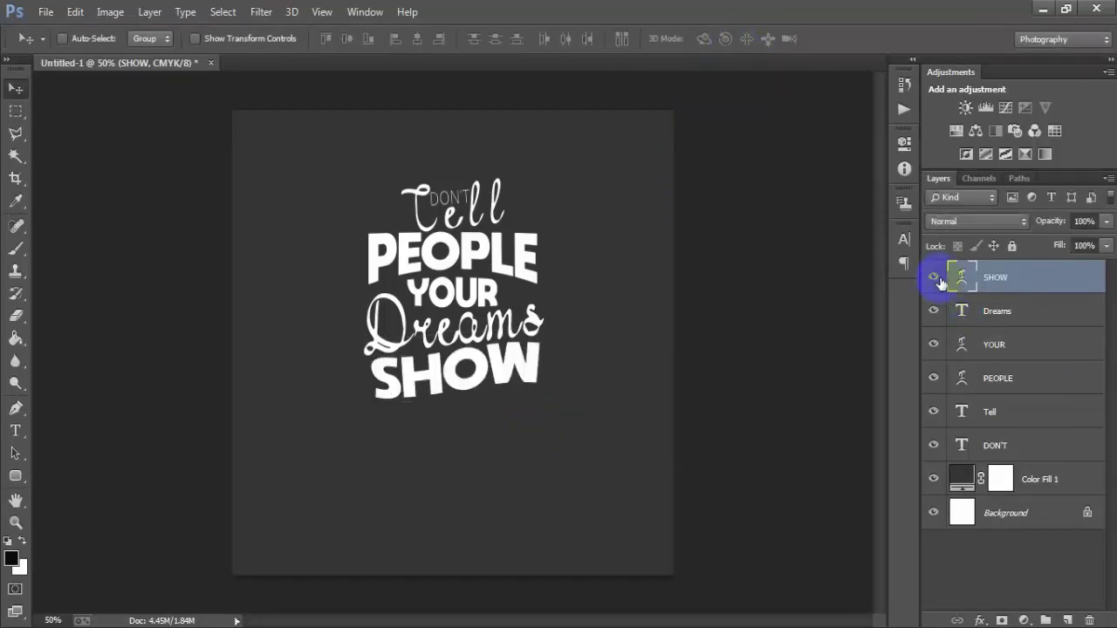
Rasterize the SHOW layer, add a new layer, and type 'Them' below SHOW.
right_click(1056, 285)
click(775, 258)
click(1066, 620)
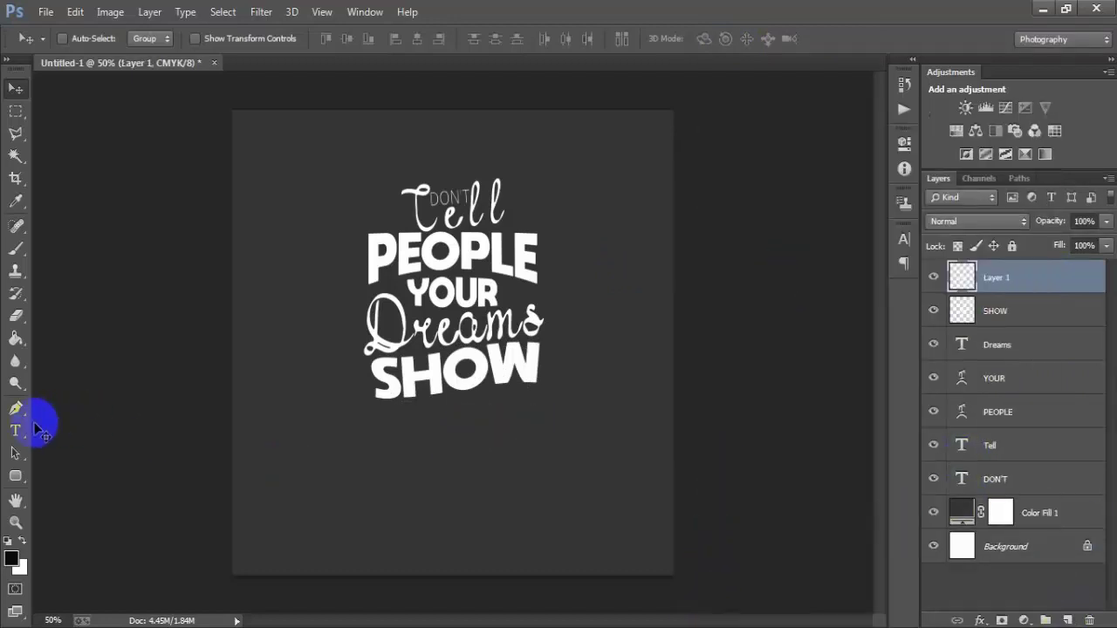
click(16, 430)
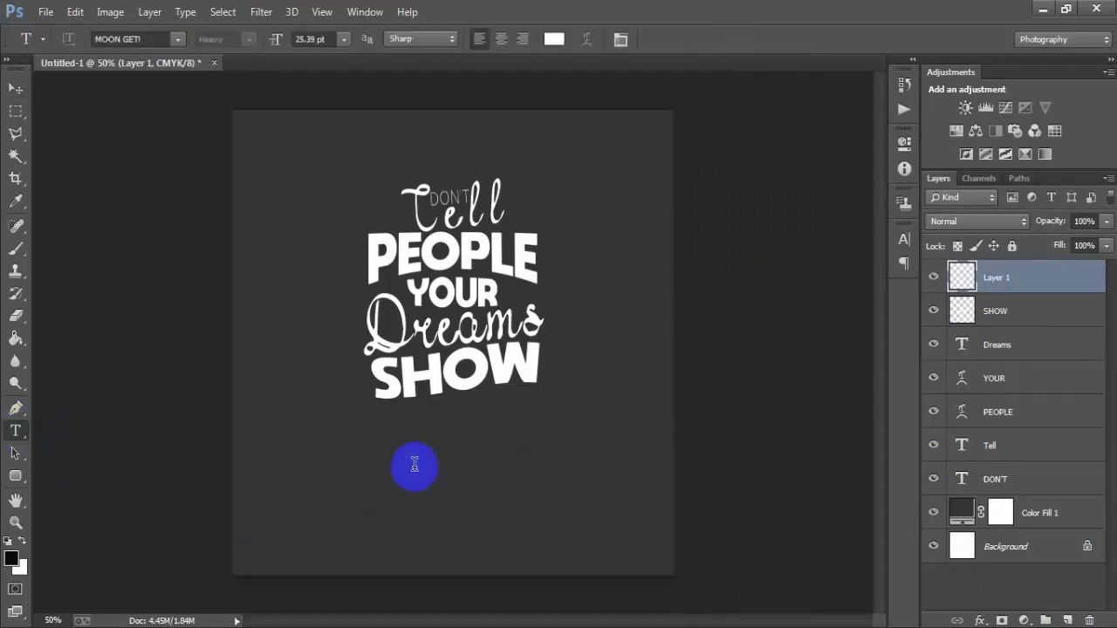
click(415, 465)
text(Them)
click(16, 88)
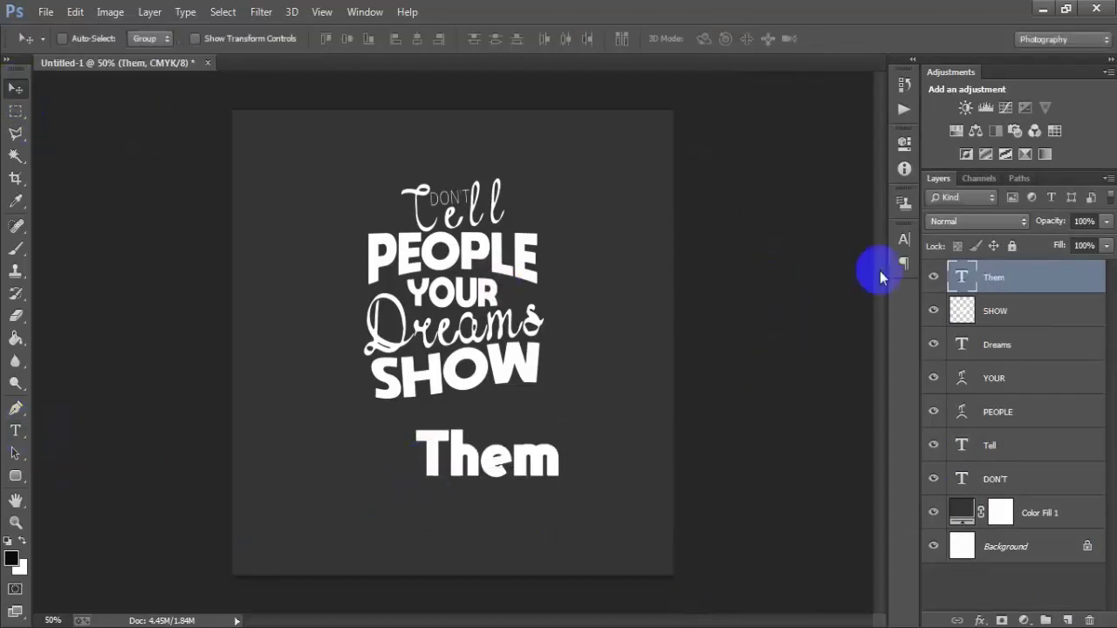
Set Them in a thin script font and move it up under SHOW.
click(904, 239)
click(776, 250)
text(Alla)
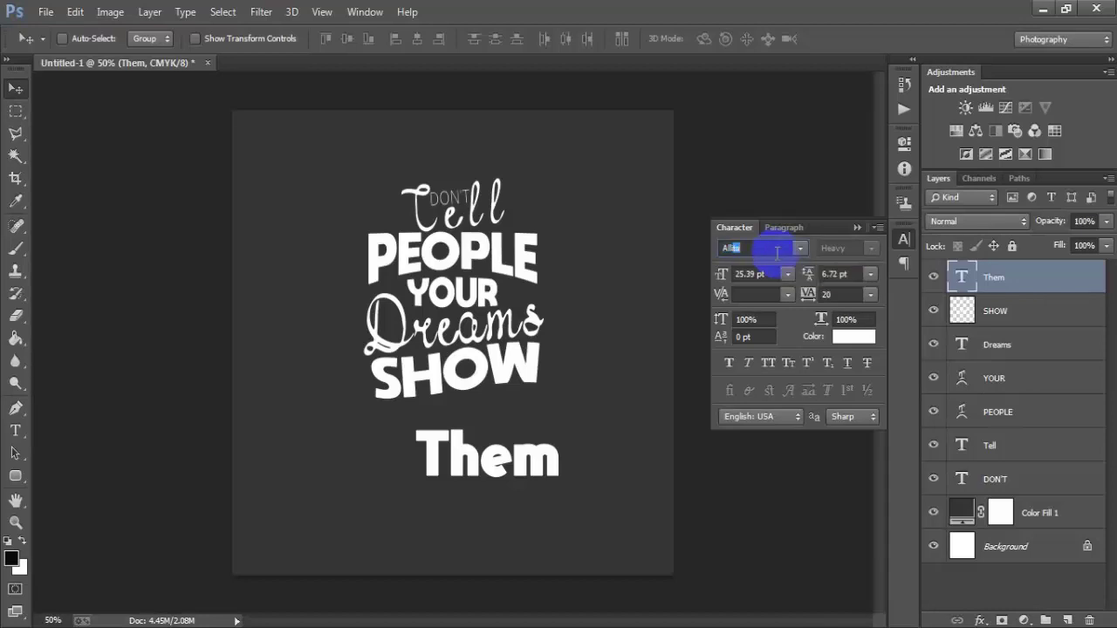
click(801, 252)
scroll(738, 311, up, 1)
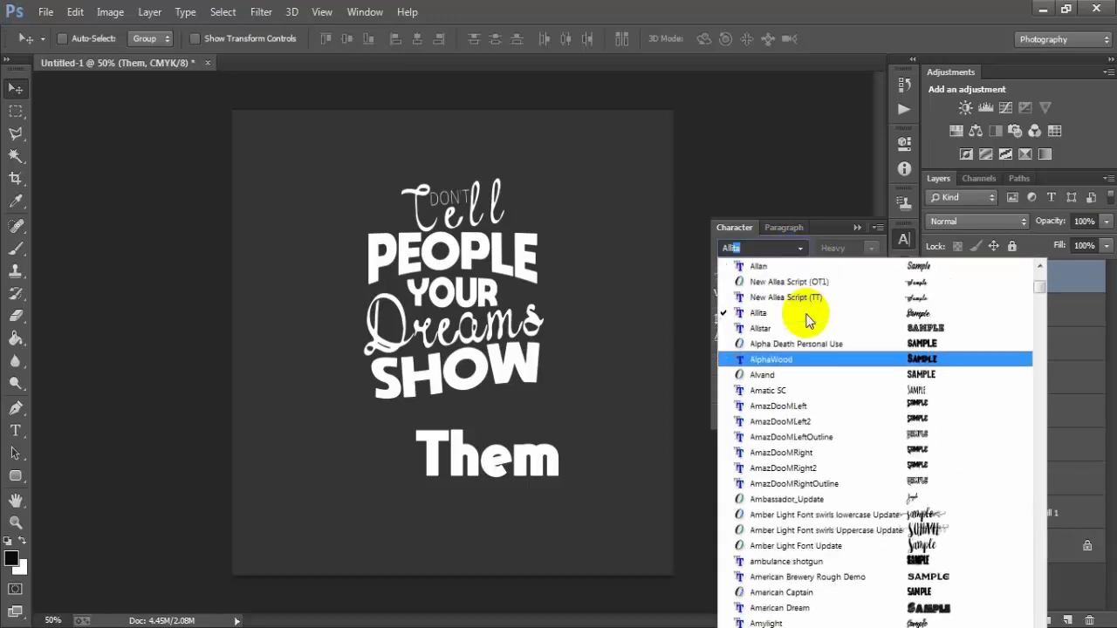
scroll(748, 294, up, 1)
scroll(807, 322, up, 1)
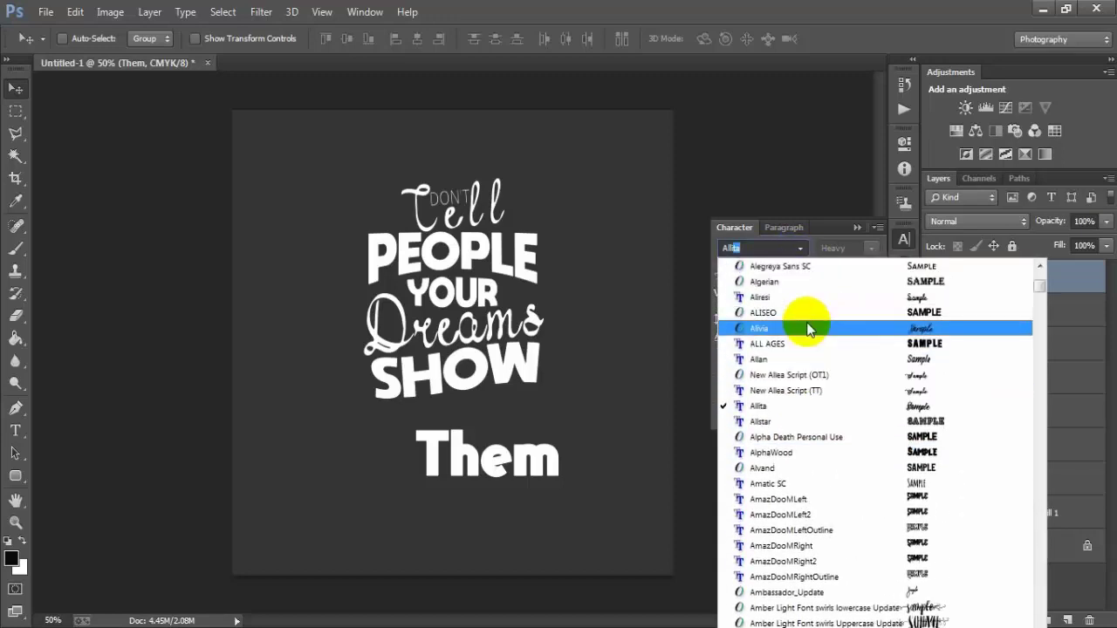
click(794, 299)
click(858, 227)
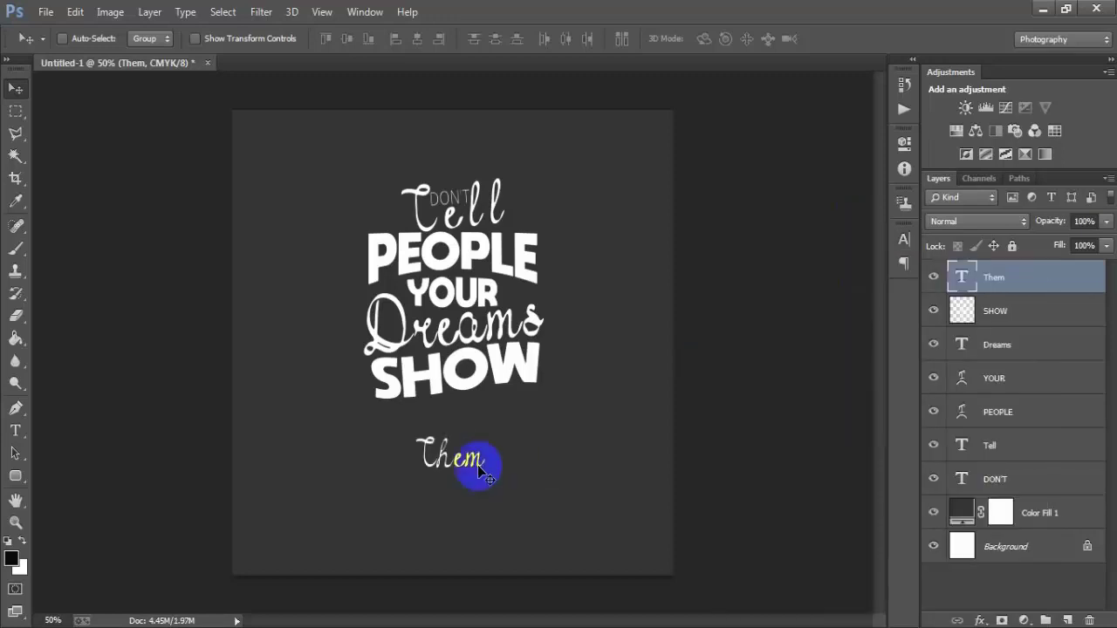
drag(478, 468, 464, 425)
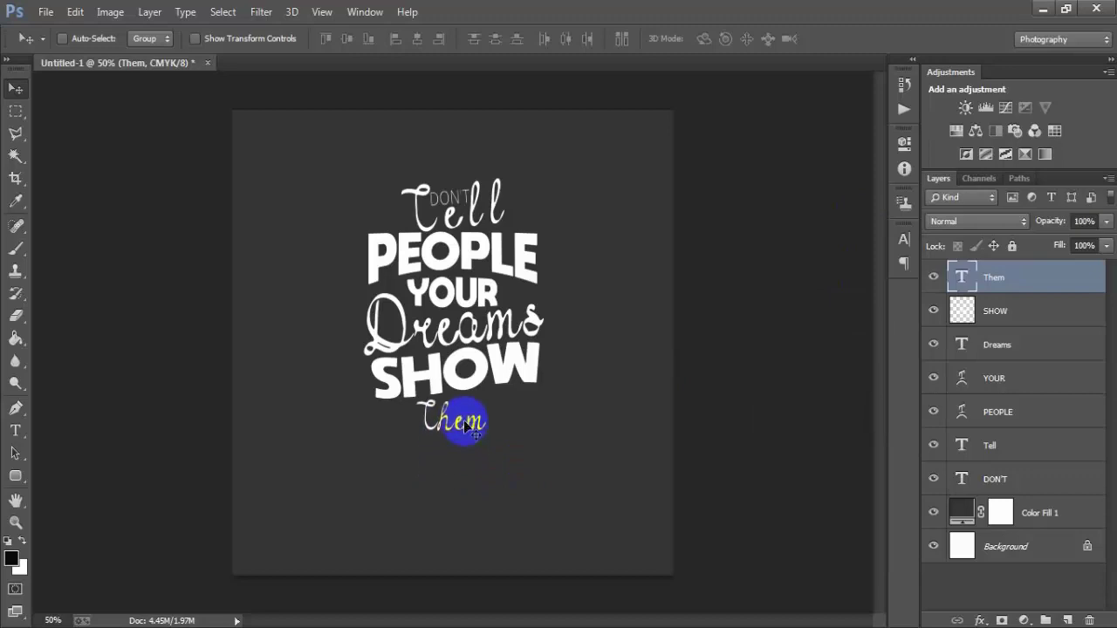
Scale Them to about 129% and tilt it -10.76°.
key(ctrl+t)
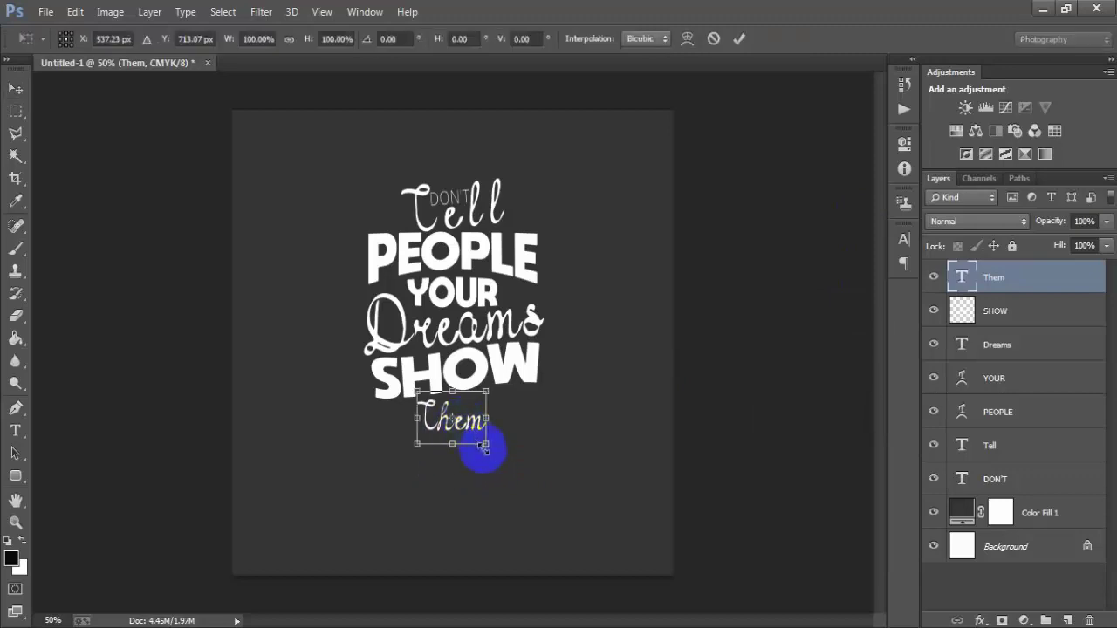
drag(487, 444, 512, 462)
drag(537, 517, 544, 486)
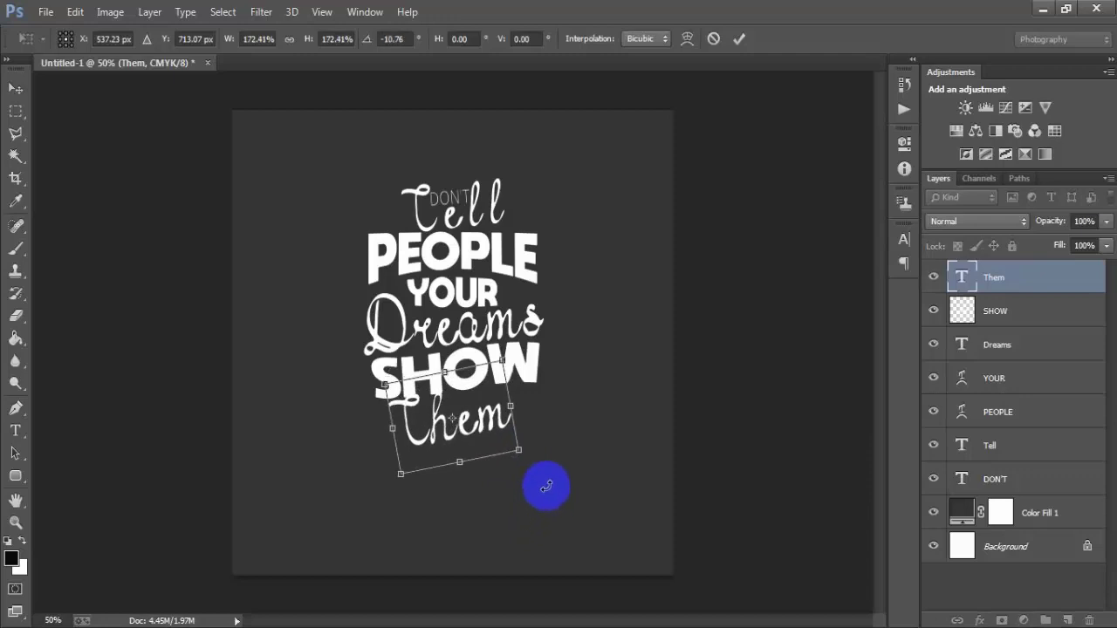
mouse_move(518, 448)
mouse_down()
mouse_move(506, 444)
mouse_move(530, 407)
mouse_move(531, 429)
mouse_up()
Nudge Them against the lower right of SHOW and commit the transform.
key(Up)
key(Up)
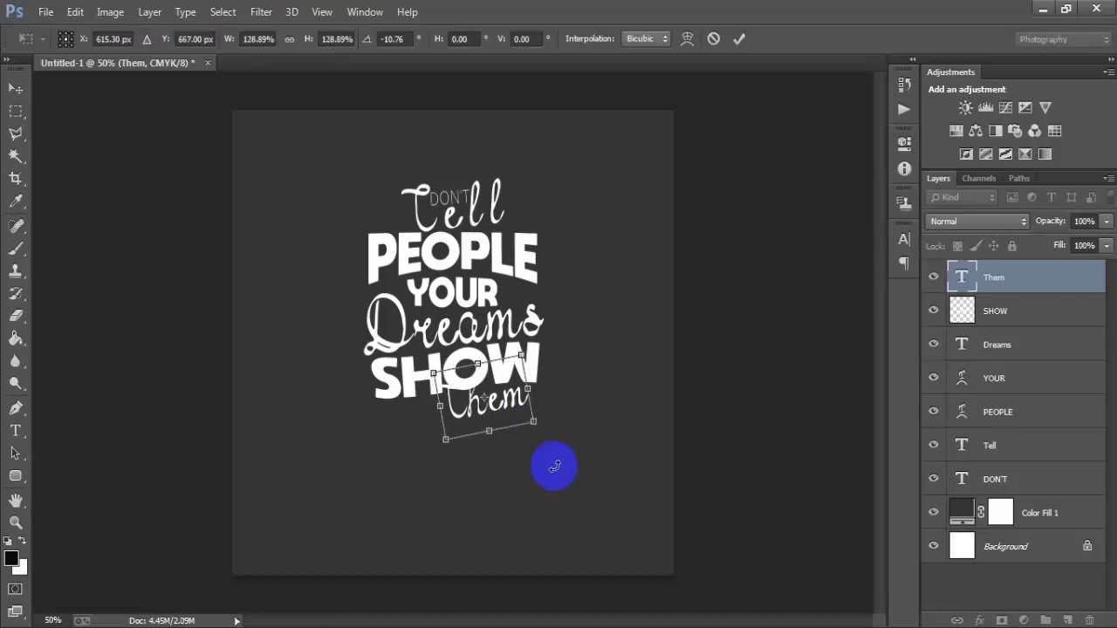
key(Up)
key(Up)
key(Up)
key(Left)
key(Left)
key(Left)
key(Left)
key(Down)
key(Down)
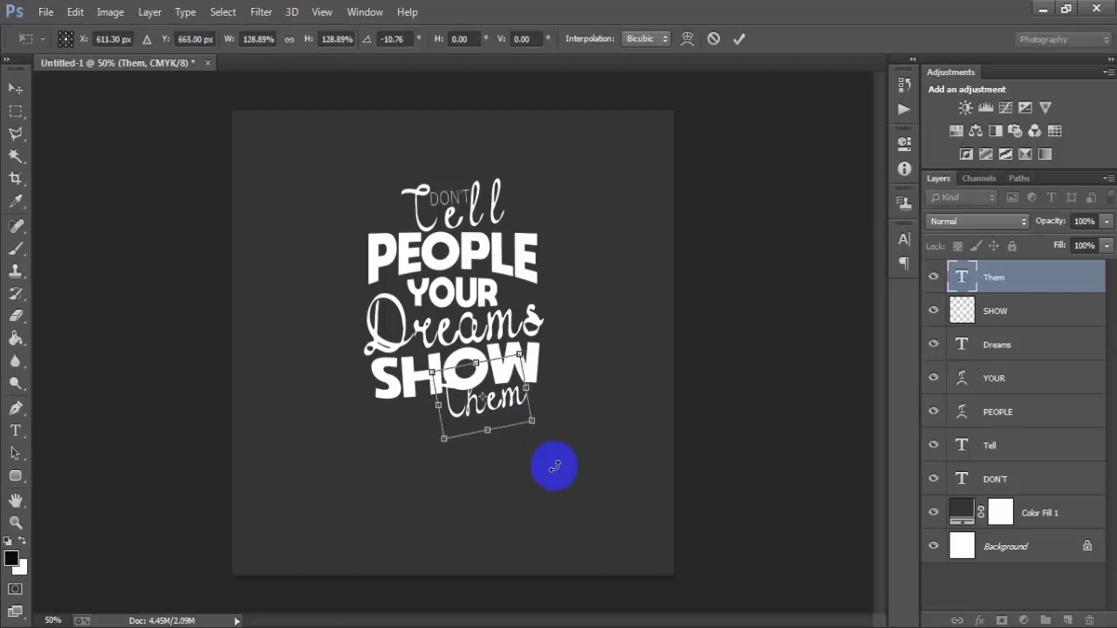
click(739, 39)
key(Down)
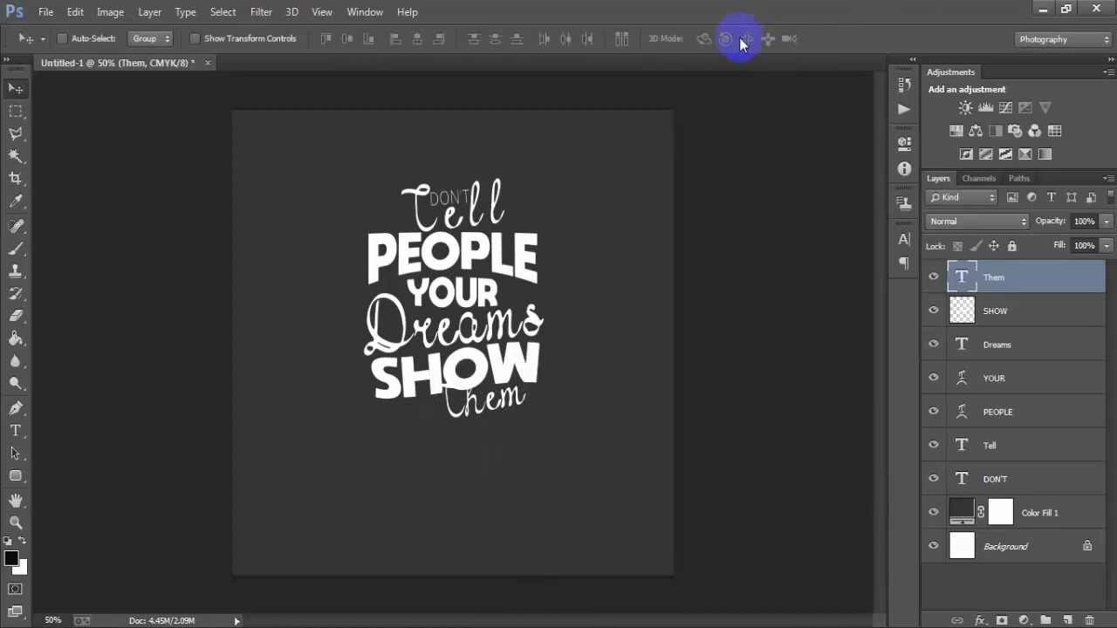
key(Down)
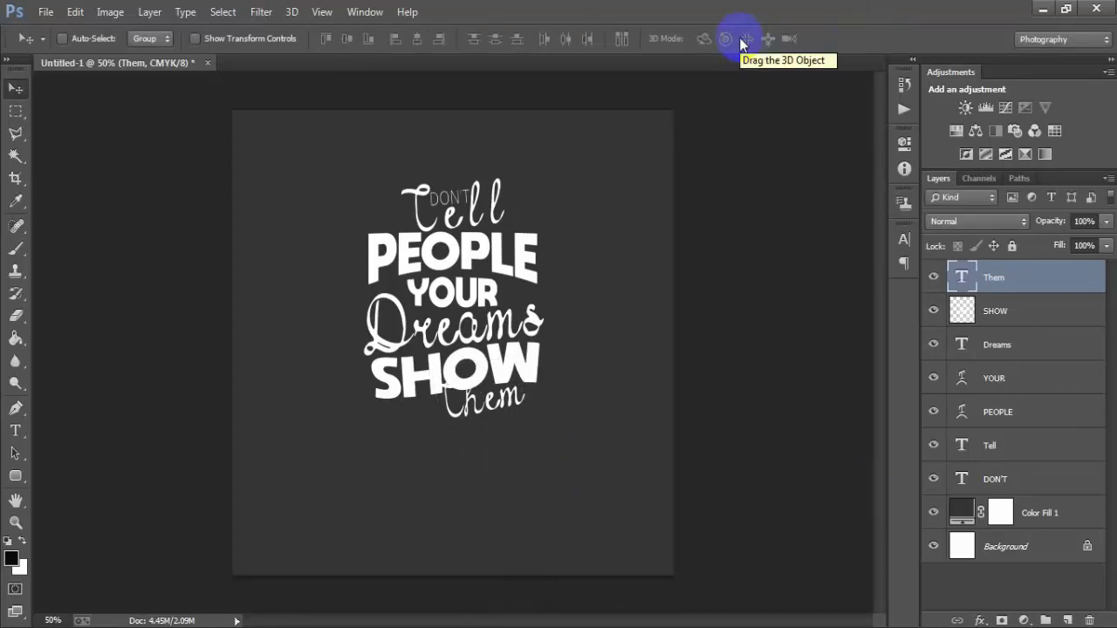
key(Down)
key(Down)
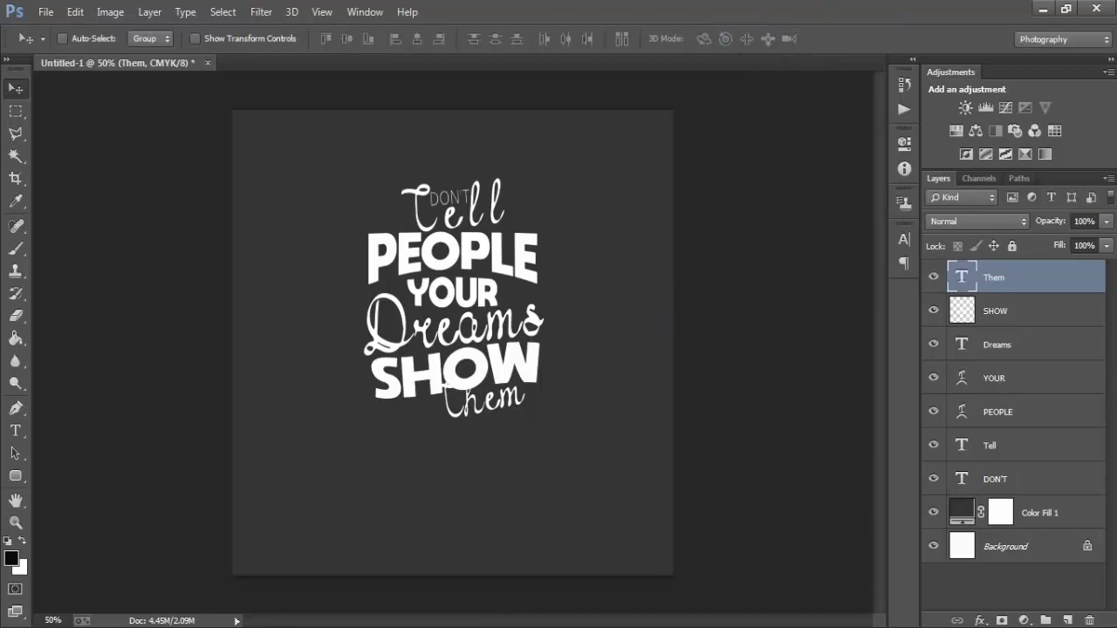
Load the Them outline as a selection and expand it by 6 pixels.
click(933, 277)
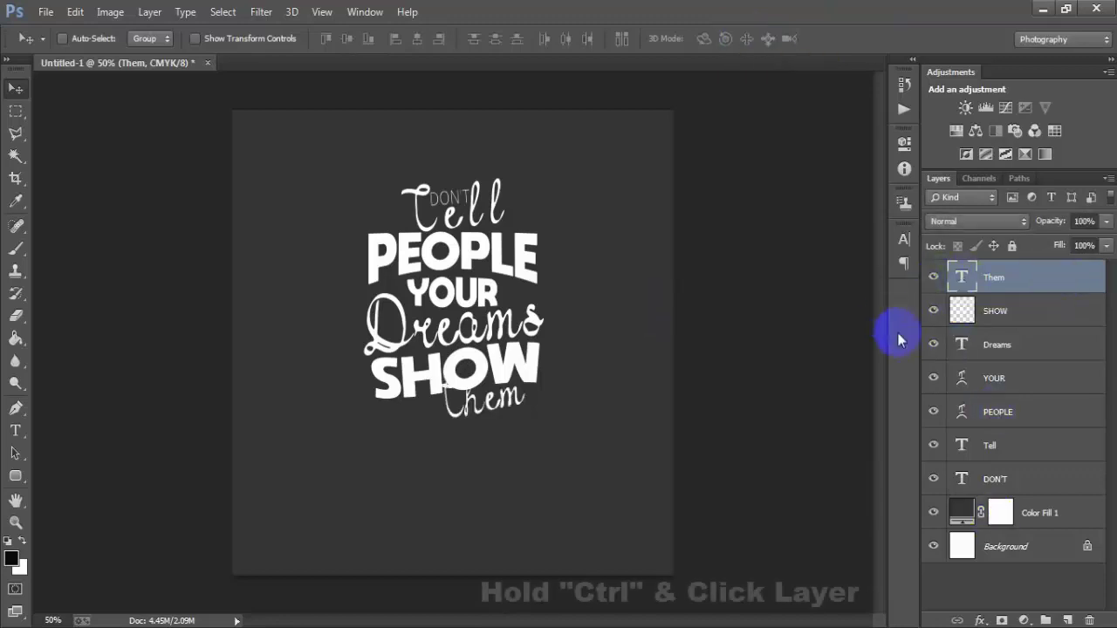
ctrl+click(961, 277)
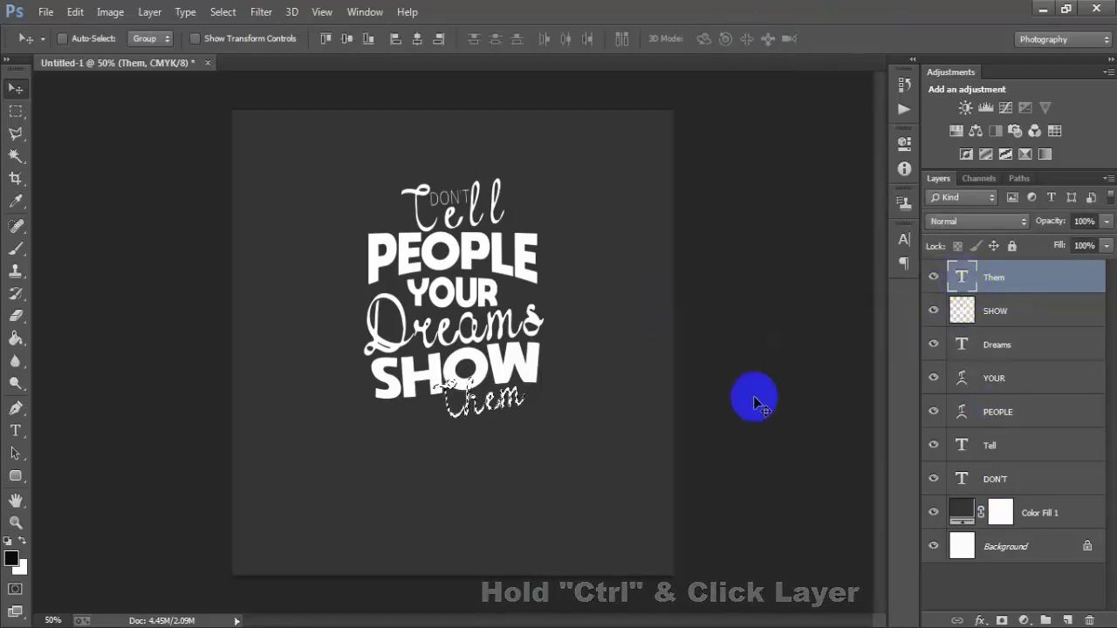
click(222, 11)
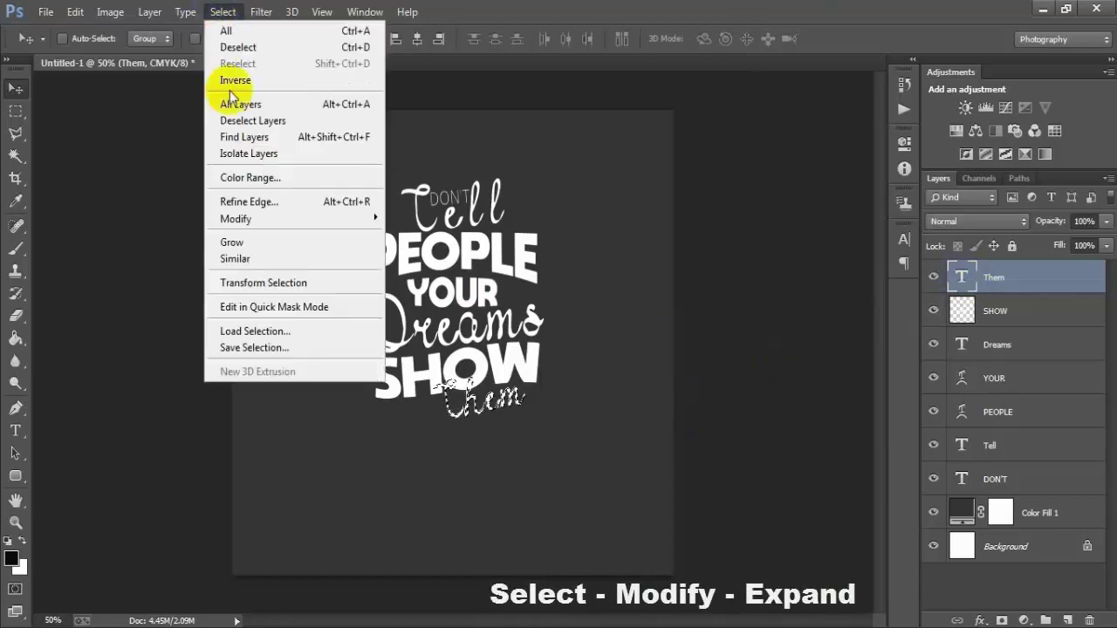
click(262, 219)
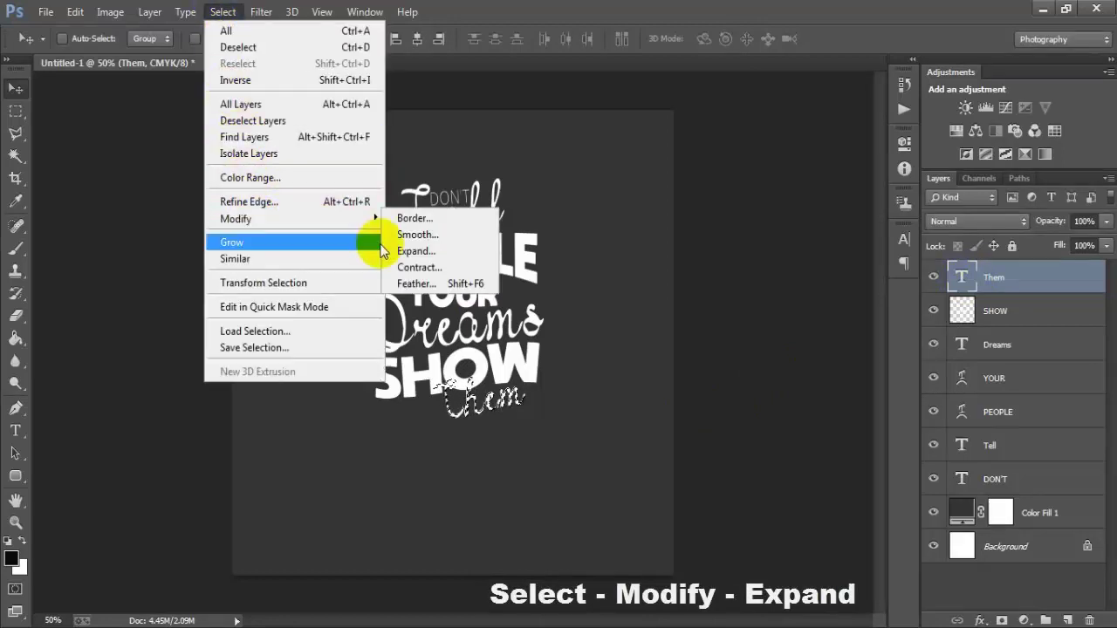
click(487, 260)
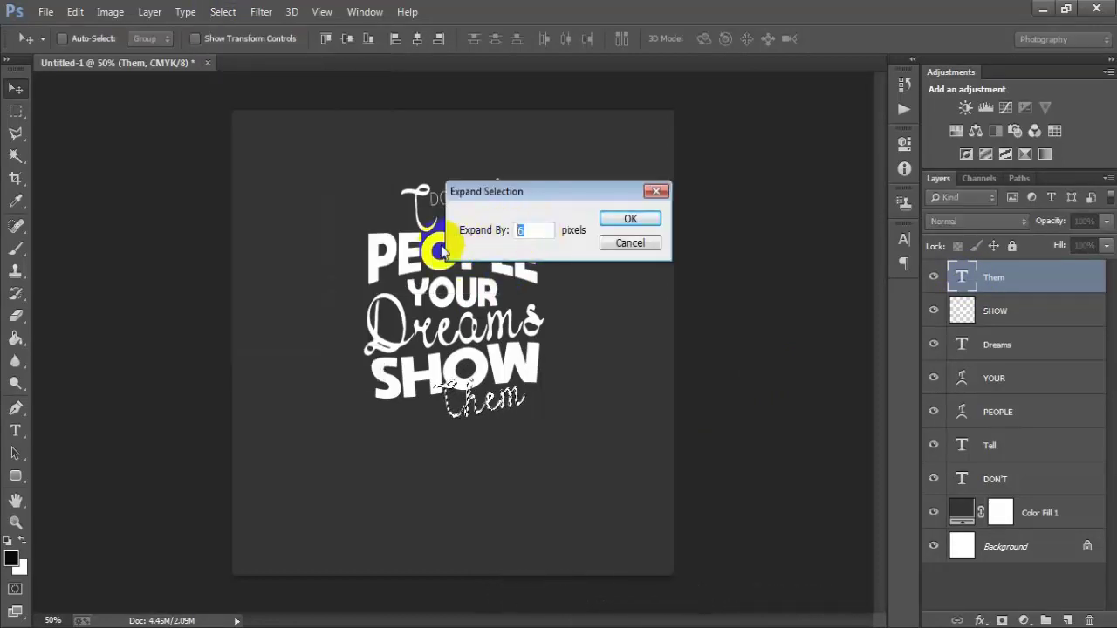
click(649, 218)
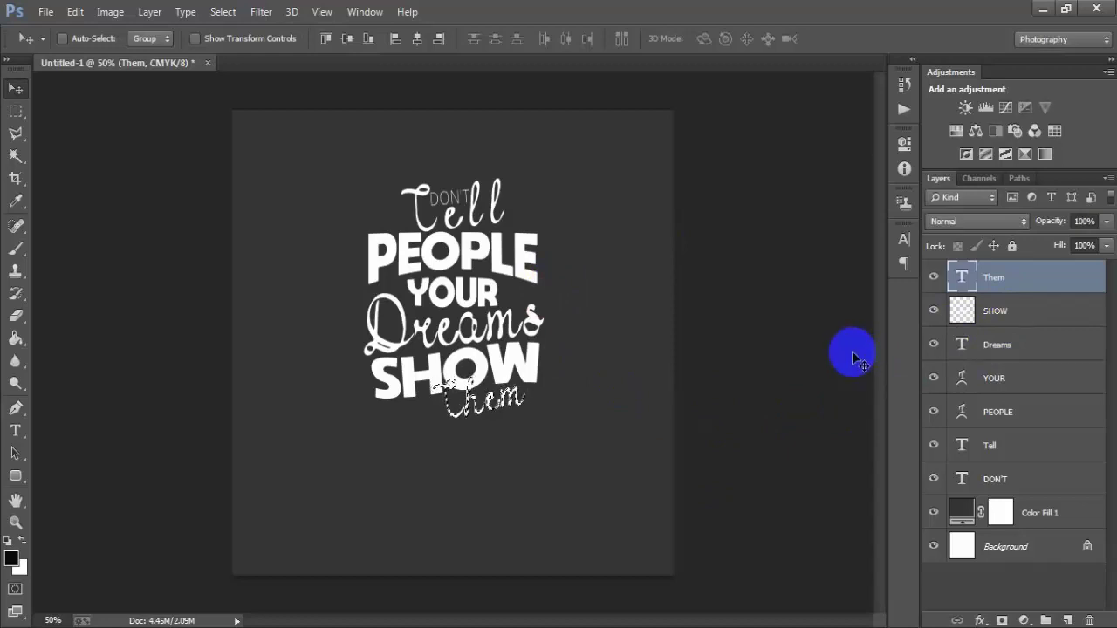
Reload the Them selection and expand it again by 6 pixels.
key(ctrl+d)
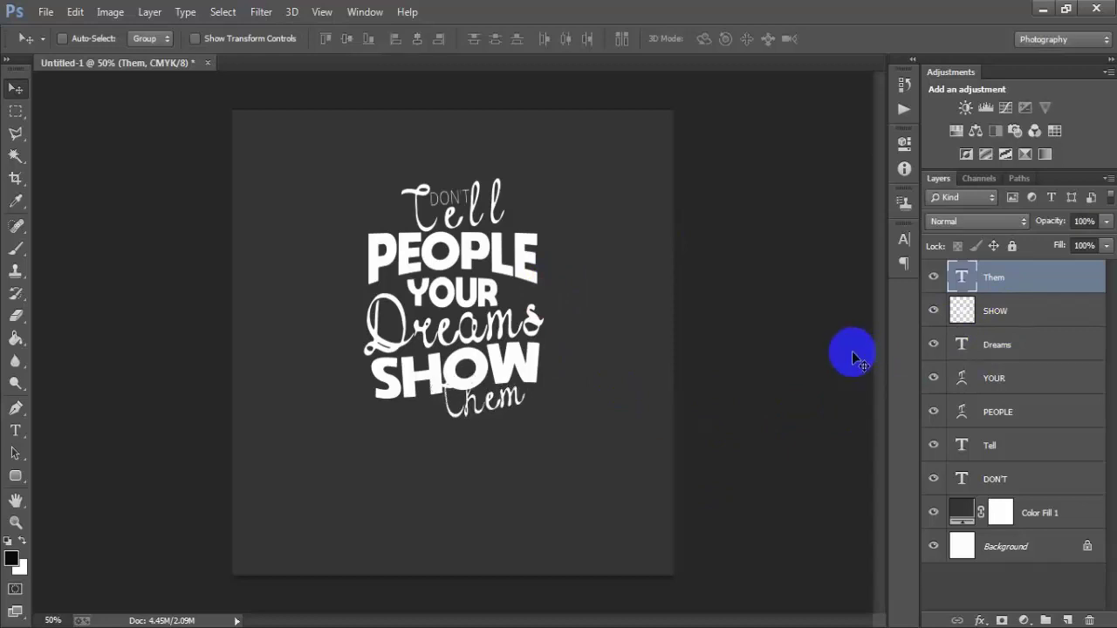
ctrl+click(961, 277)
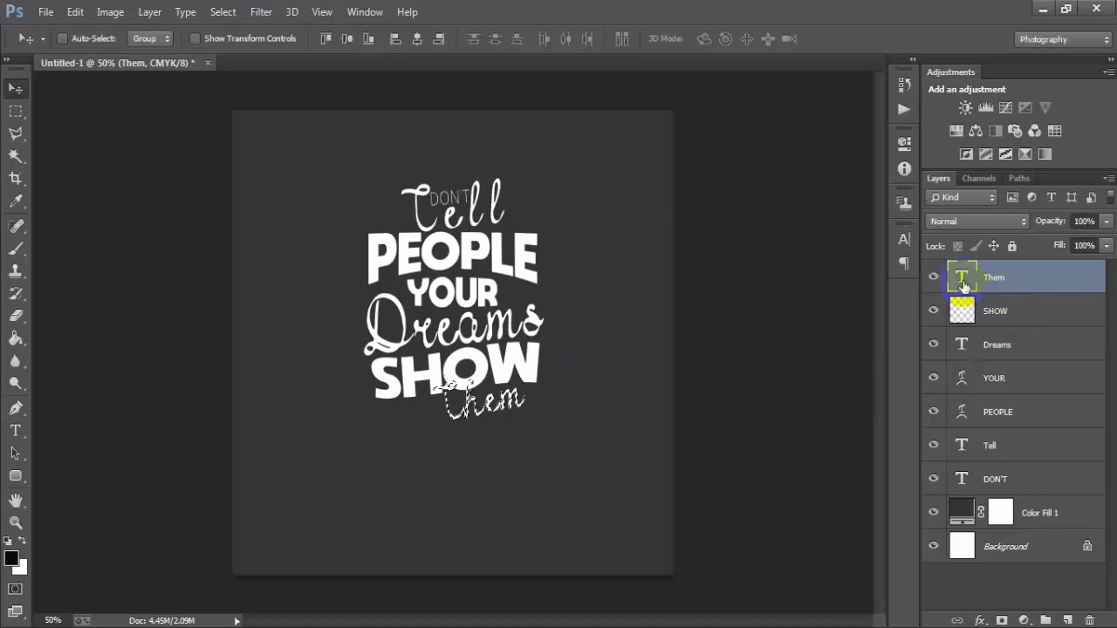
click(223, 11)
mouse_move(236, 218)
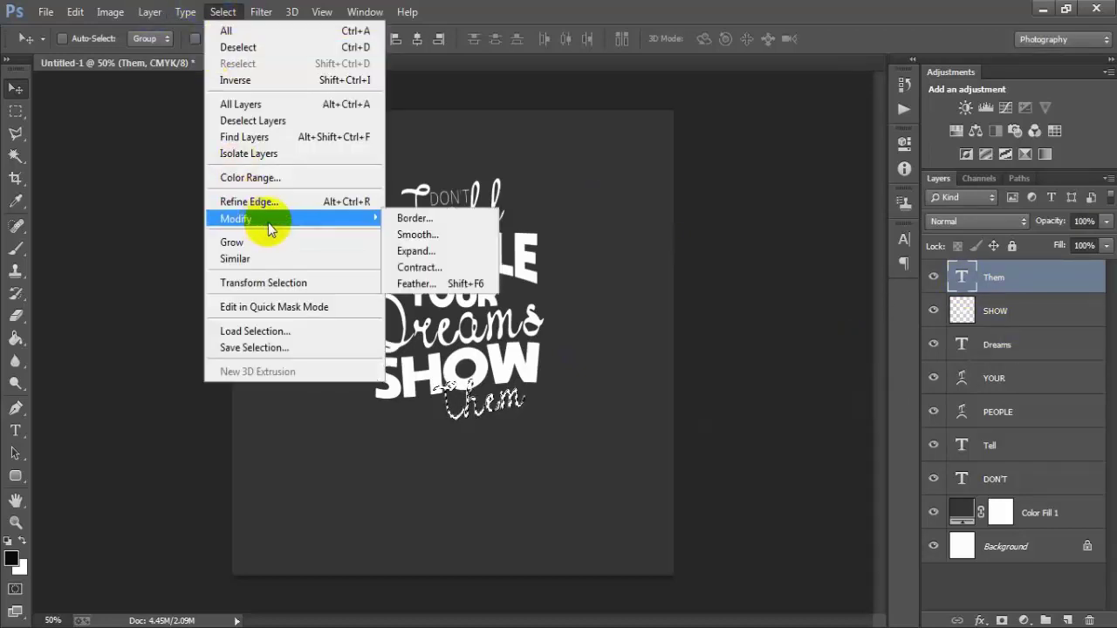
click(462, 250)
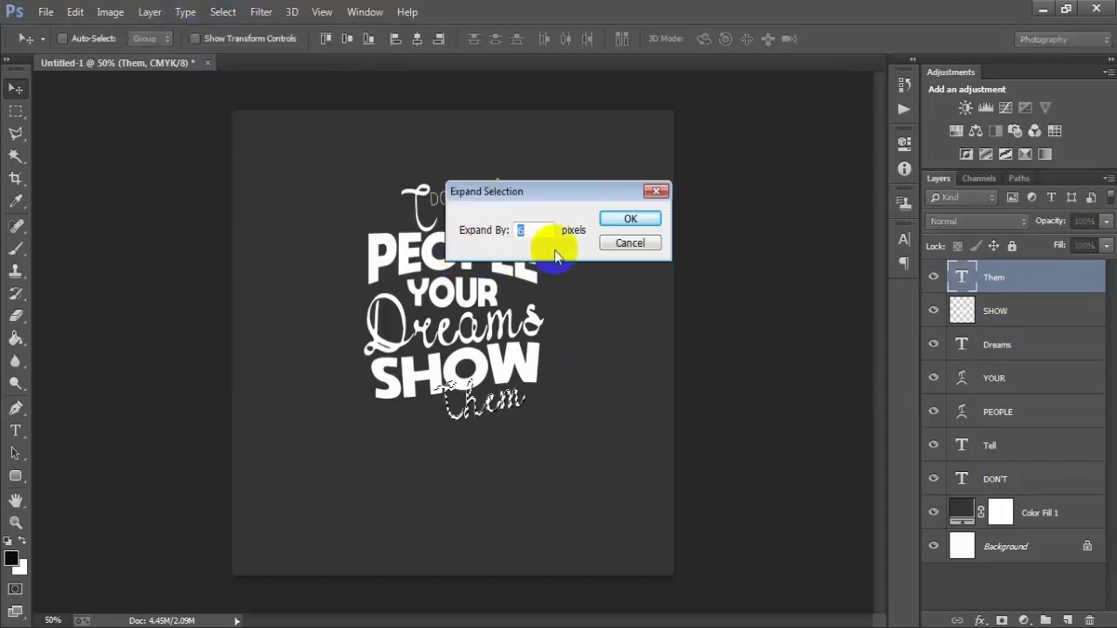
click(531, 230)
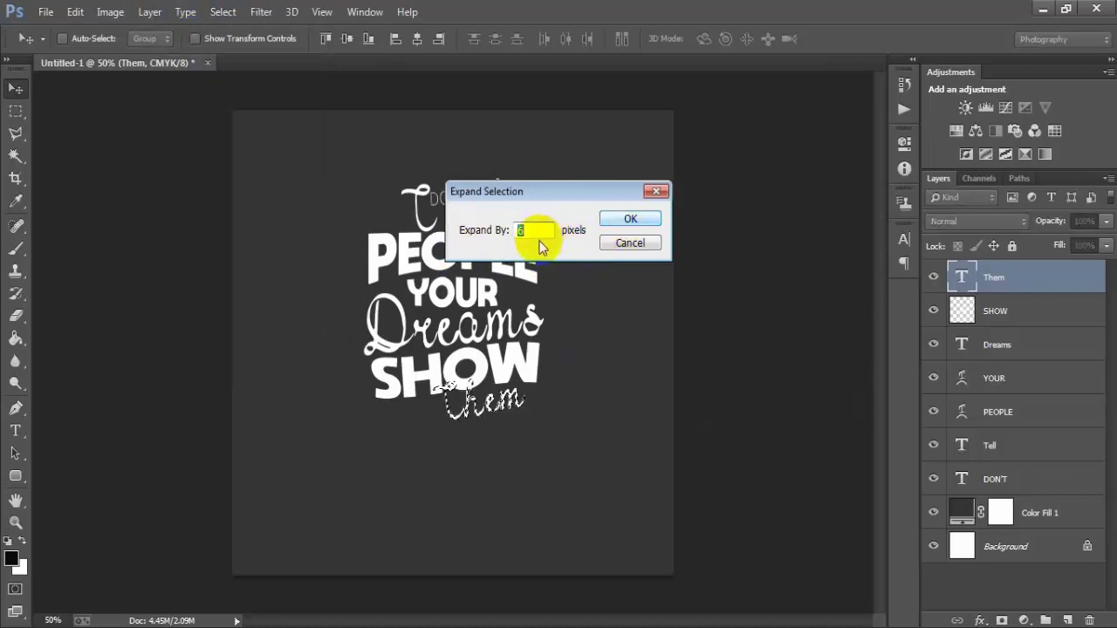
click(650, 224)
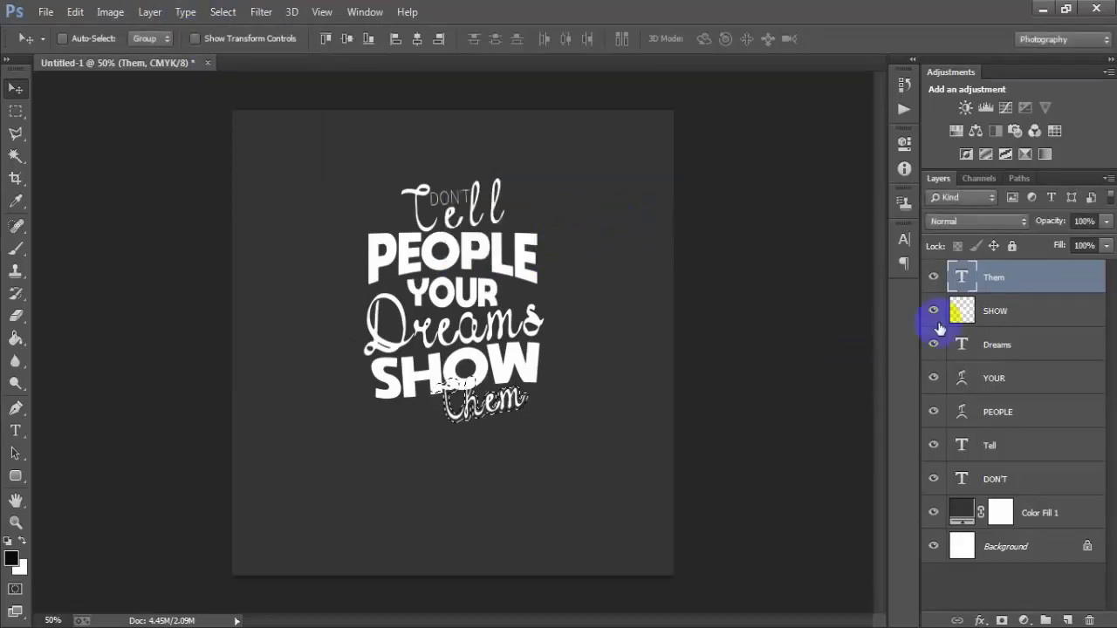
Delete the selected area from the SHOW layer and deselect.
click(999, 316)
key(Delete)
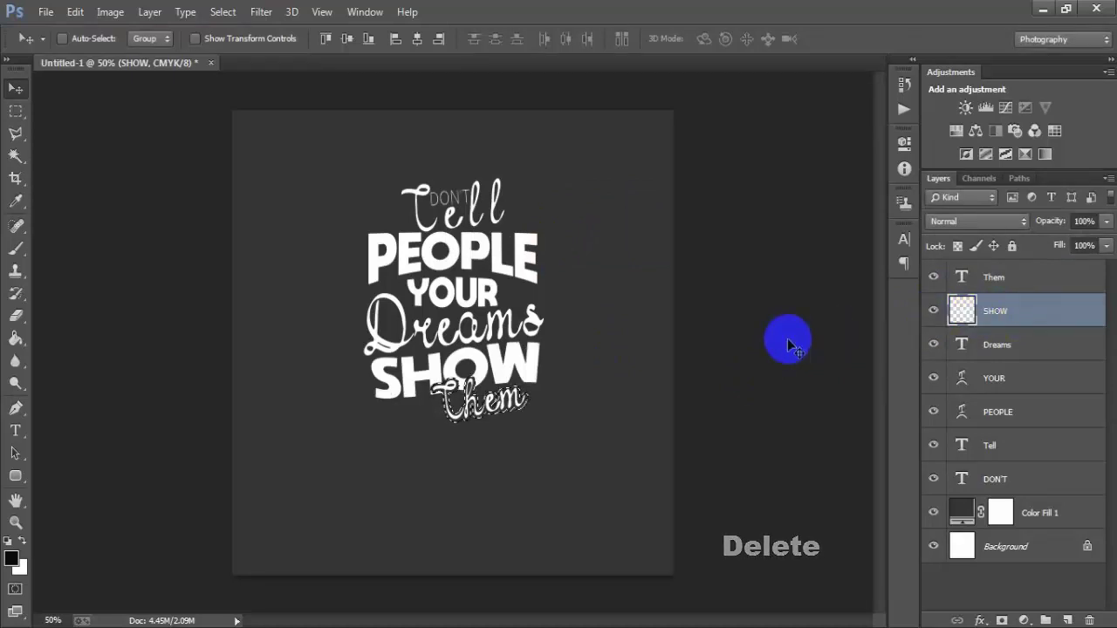
key(ctrl+d)
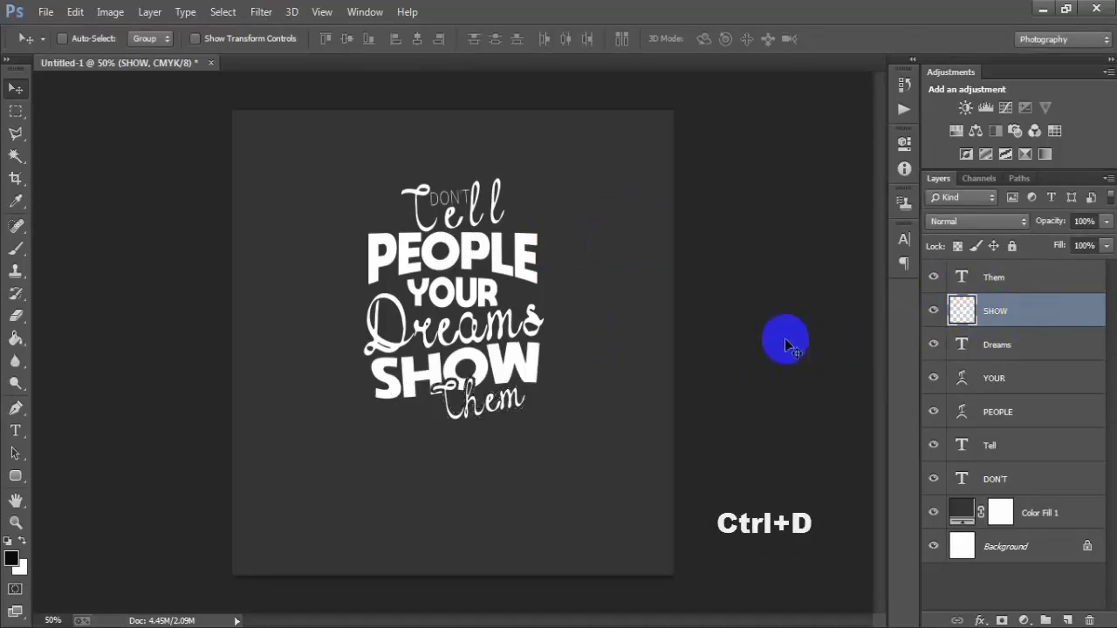
click(995, 277)
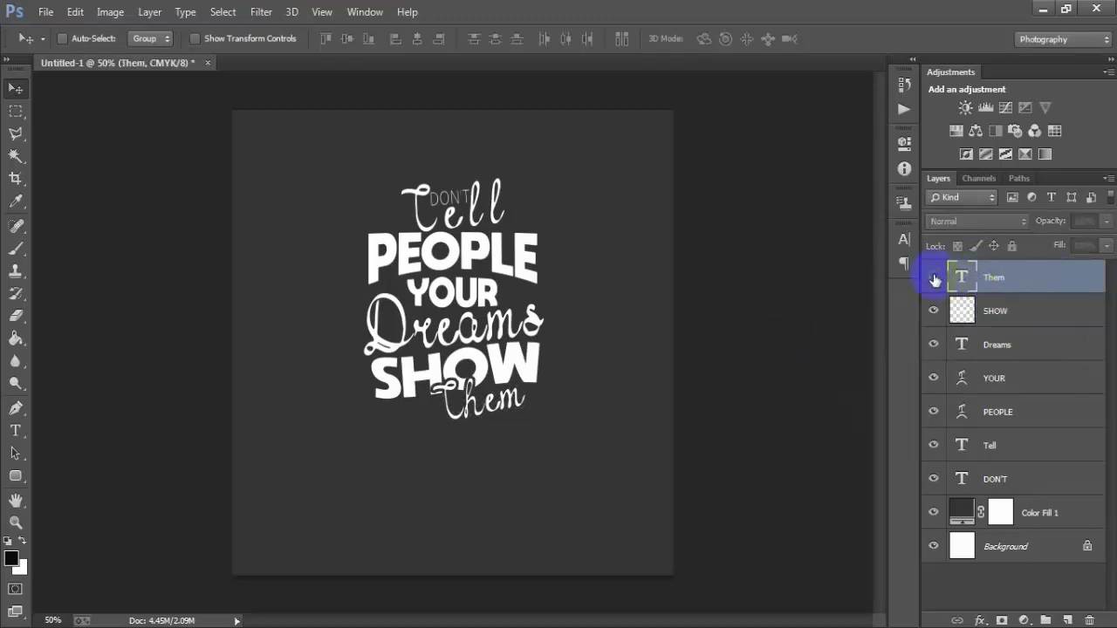
key(ctrl+shift+n)
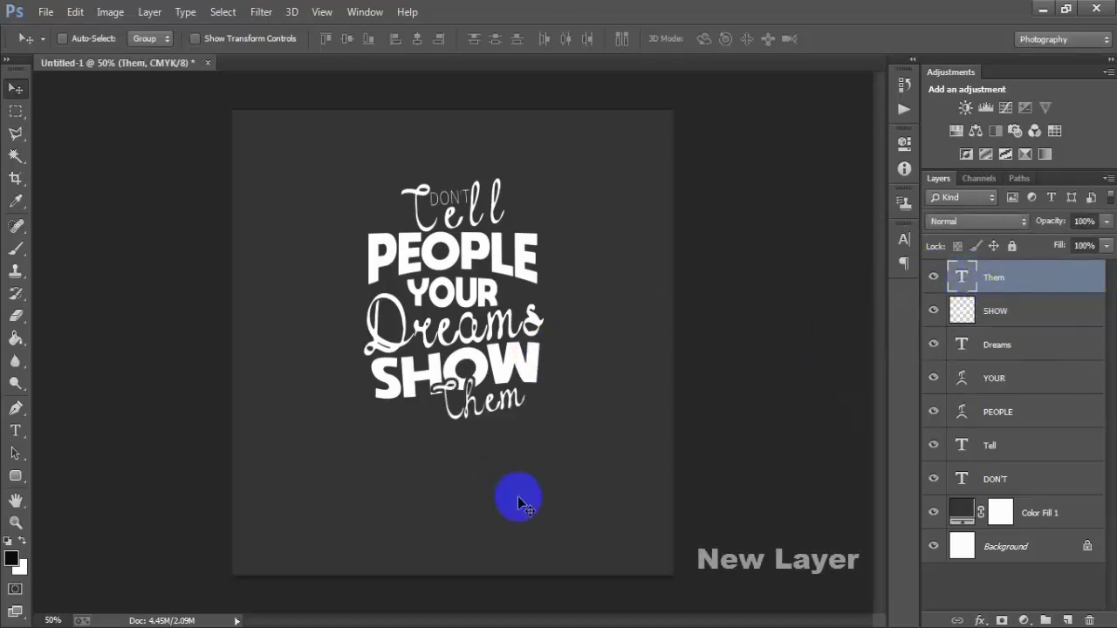
Add a new empty layer above Them and pick the standard Pen Tool.
click(1070, 619)
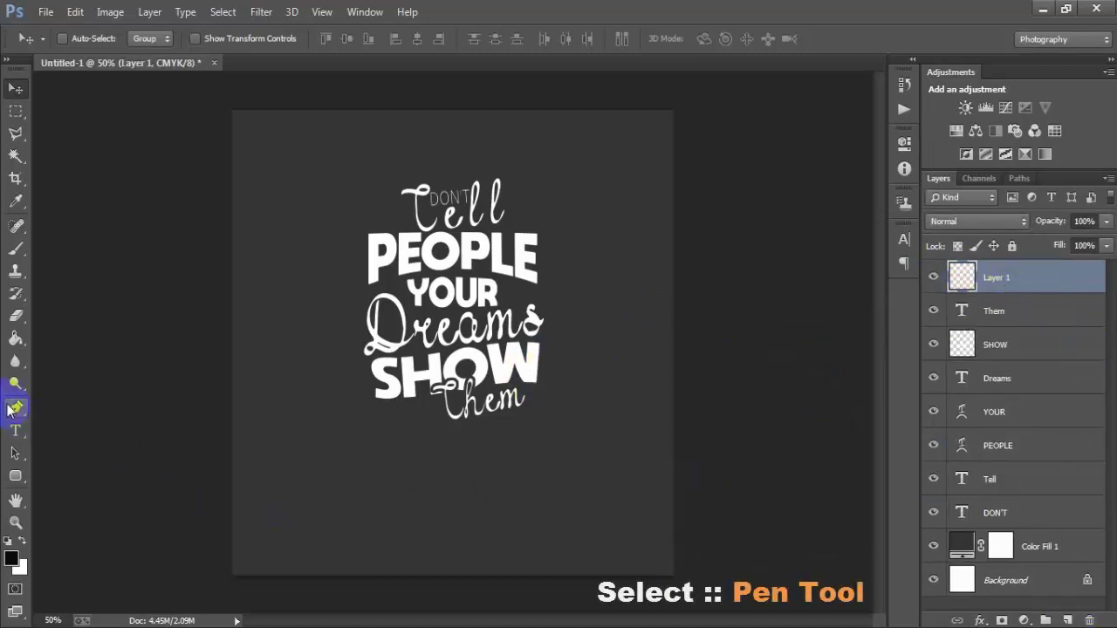
click(15, 407)
drag(15, 408, 70, 401)
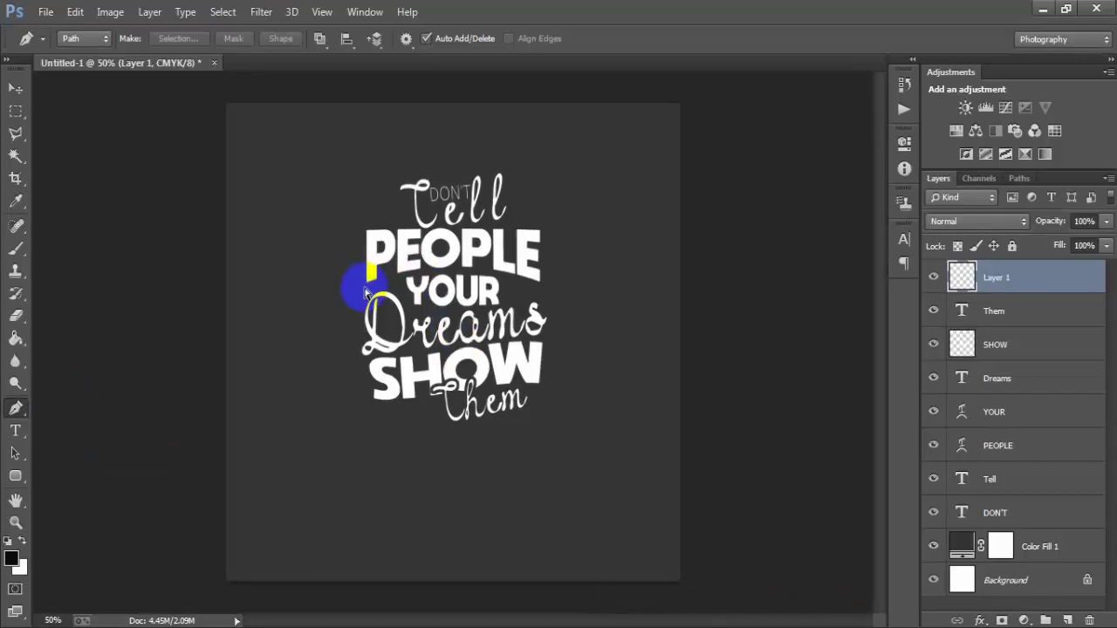
key(ctrl+plus)
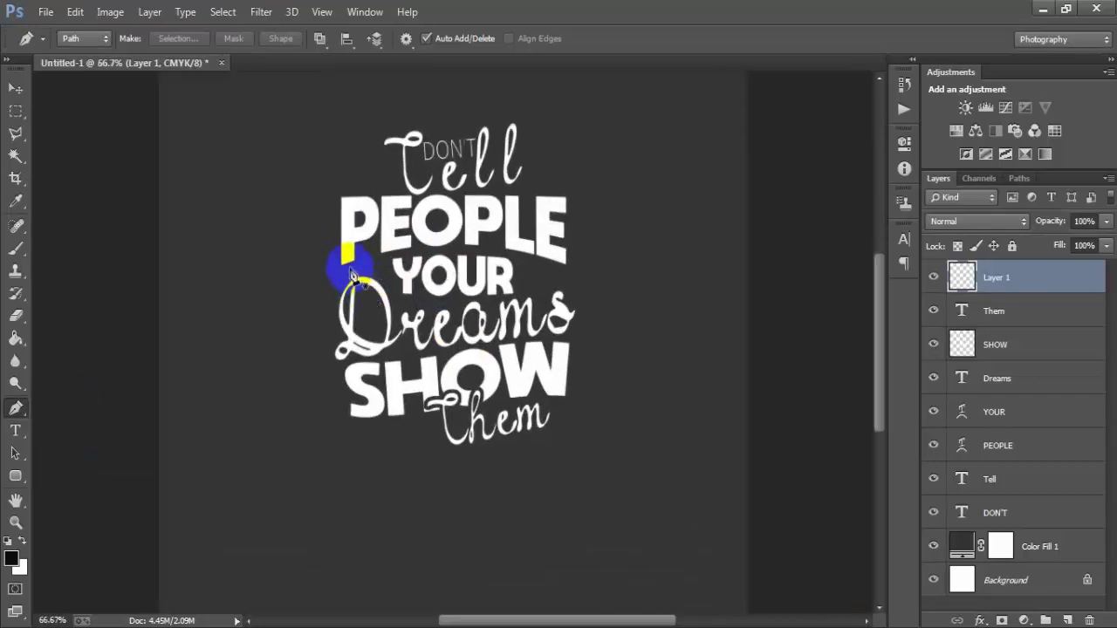
Draw a curved swoosh path from left of YOUR to beneath the E of PEOPLE.
click(342, 267)
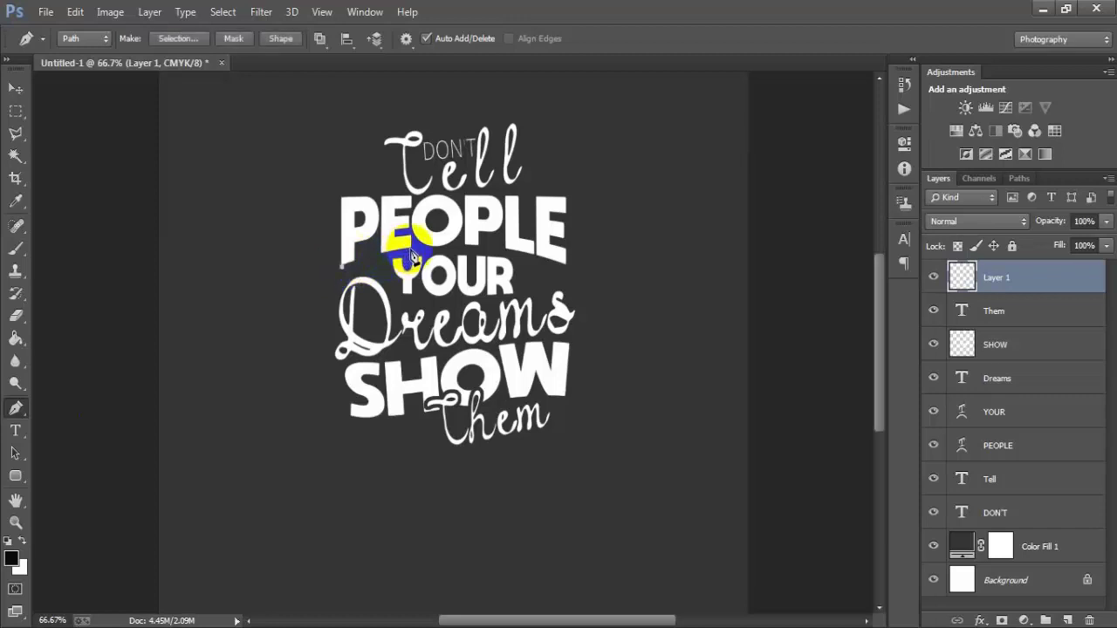
click(416, 252)
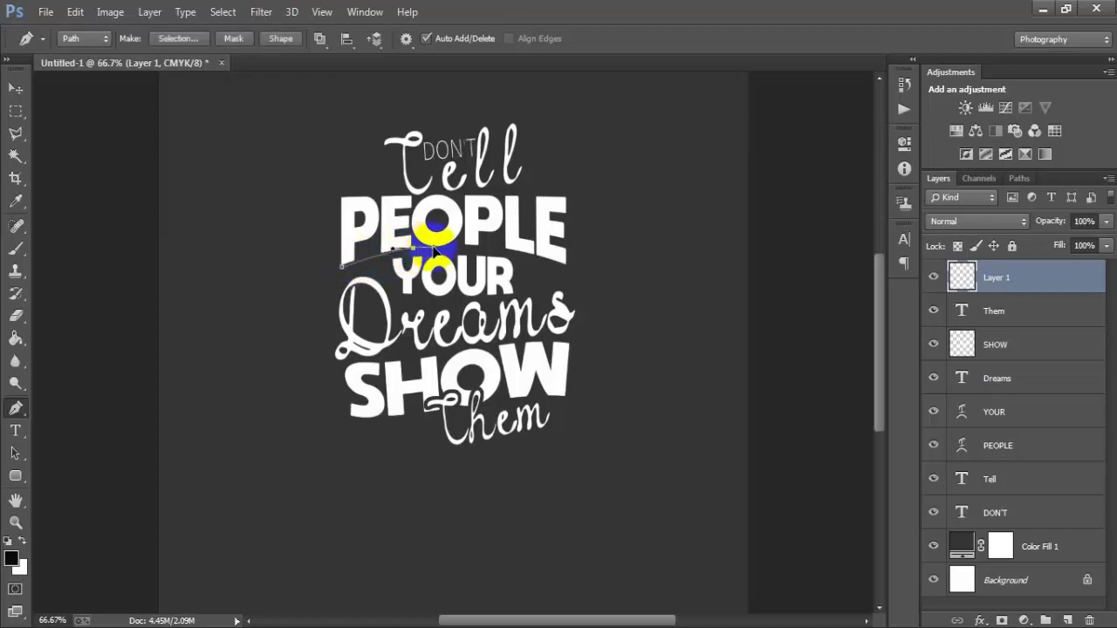
drag(422, 250, 438, 253)
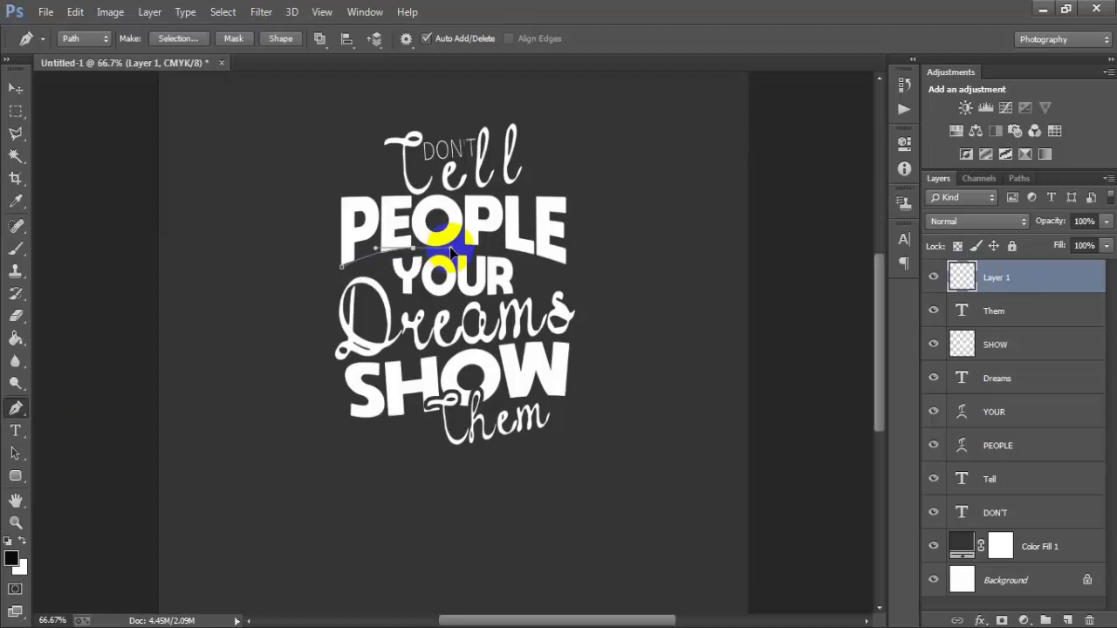
drag(451, 250, 417, 253)
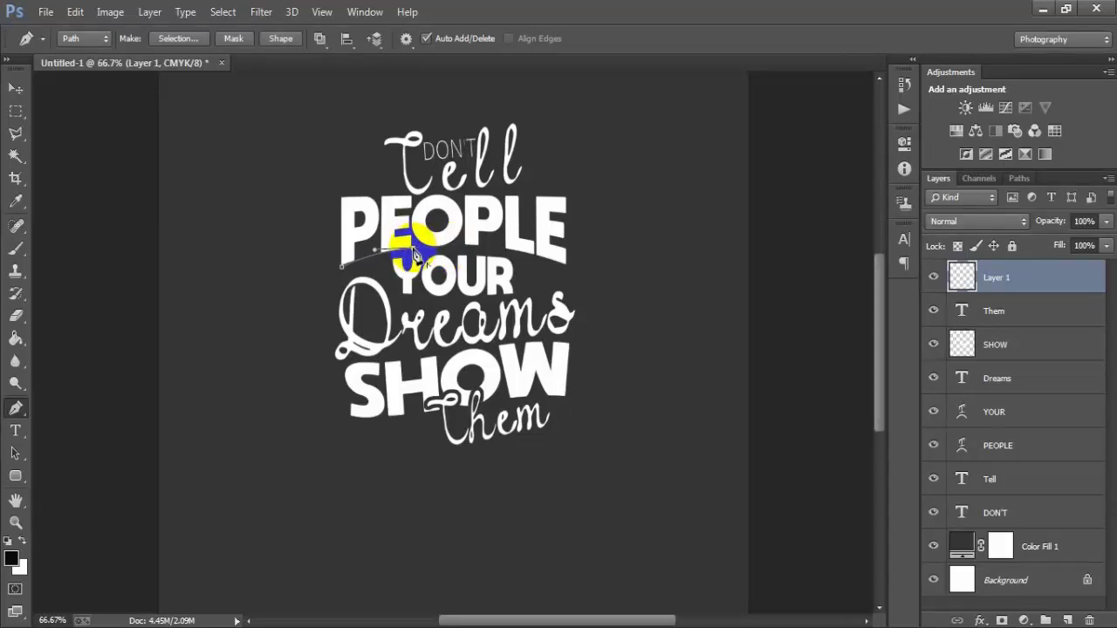
drag(414, 254, 329, 291)
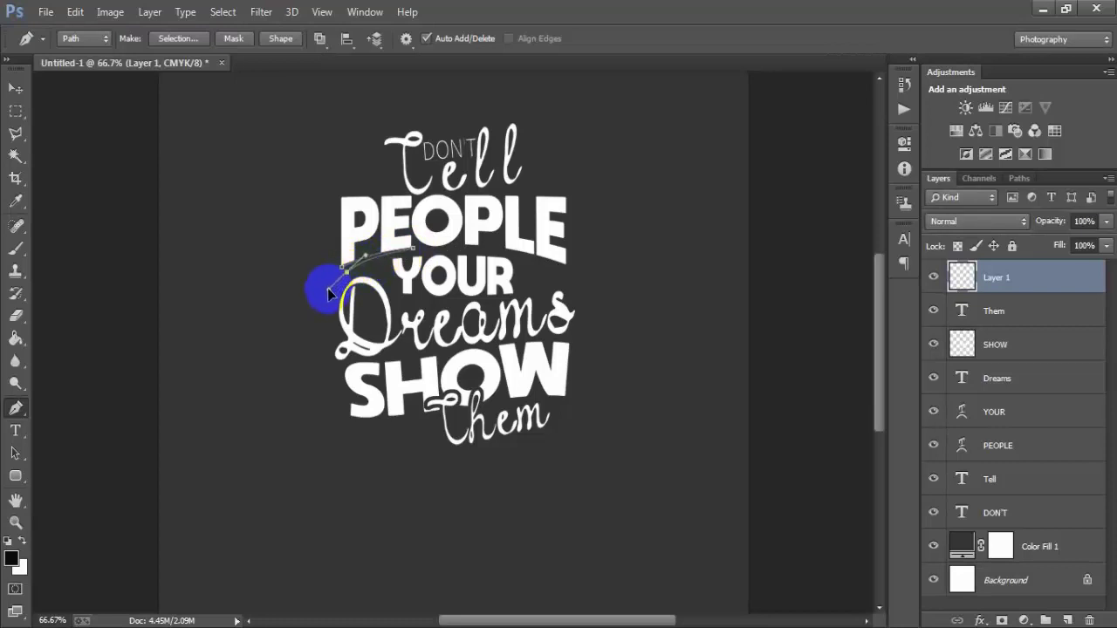
drag(327, 293, 327, 288)
alt+click(344, 268)
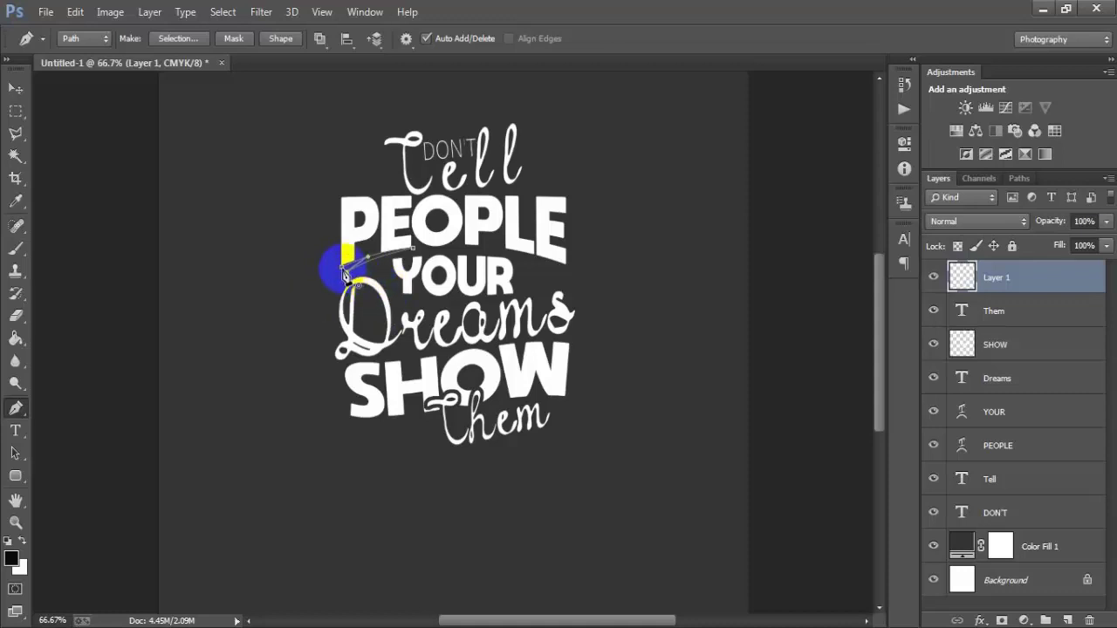
click(365, 269)
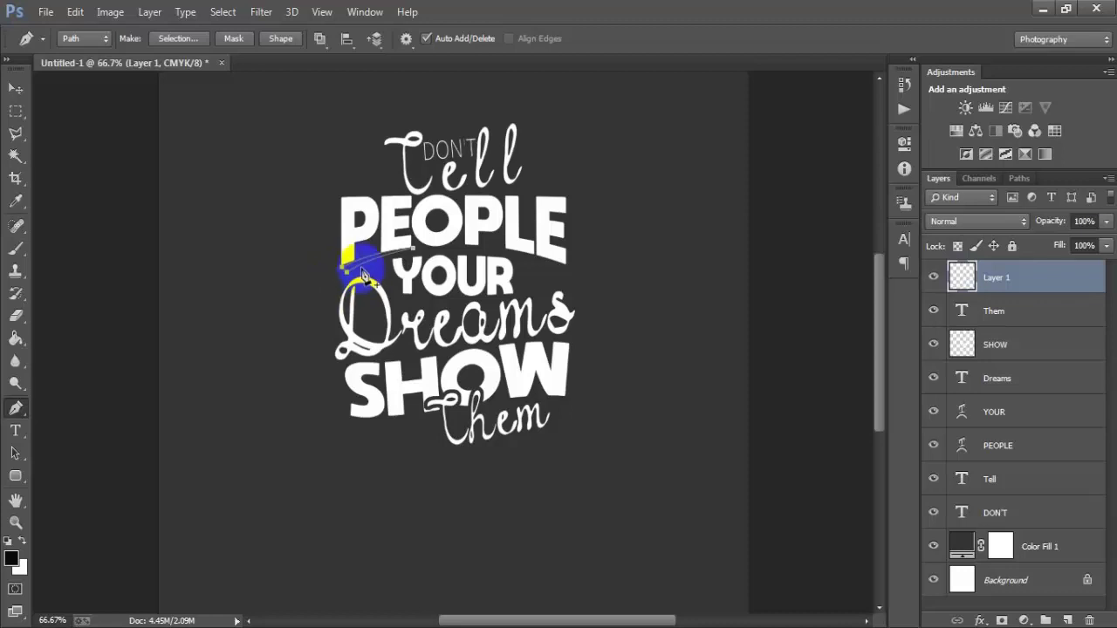
Convert the swoosh path to a selection, fill it white, deselect, and reset default colours.
right_click(365, 269)
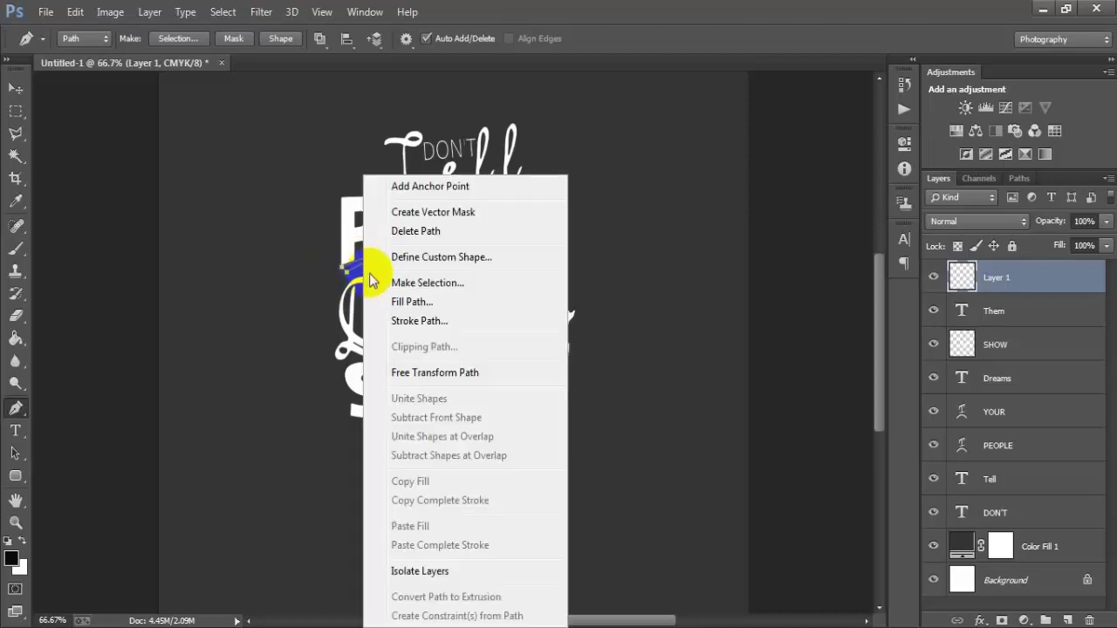
click(460, 283)
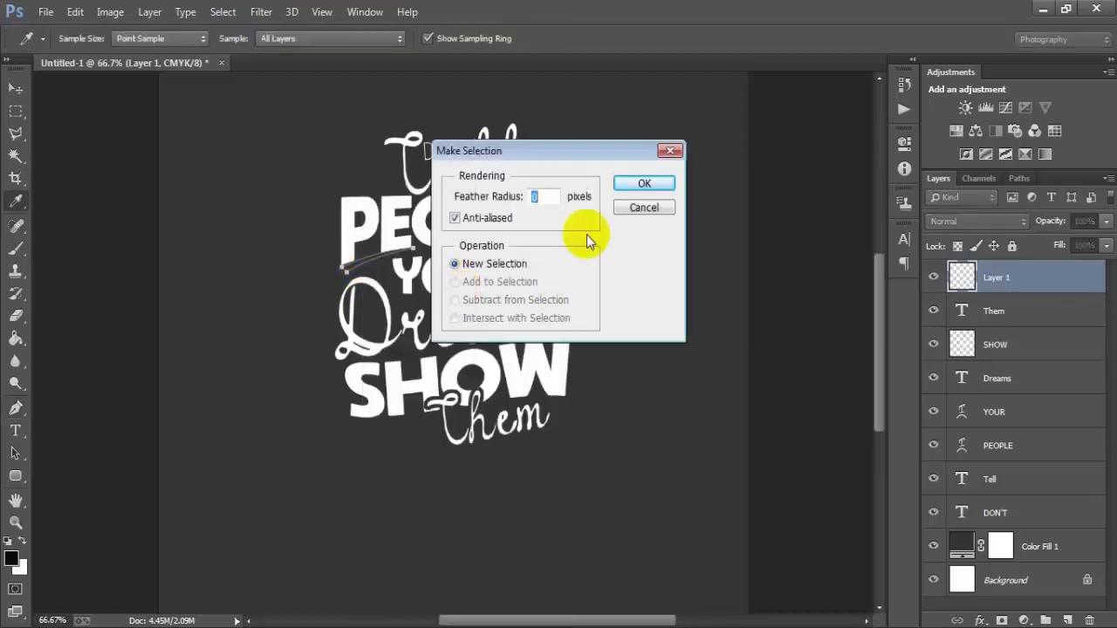
click(644, 183)
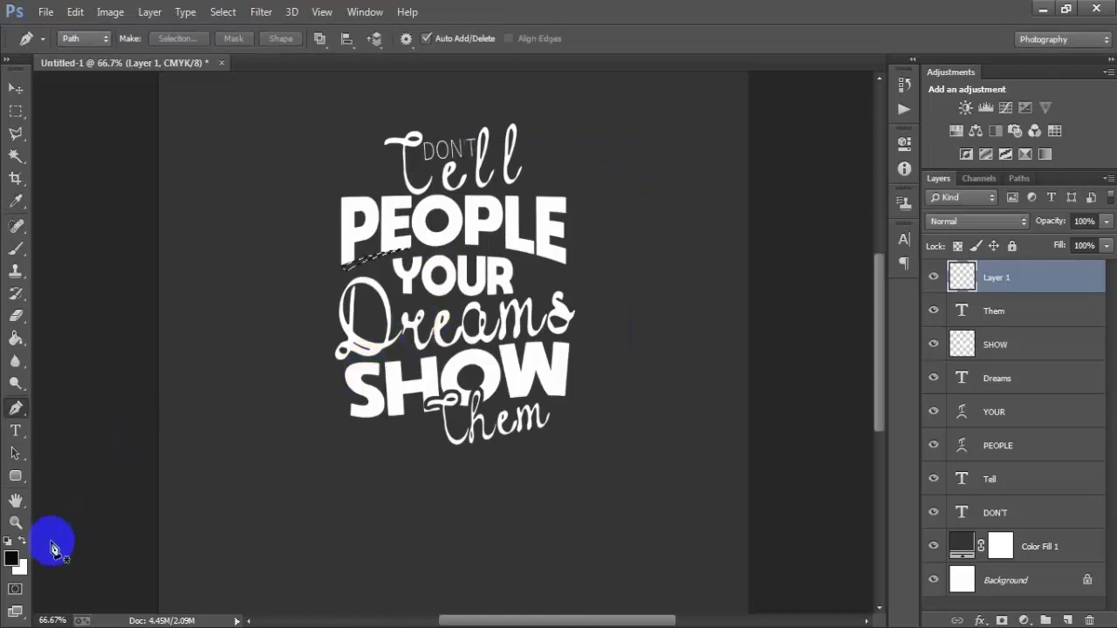
click(15, 89)
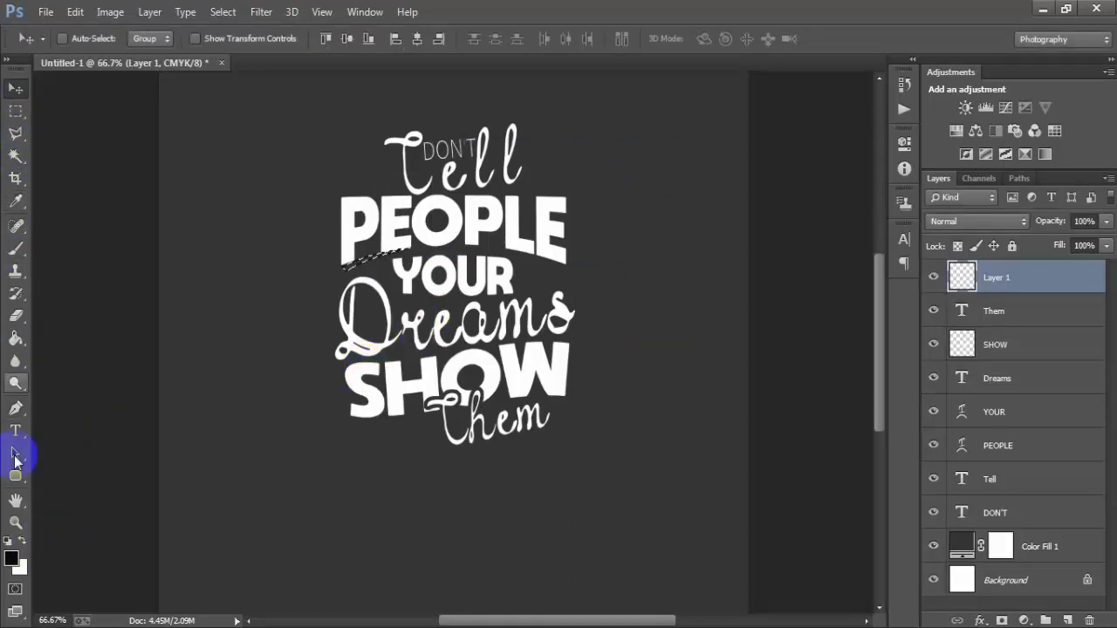
click(22, 542)
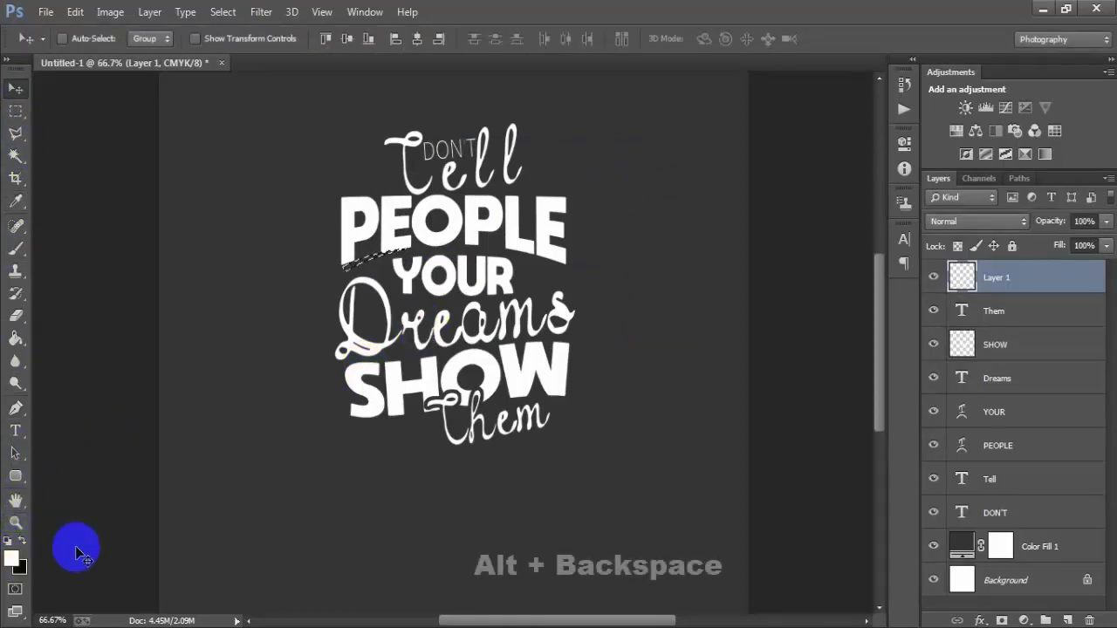
key(alt+BackSpace)
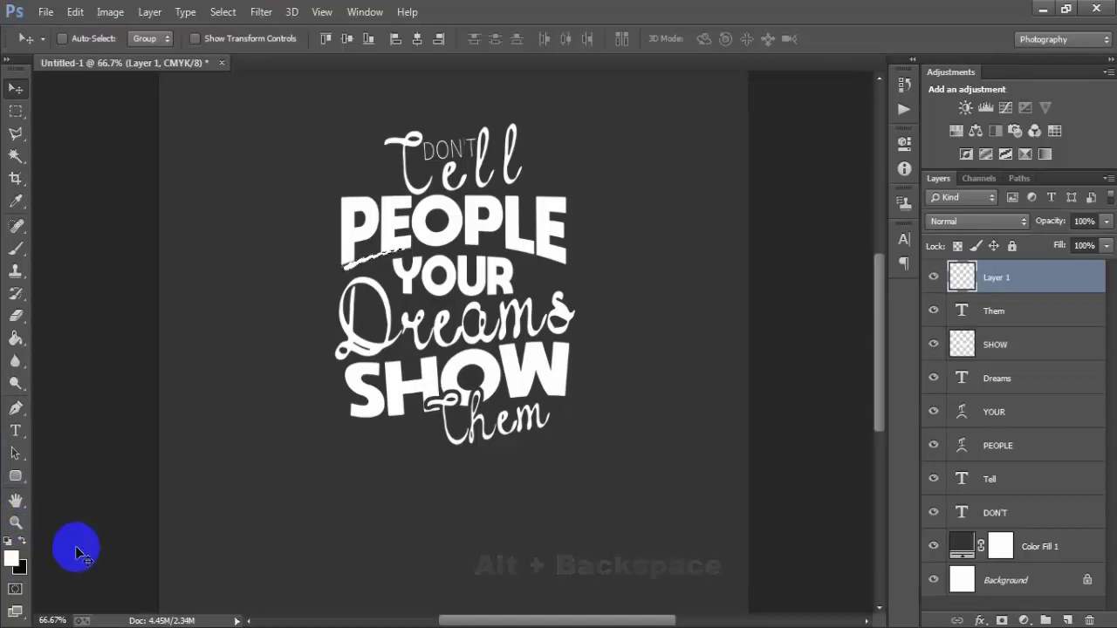
key(ctrl+d)
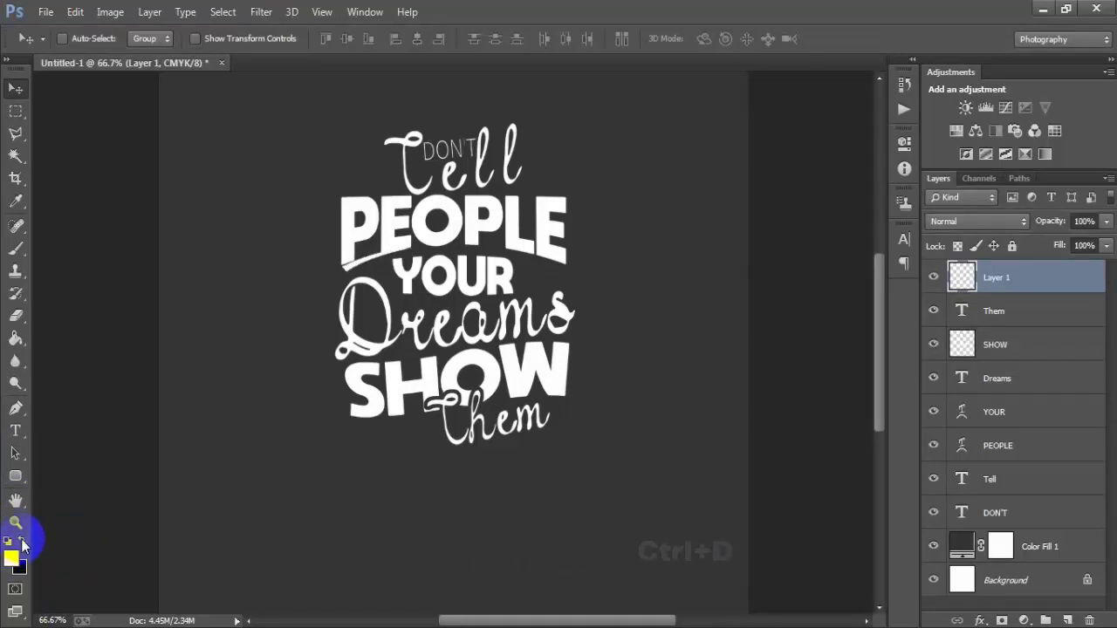
click(9, 541)
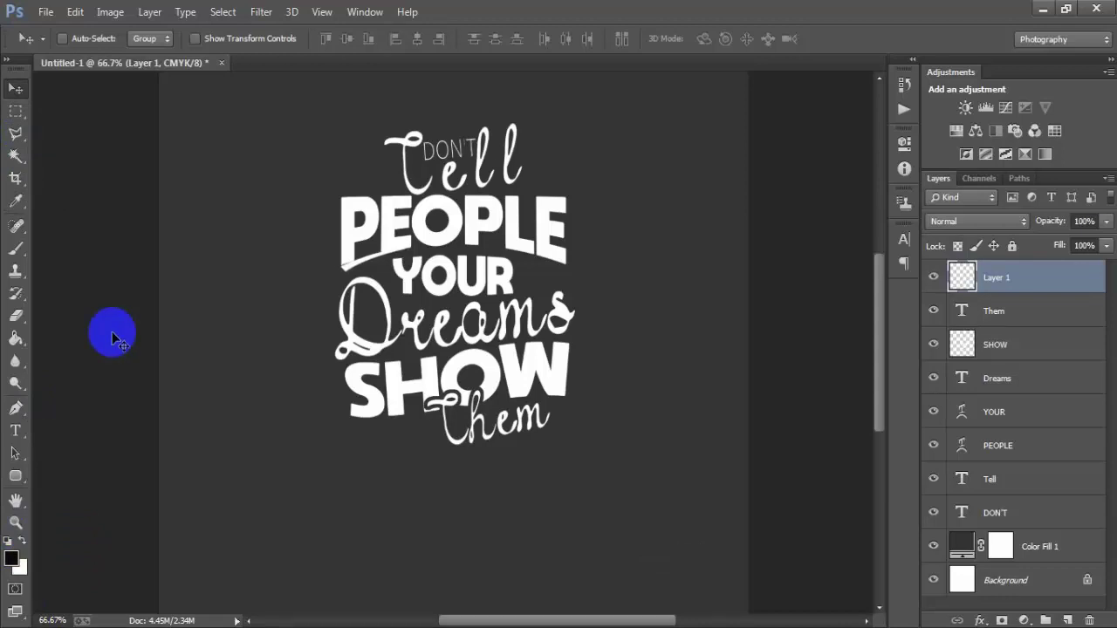
Rotate the swoosh about -0.38° and nudge it up slightly beneath PEOPLE.
key(ctrl+t)
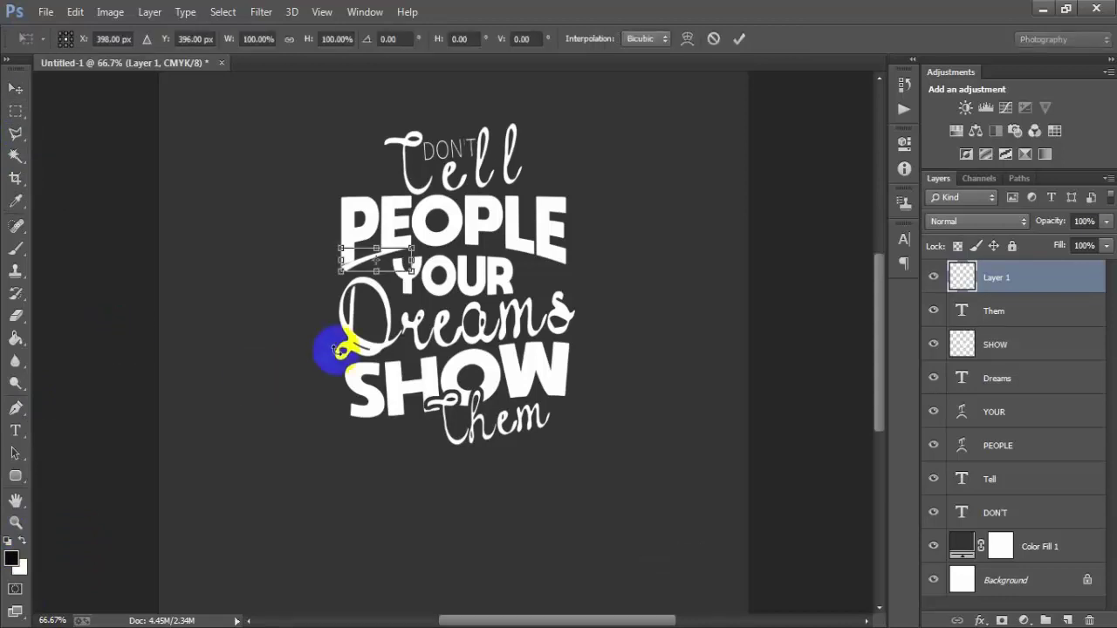
drag(429, 294, 454, 289)
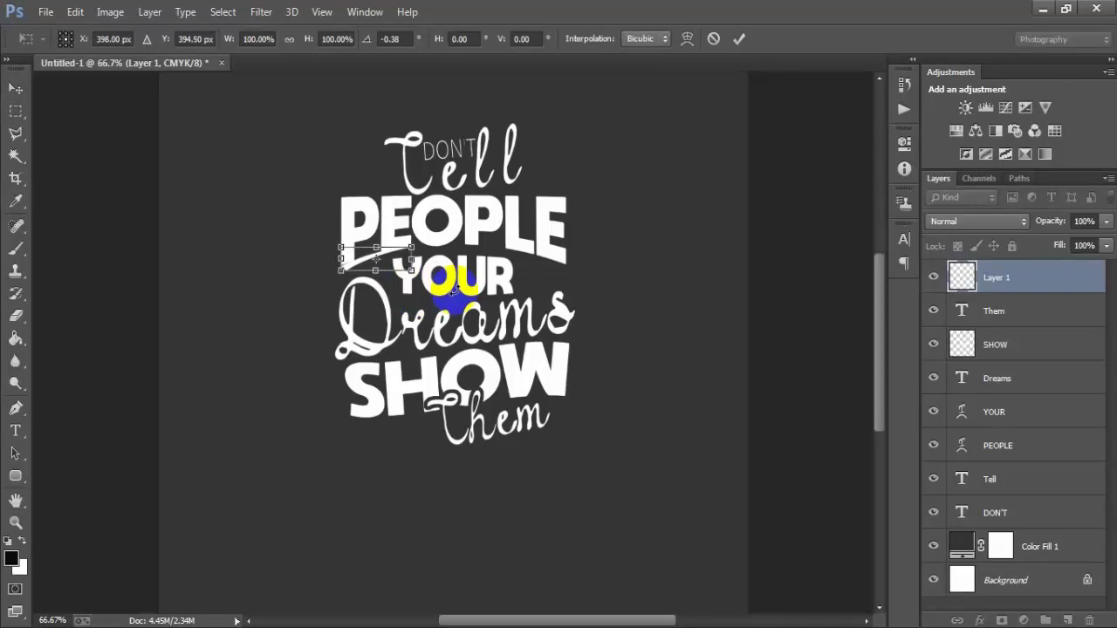
drag(453, 291, 453, 290)
key(Return)
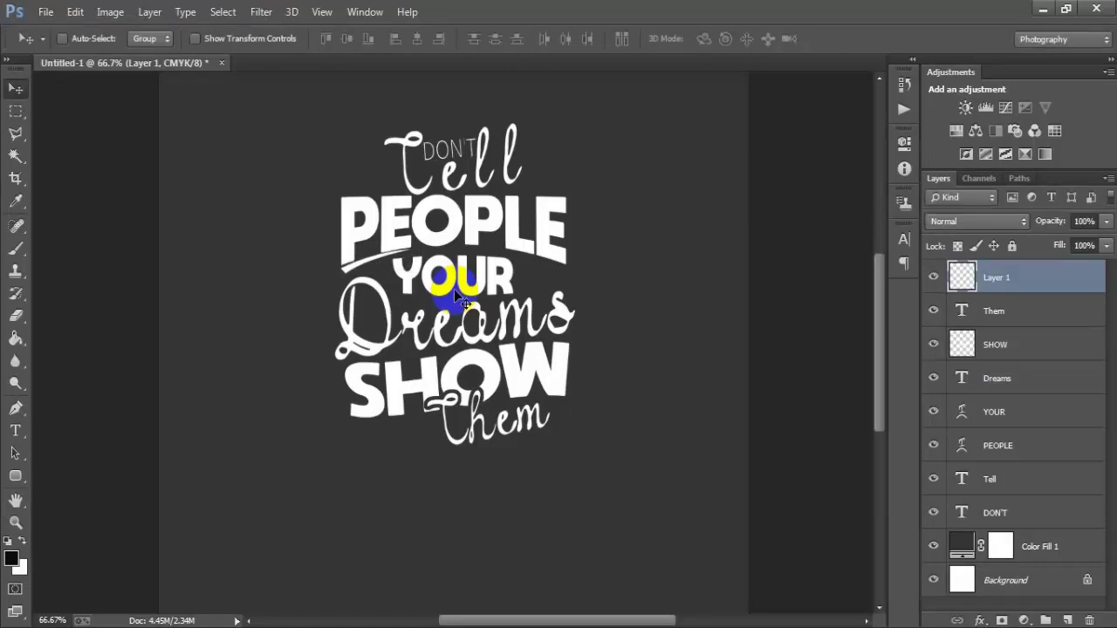
click(933, 277)
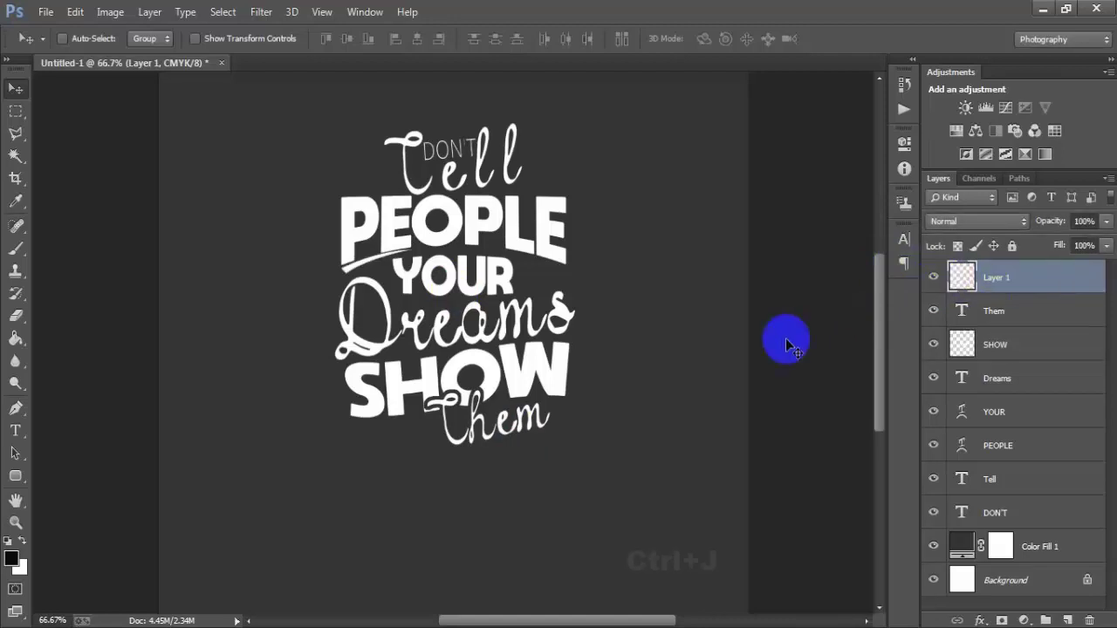
Duplicate the swoosh, flip the copy horizontally, and place it under the right of PEOPLE.
key(ctrl+j)
key(ctrl+j)
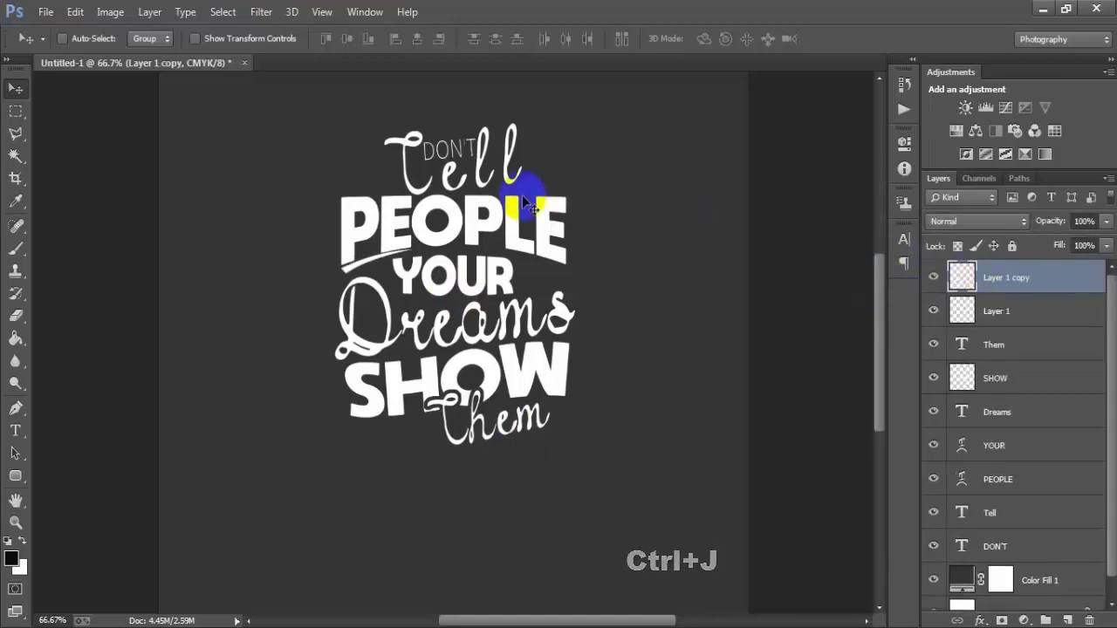
mouse_move(399, 253)
mouse_down()
mouse_move(536, 253)
mouse_move(562, 272)
mouse_up()
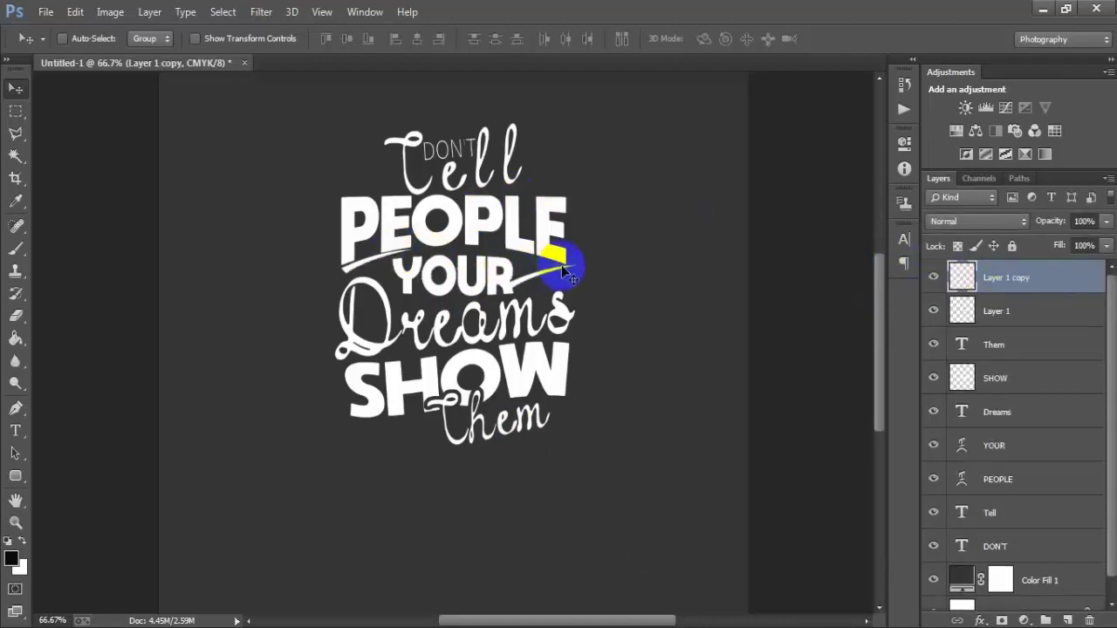
key(ctrl+t)
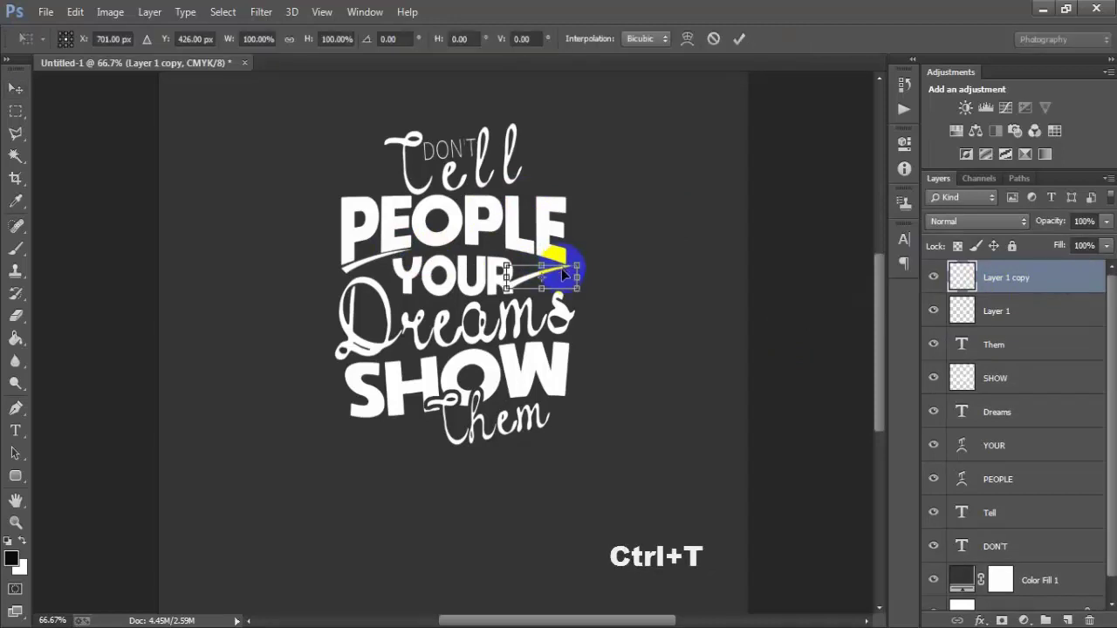
right_click(563, 274)
click(628, 531)
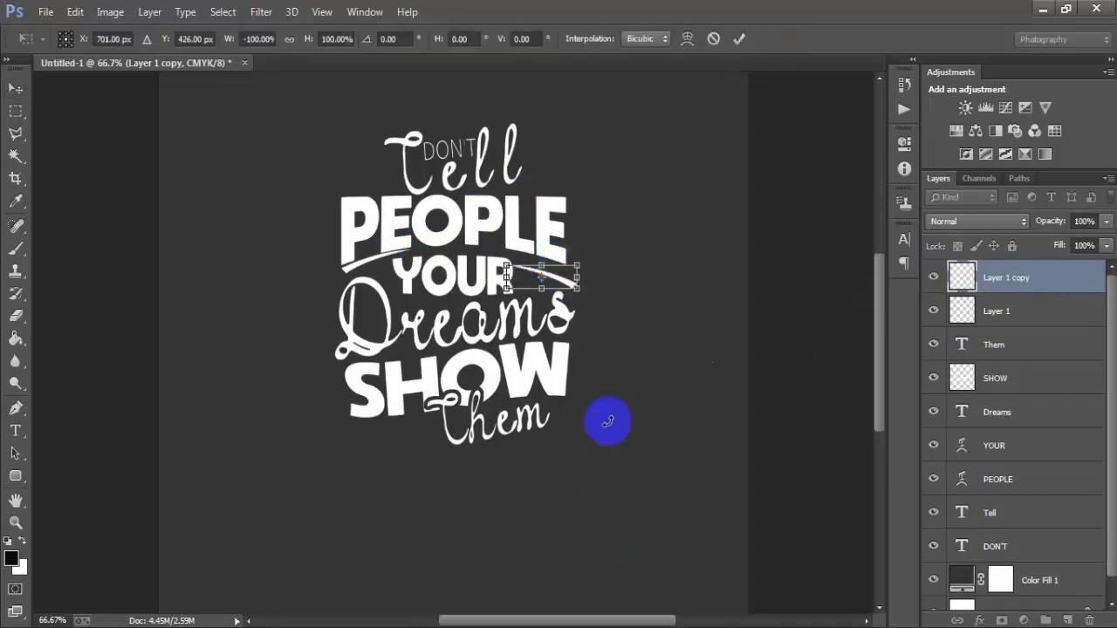
drag(548, 273, 539, 259)
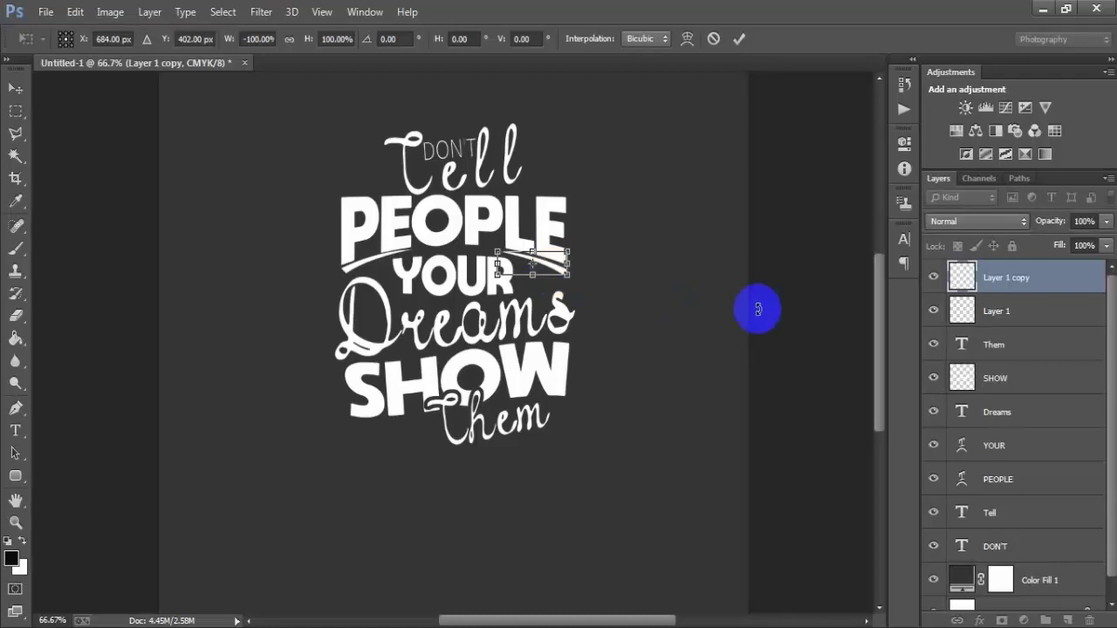
key(Return)
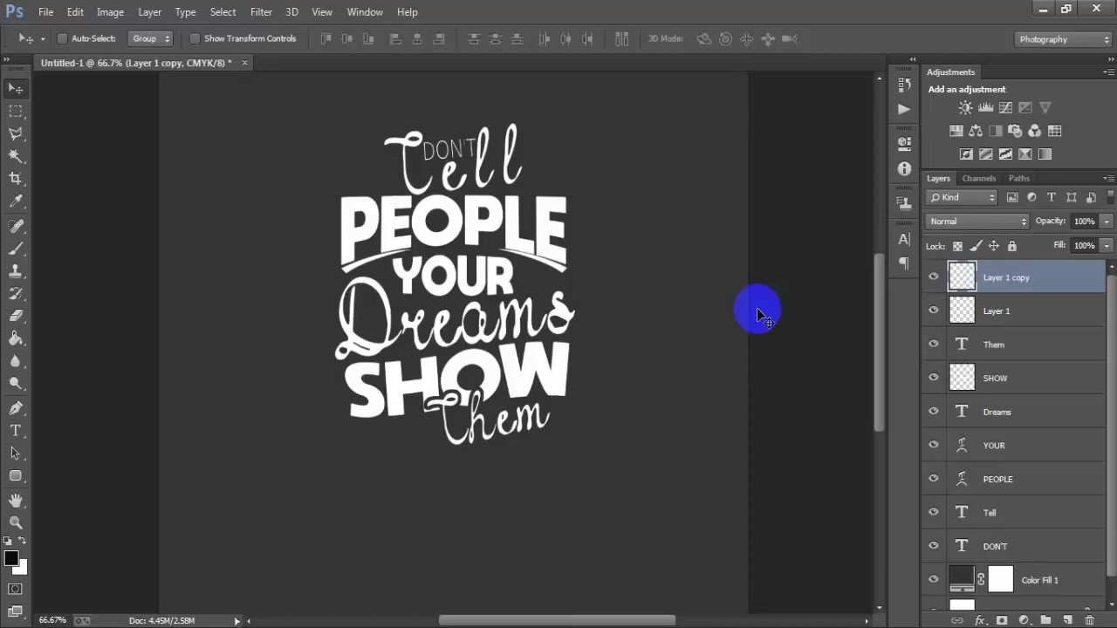
key(ctrl+minus)
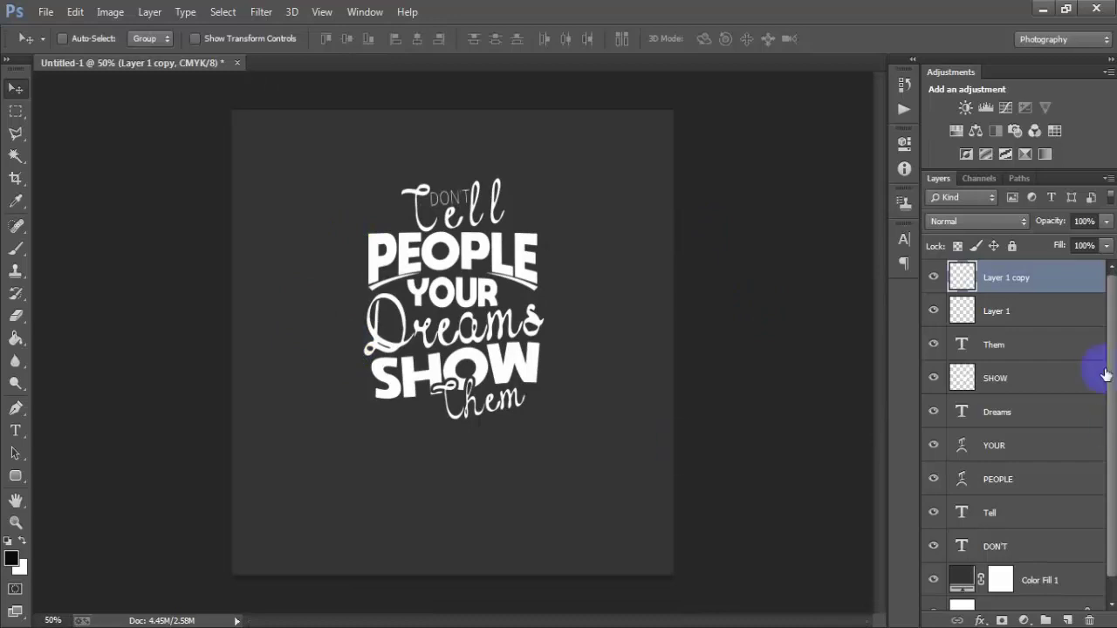
Group all the lettering layers into Group 1 and shift it slightly.
shift+click(1047, 546)
key(ctrl+g)
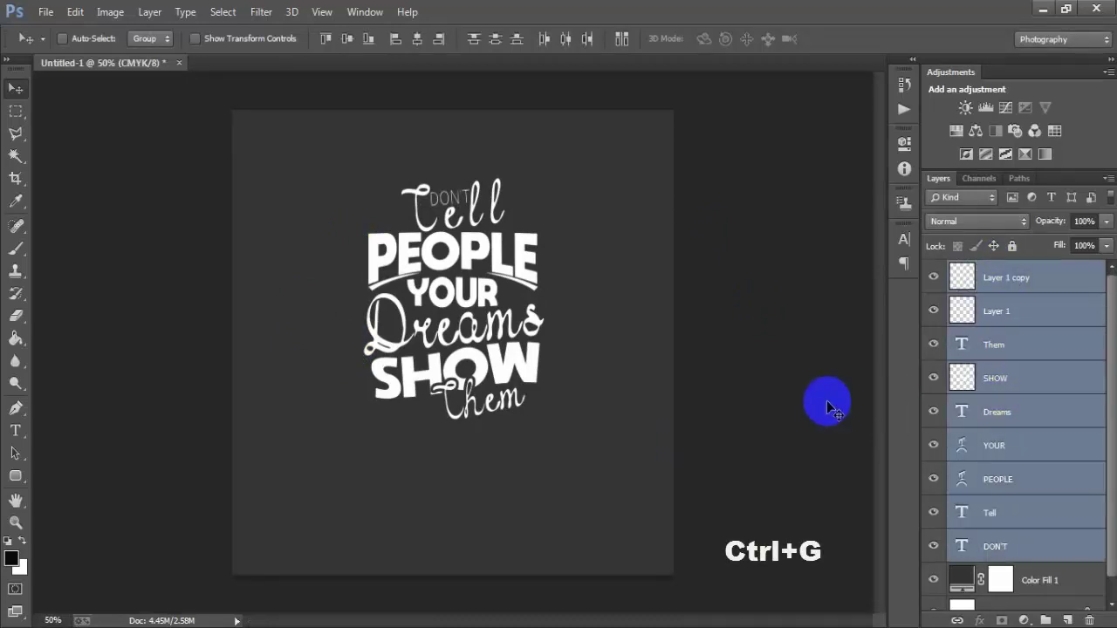
key(ctrl+g)
drag(484, 337, 481, 358)
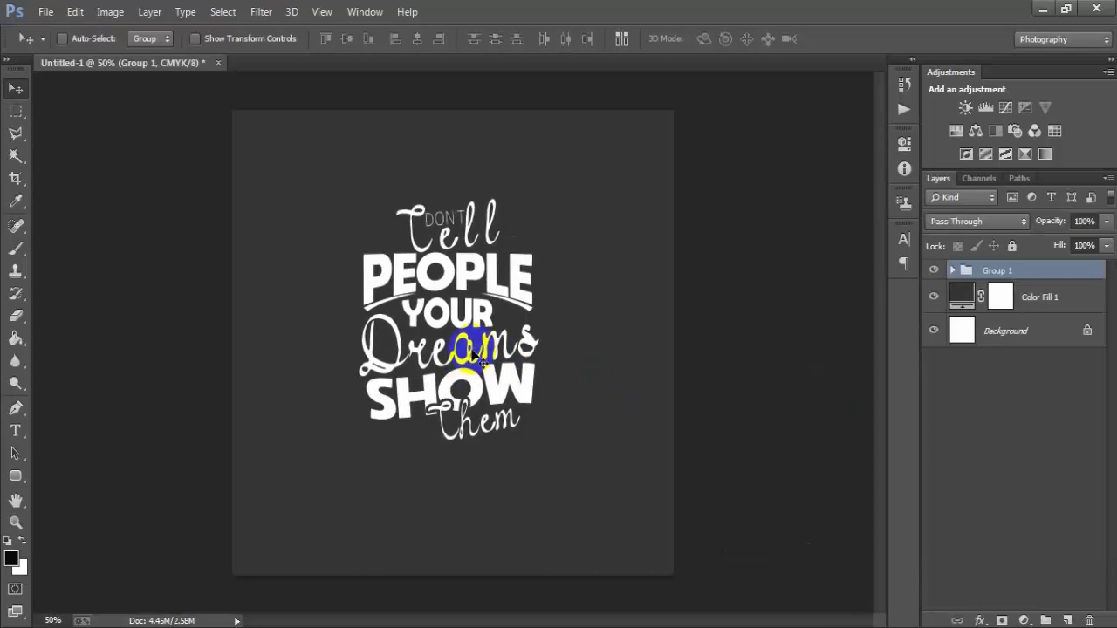
Scale the lettering group up to about 149%.
key(ctrl+t)
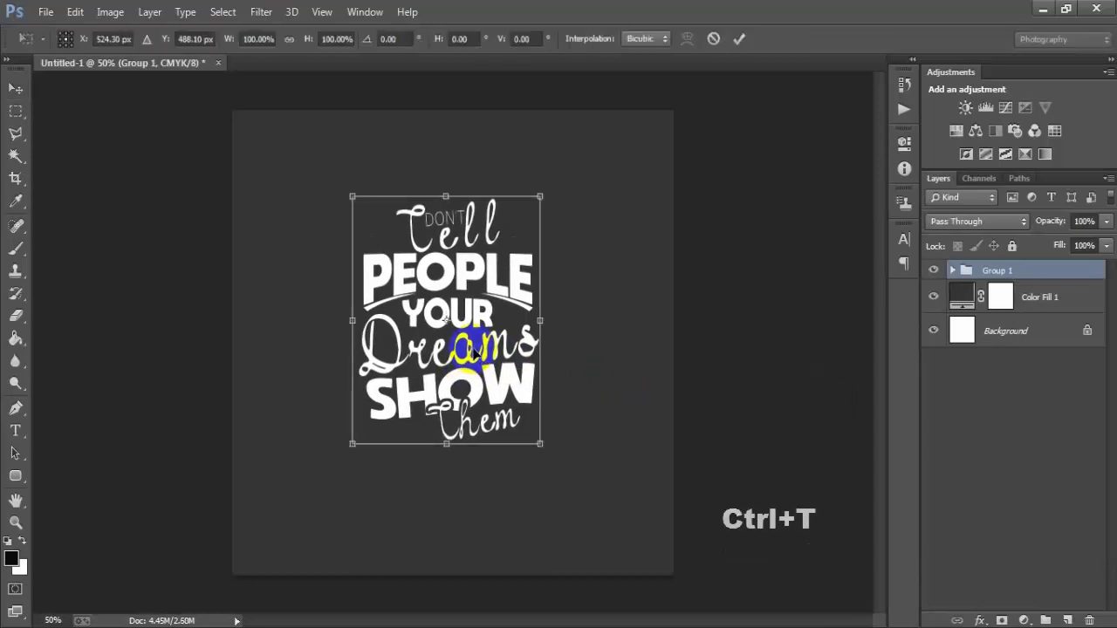
mouse_move(540, 447)
mouse_down()
mouse_move(586, 511)
mouse_move(582, 498)
mouse_move(595, 507)
mouse_up()
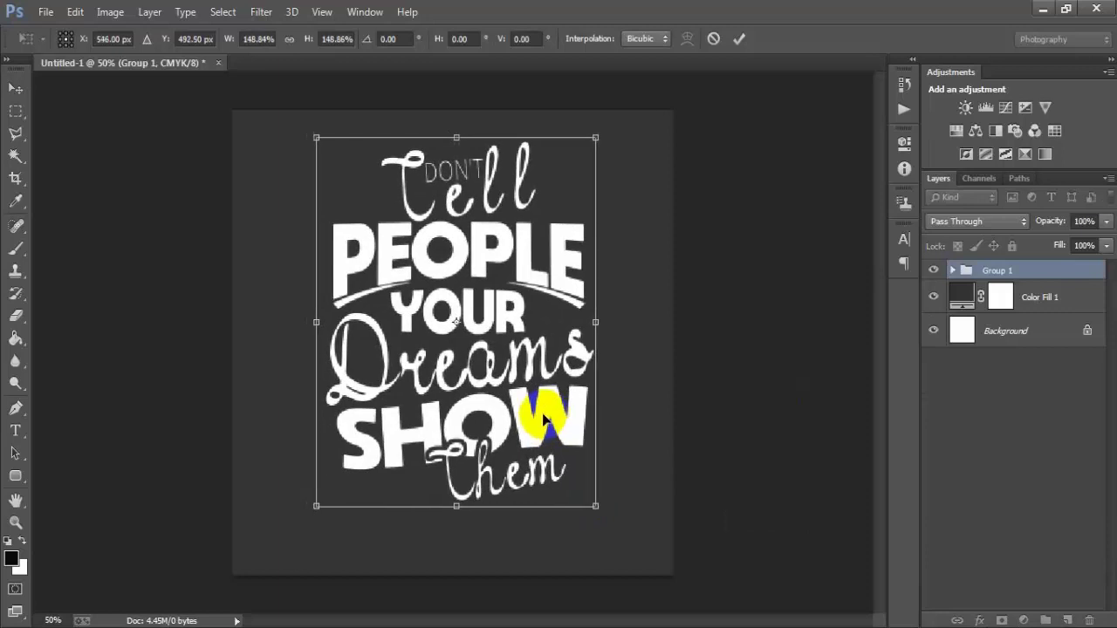
click(738, 39)
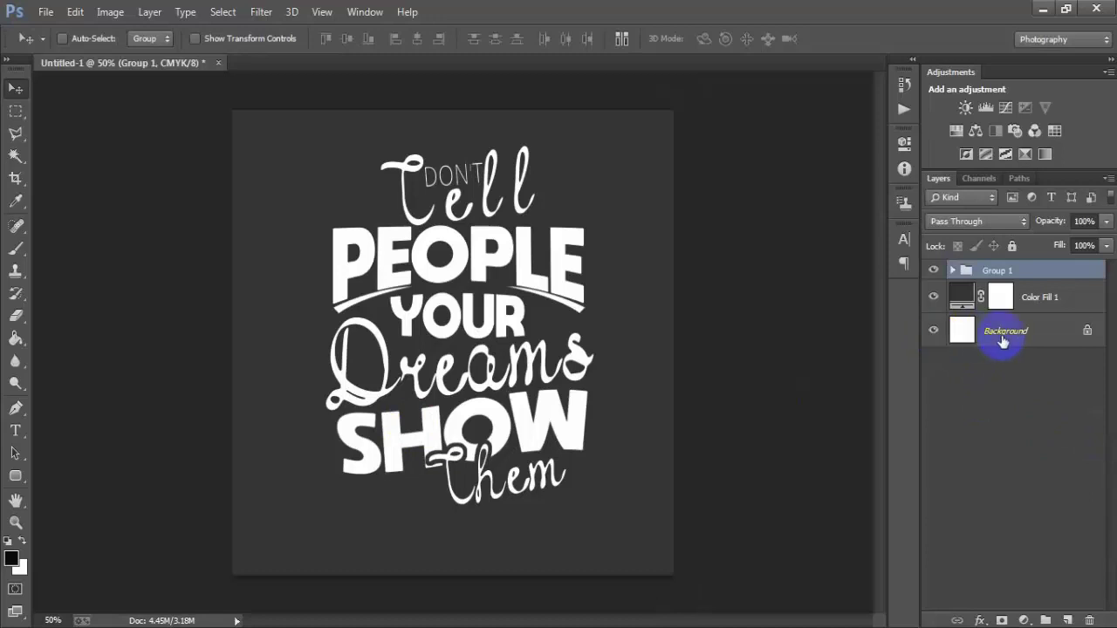
click(1003, 341)
Centre the lettering horizontally and hide the Background and Color Fill 1 layers.
click(417, 39)
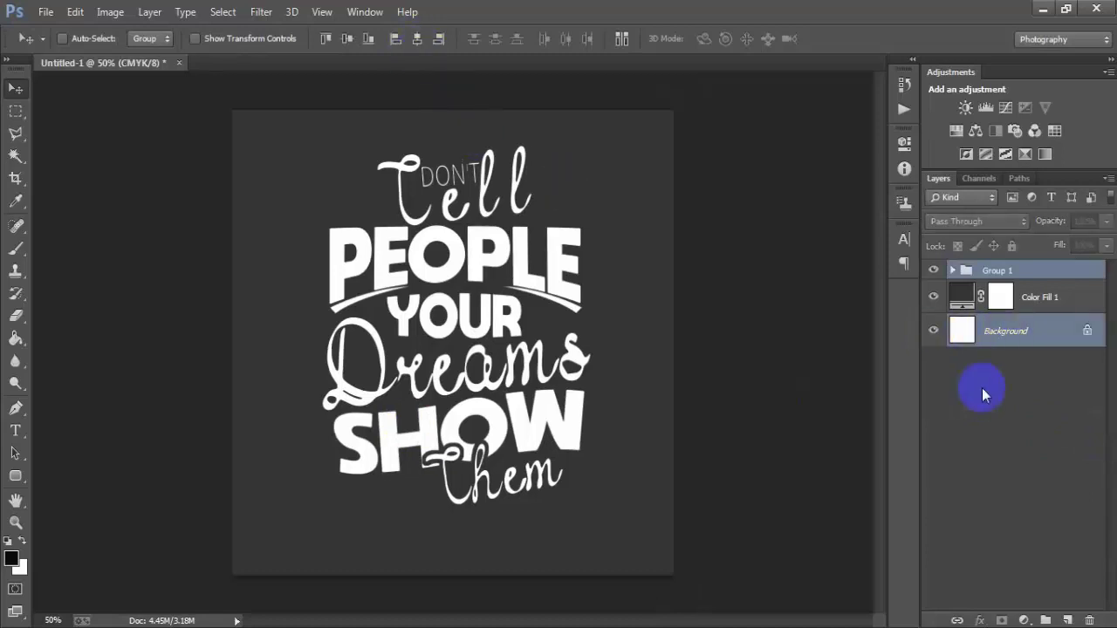
click(1021, 273)
drag(934, 331, 932, 298)
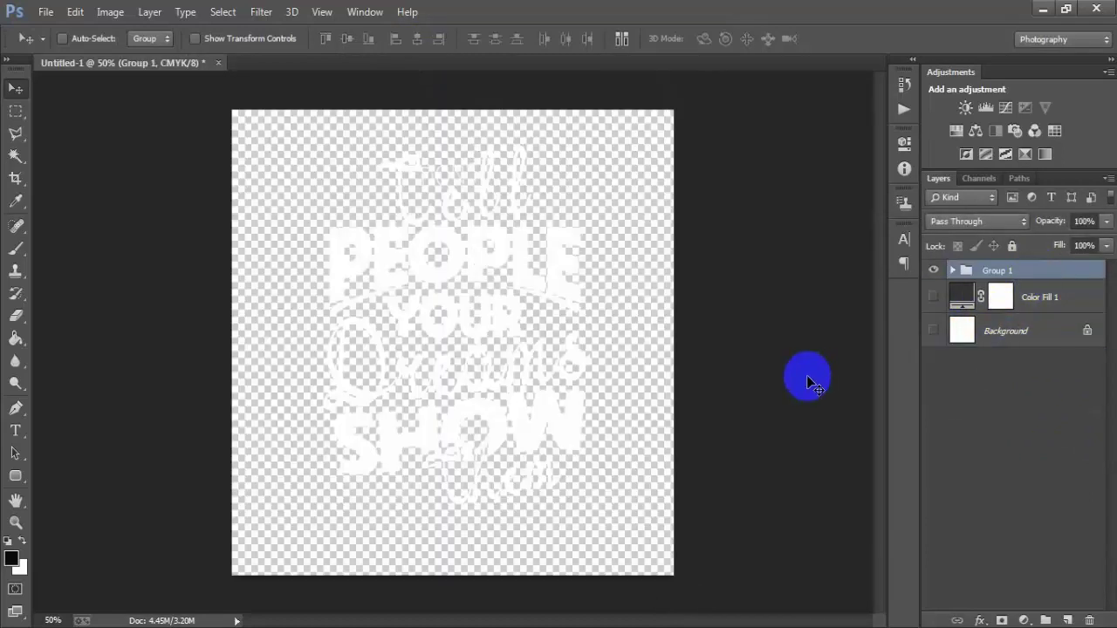
Export the lettering as a transparent PNG-24 with Save for Web.
key(ctrl+shift+alt+s)
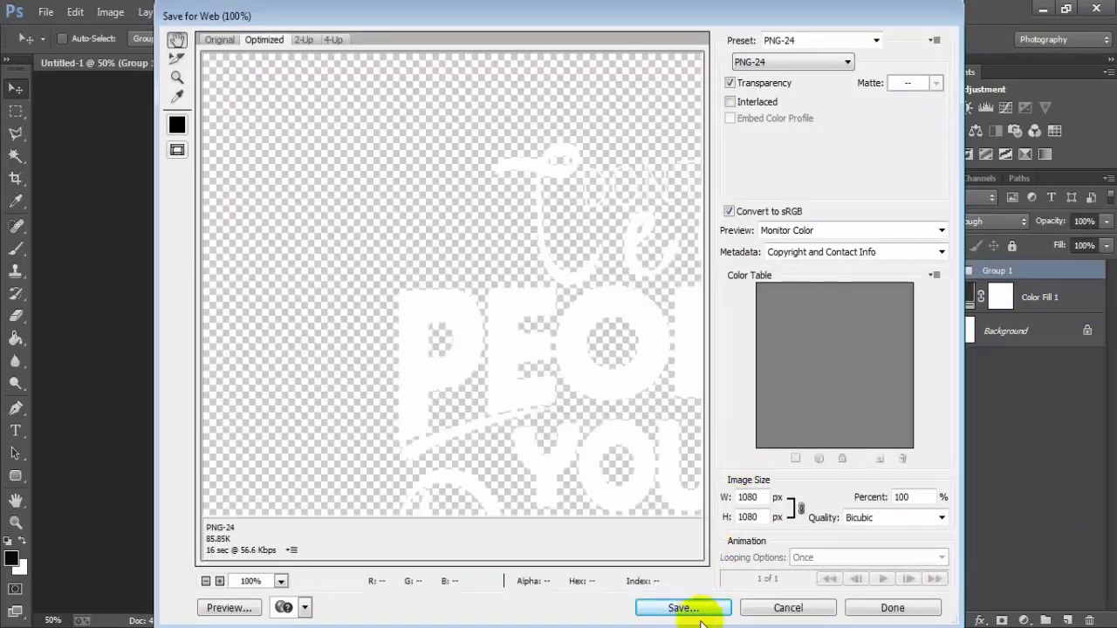
scroll(511, 366, down, 2)
scroll(549, 401, down, 2)
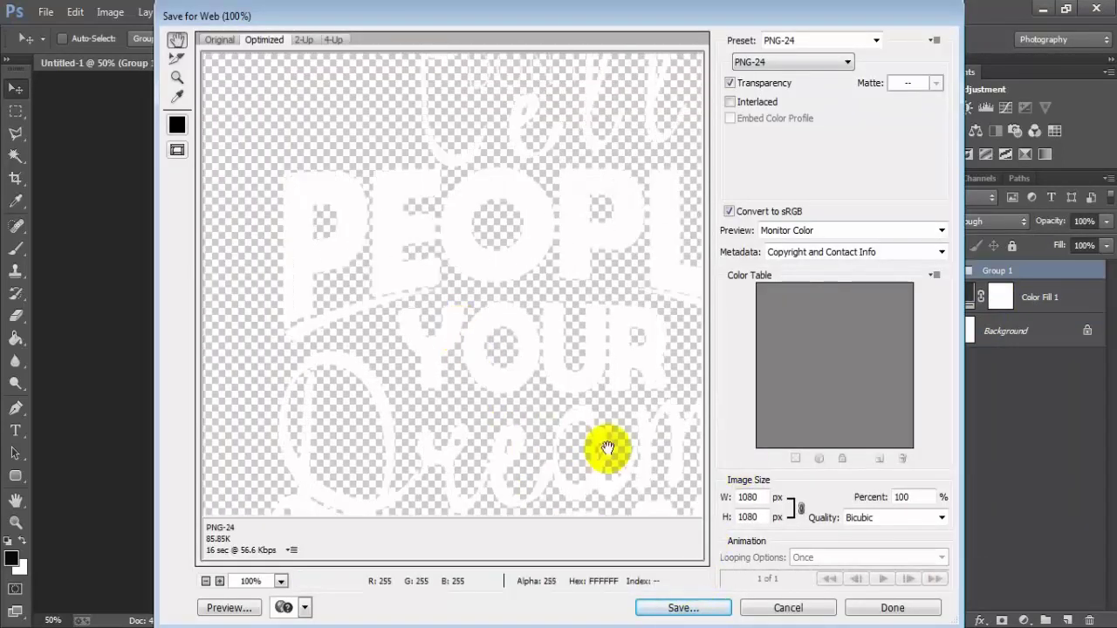
click(781, 64)
click(779, 114)
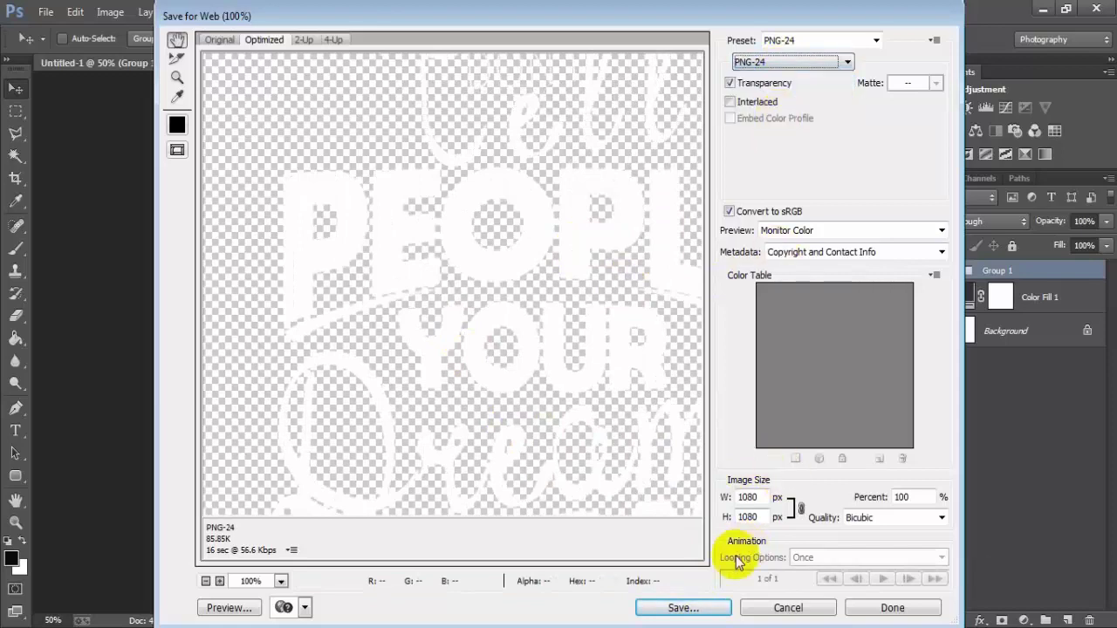
click(709, 609)
text(s)
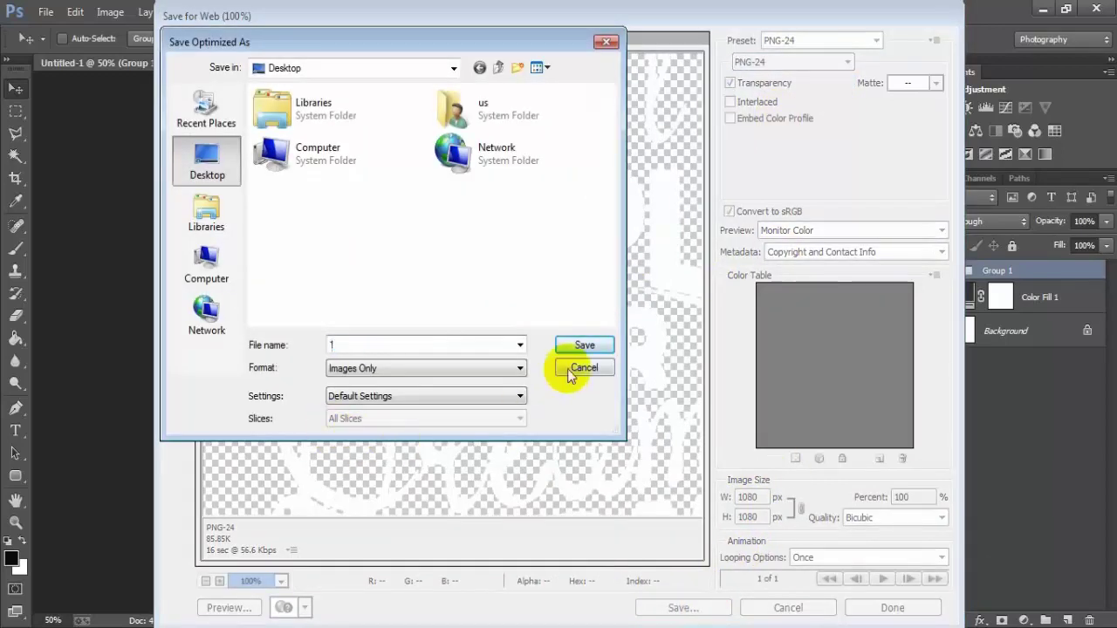
click(580, 367)
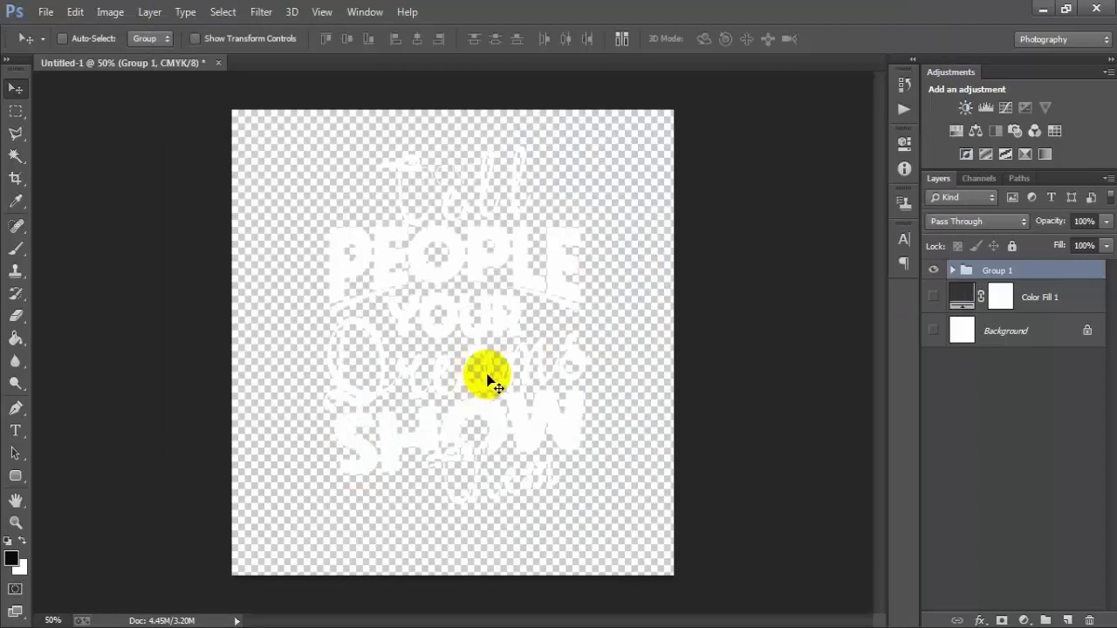
Show Background and Color Fill 1 again, setting the fill to dark navy #000811.
click(933, 331)
click(932, 297)
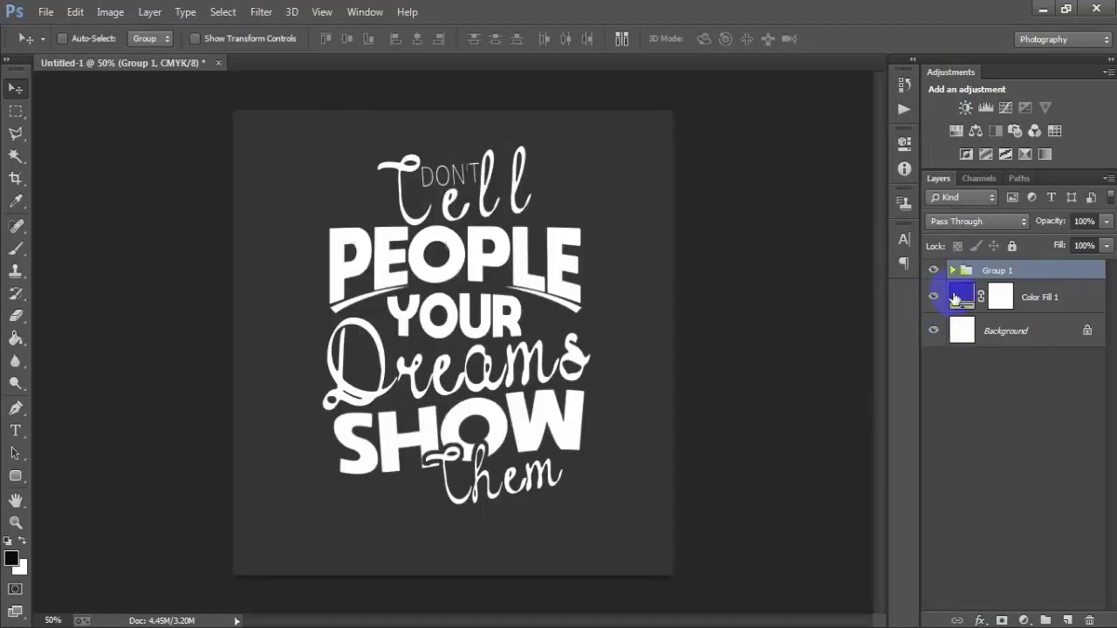
double_click(960, 297)
click(666, 400)
drag(666, 400, 643, 449)
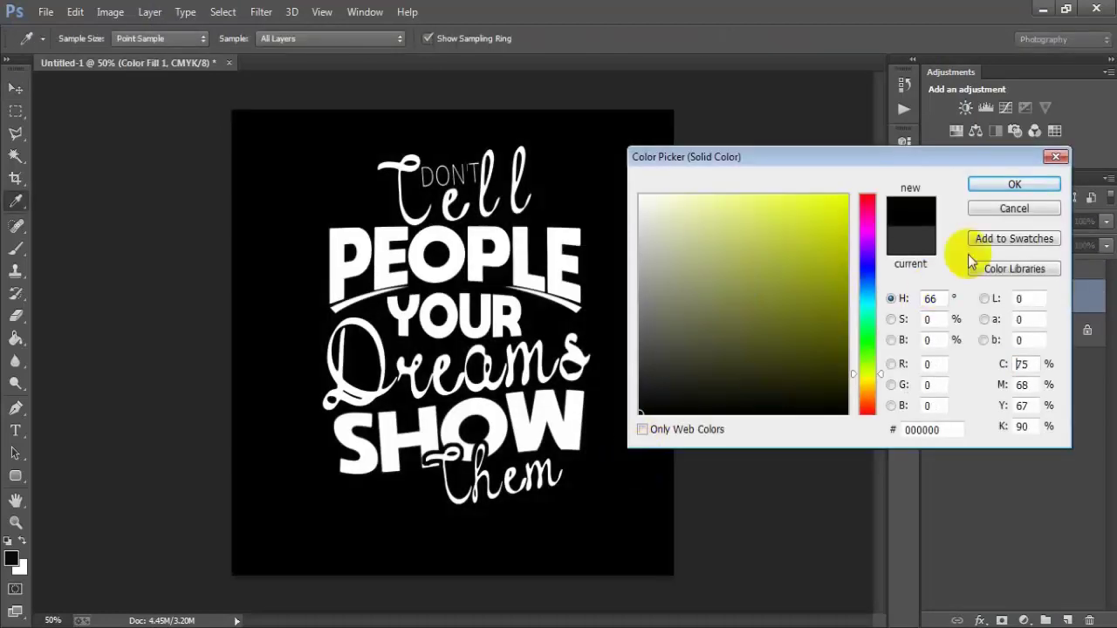
click(825, 319)
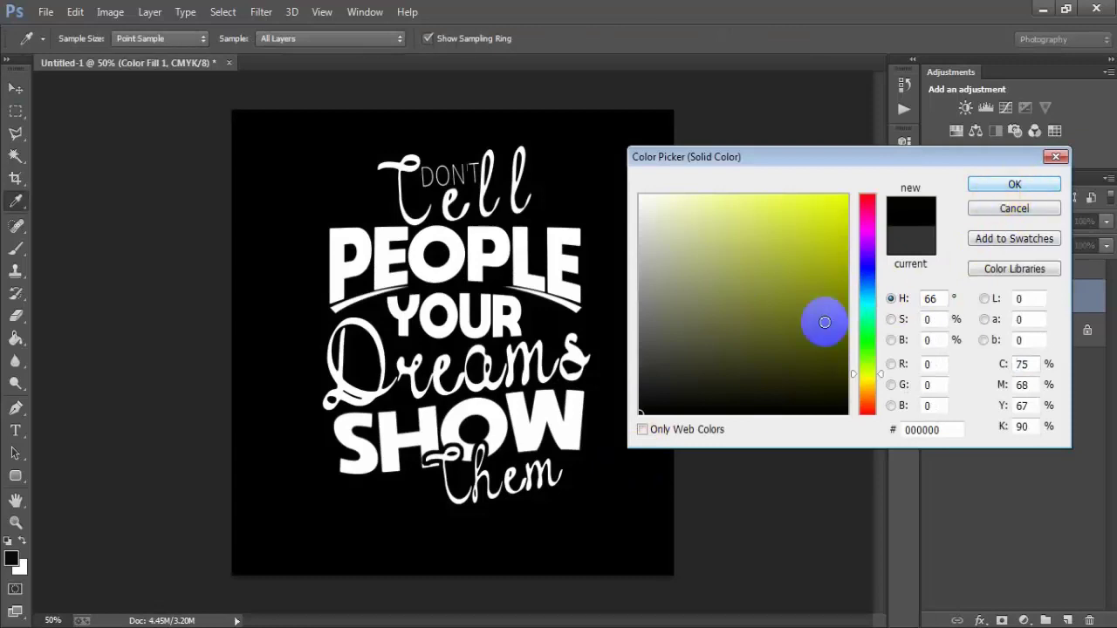
click(867, 284)
drag(841, 345, 848, 395)
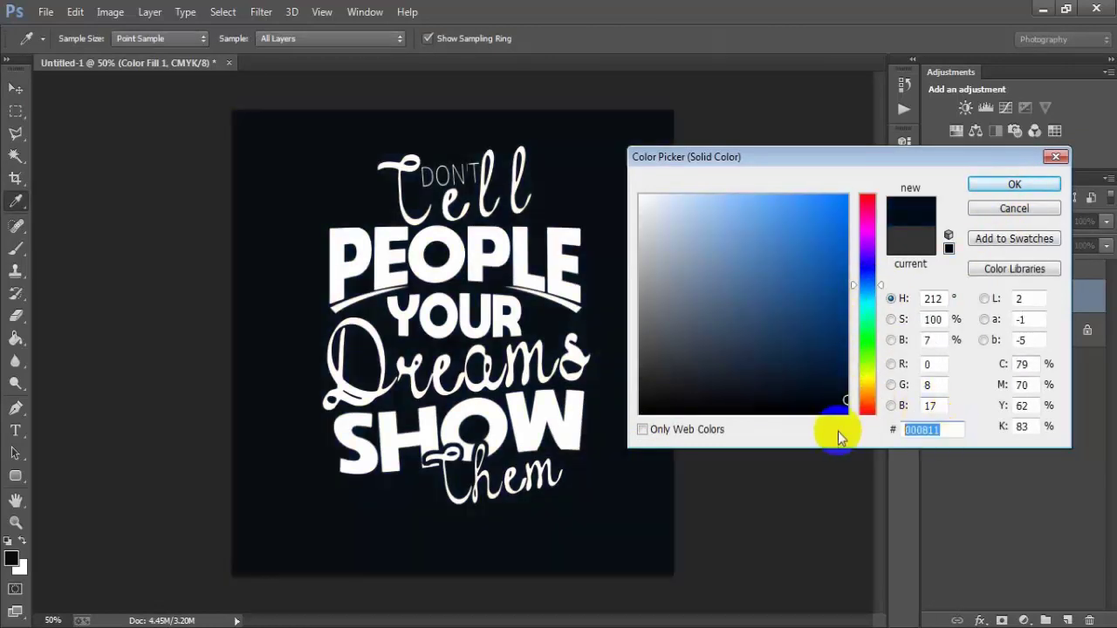
click(1014, 185)
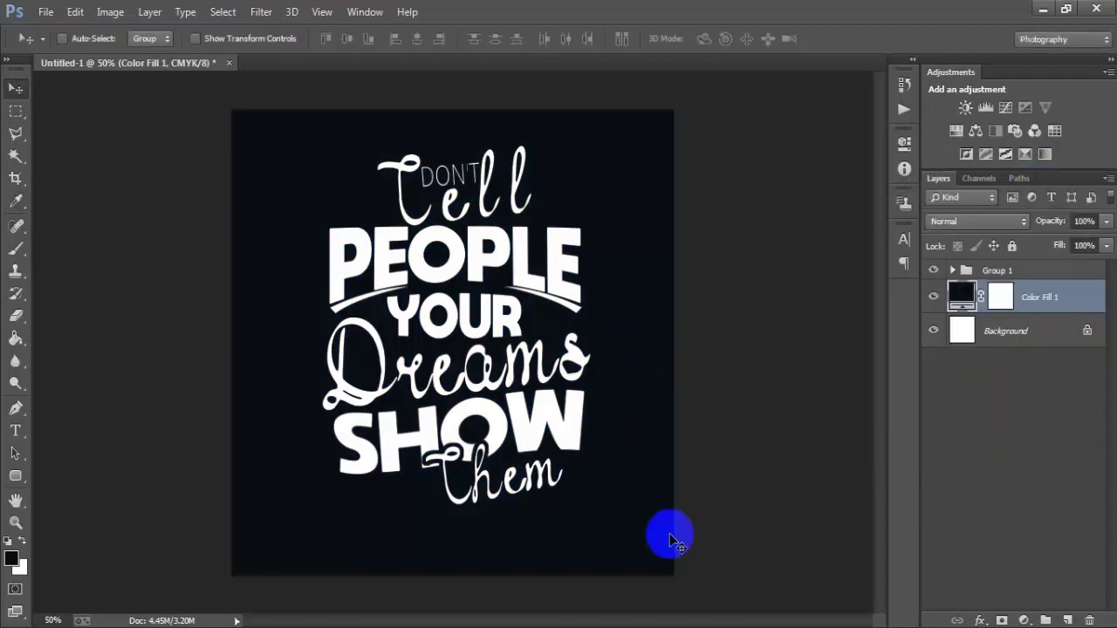